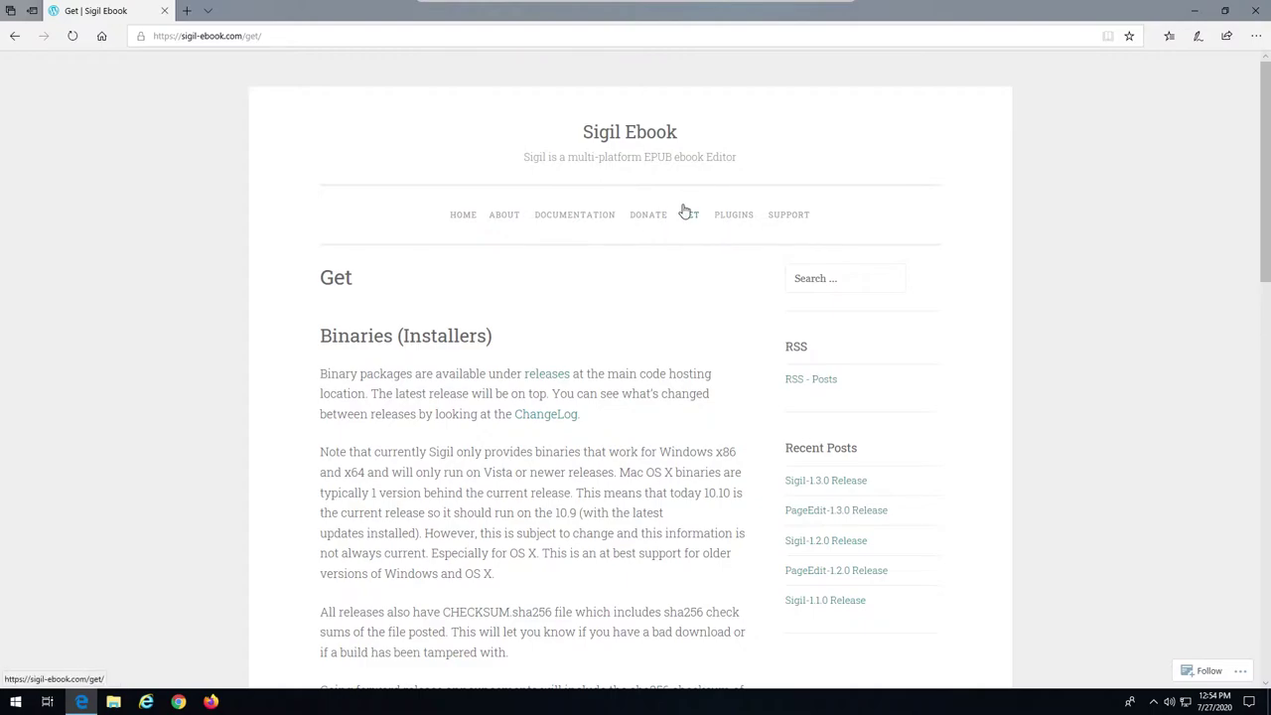
Open the Sigil releases page in a new tab and scroll down to its Assets
right_click(544, 376)
click(577, 389)
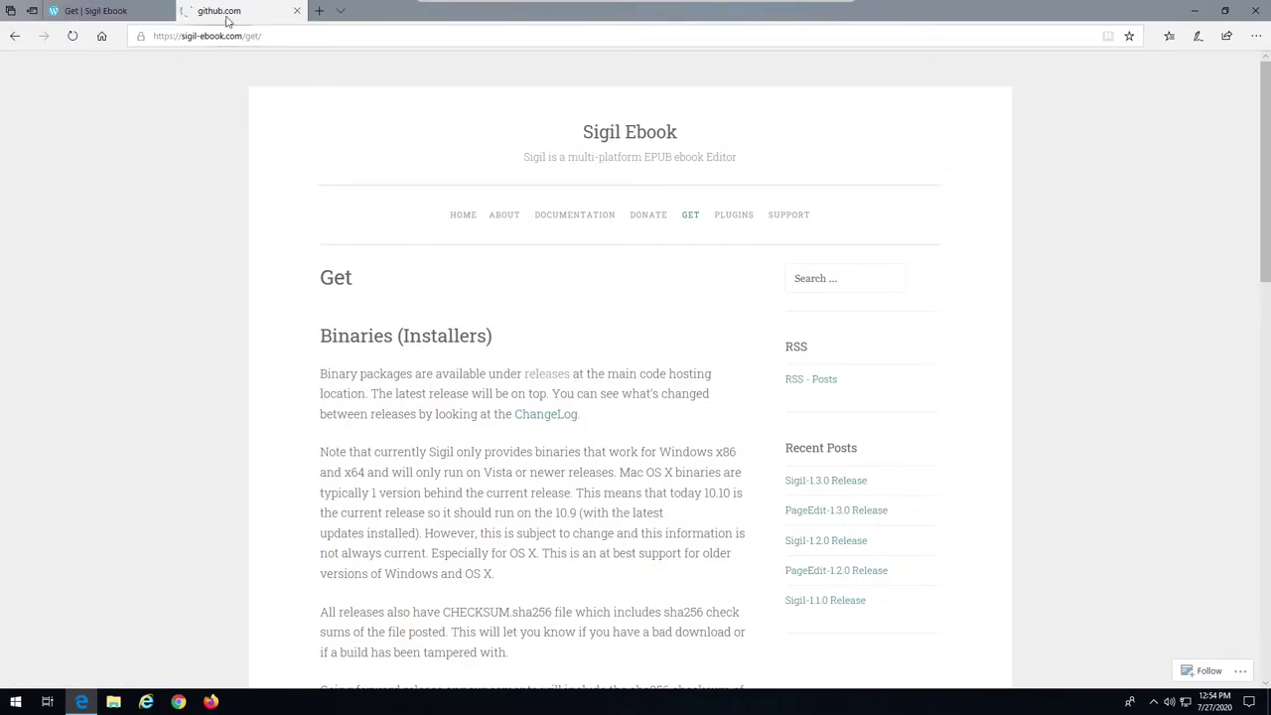
click(226, 20)
scroll(765, 453, down, 1)
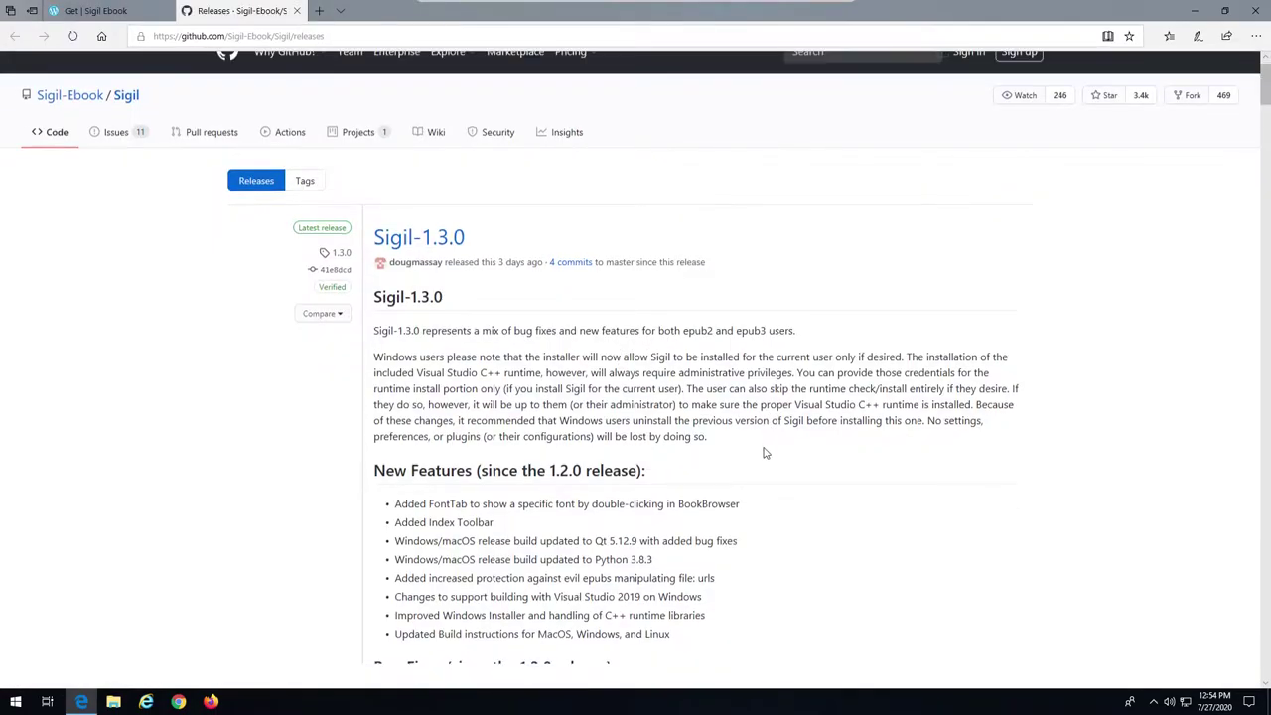
scroll(764, 453, down, 12)
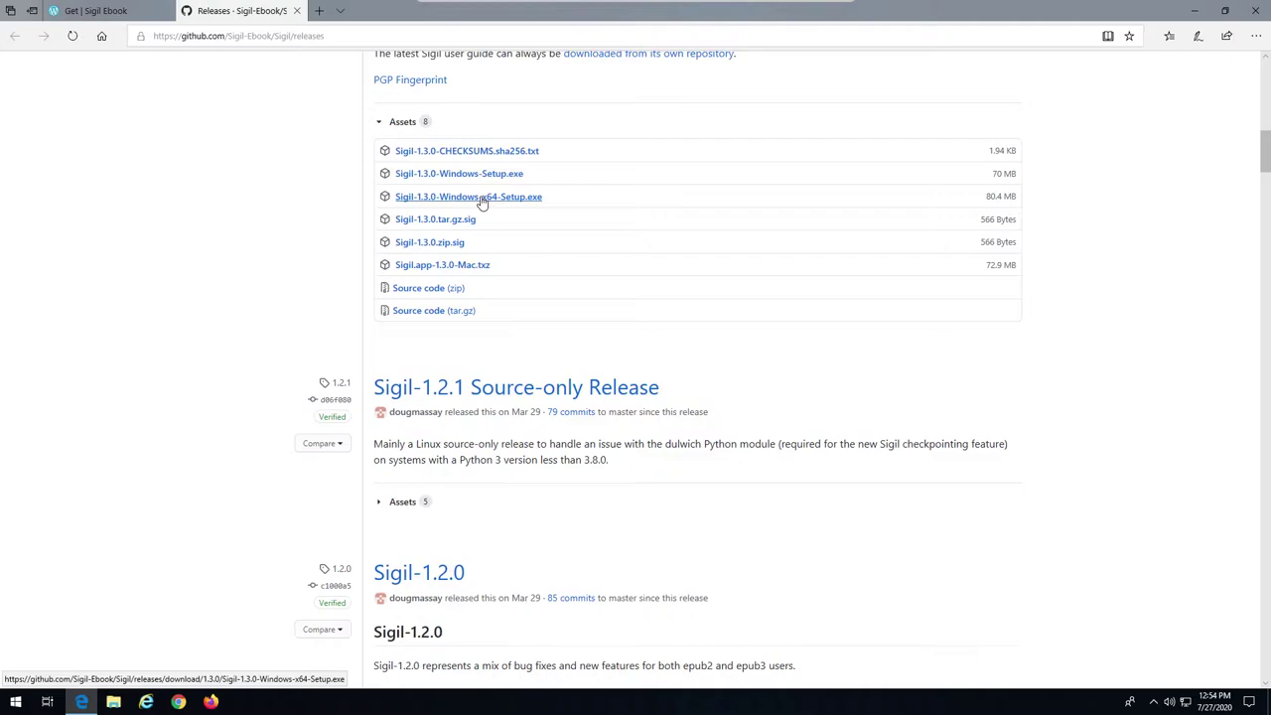
Download and save Sigil-1.3.0-Windows-x64-Setup.exe
right_click(481, 202)
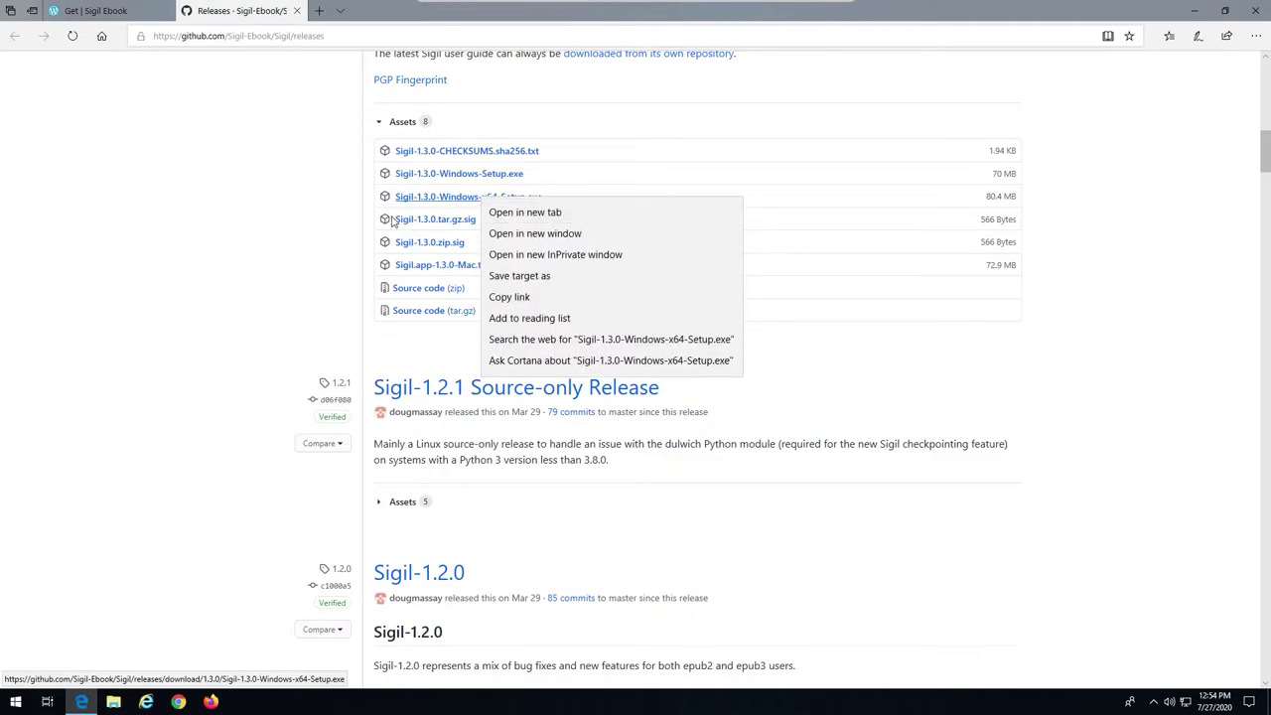
click(425, 202)
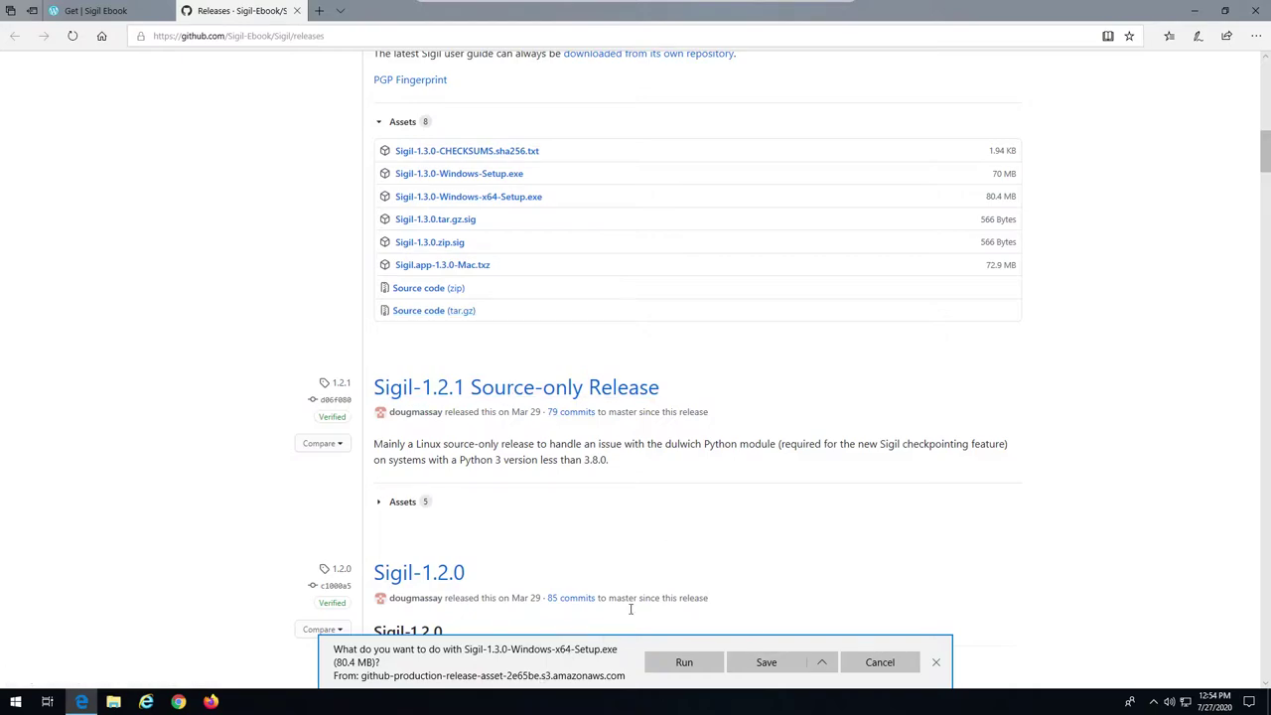
click(779, 664)
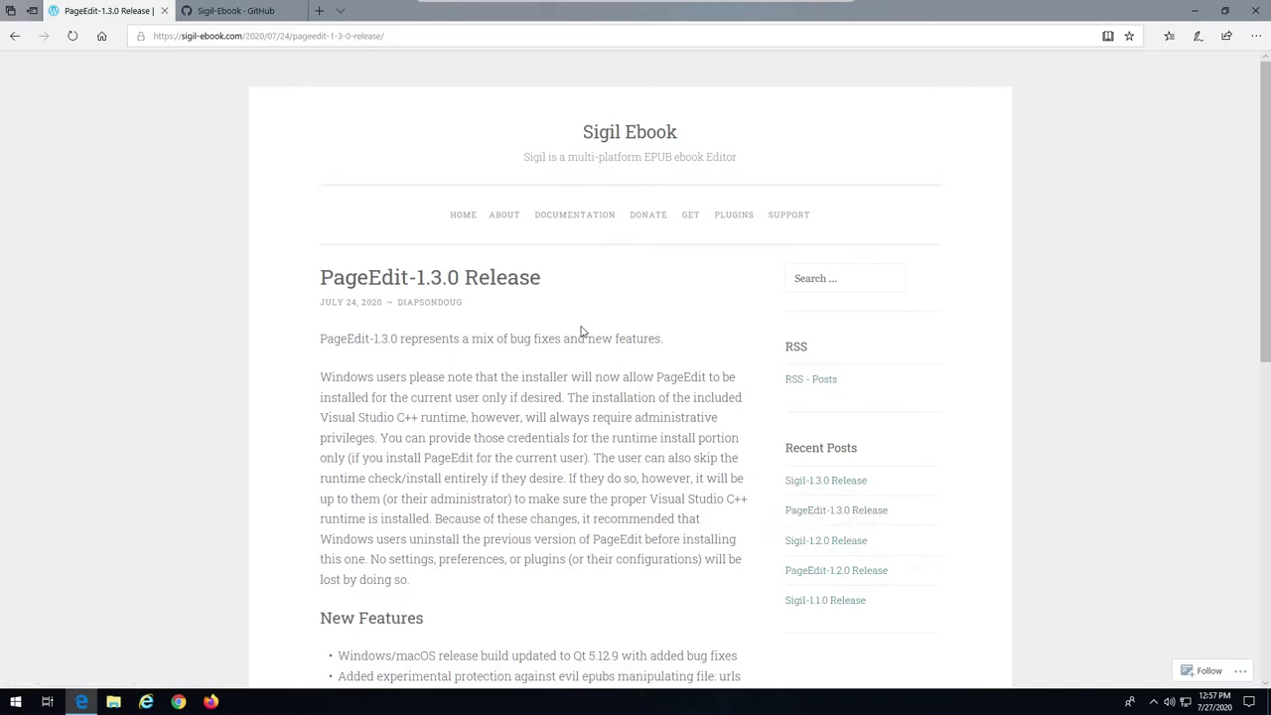
Open the PageEdit GitHub Release page and scroll to its Assets list
scroll(583, 331, down, 4)
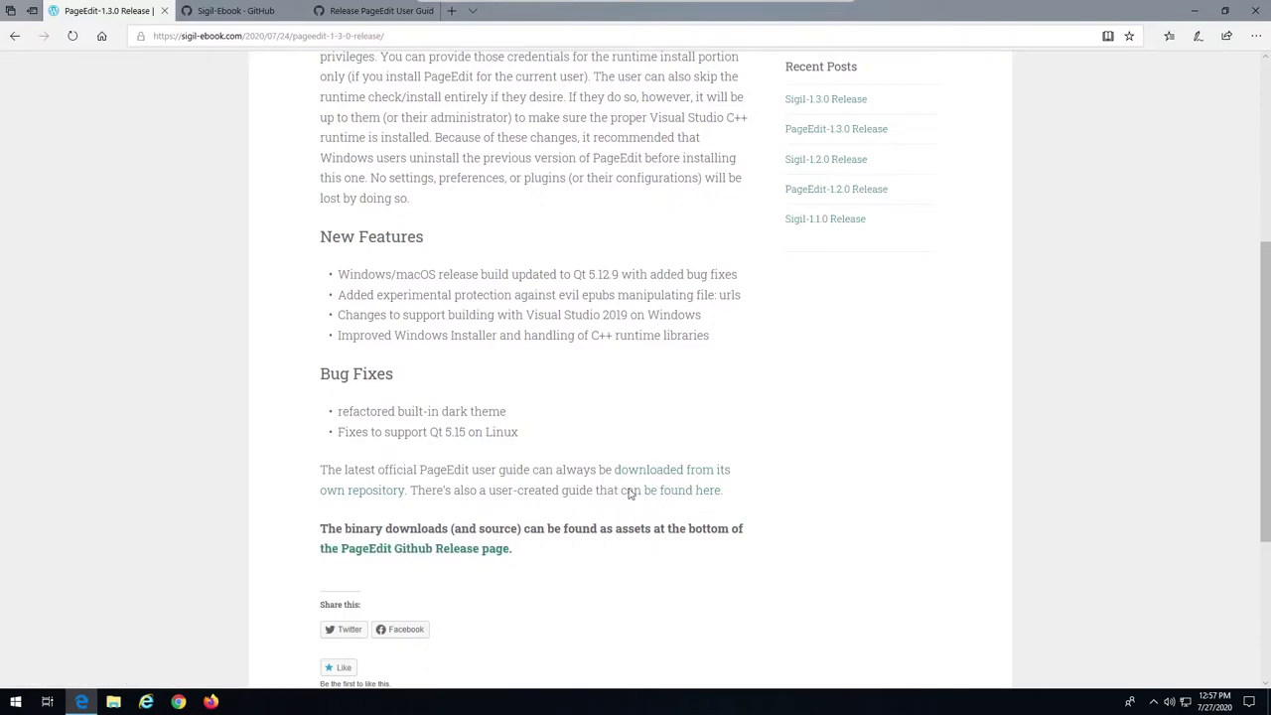
scroll(632, 474, down, 2)
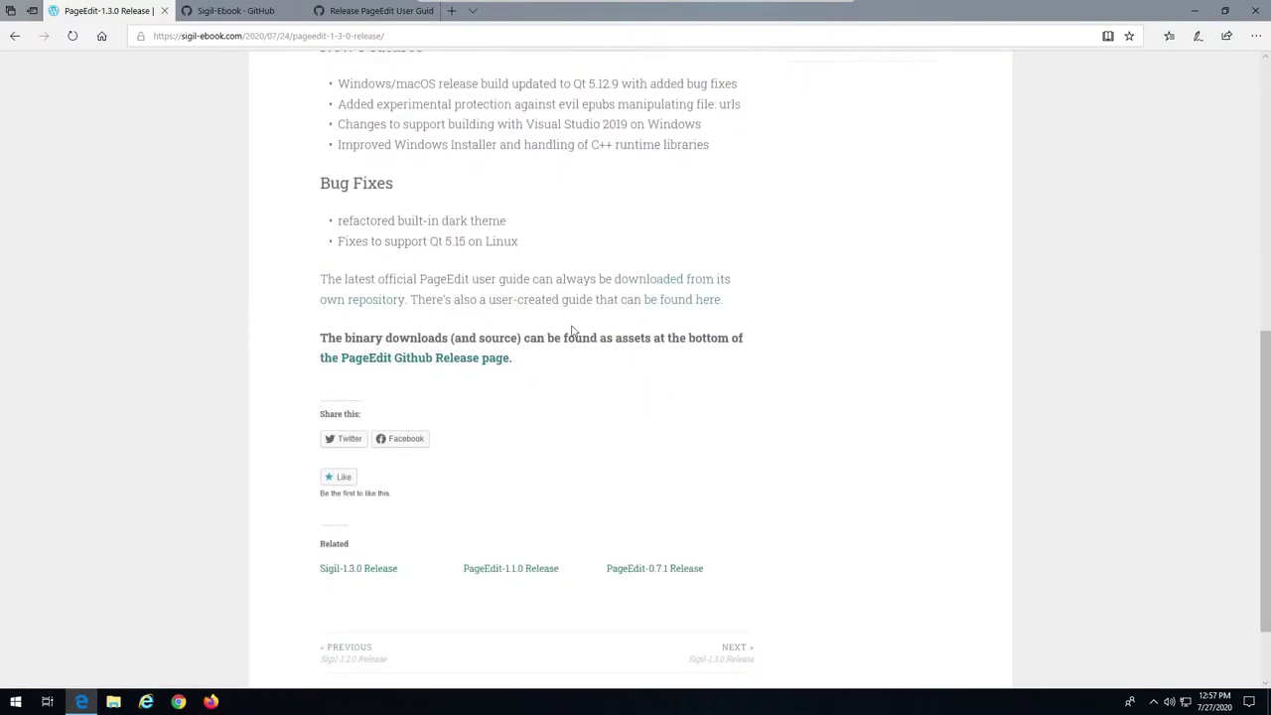
click(379, 362)
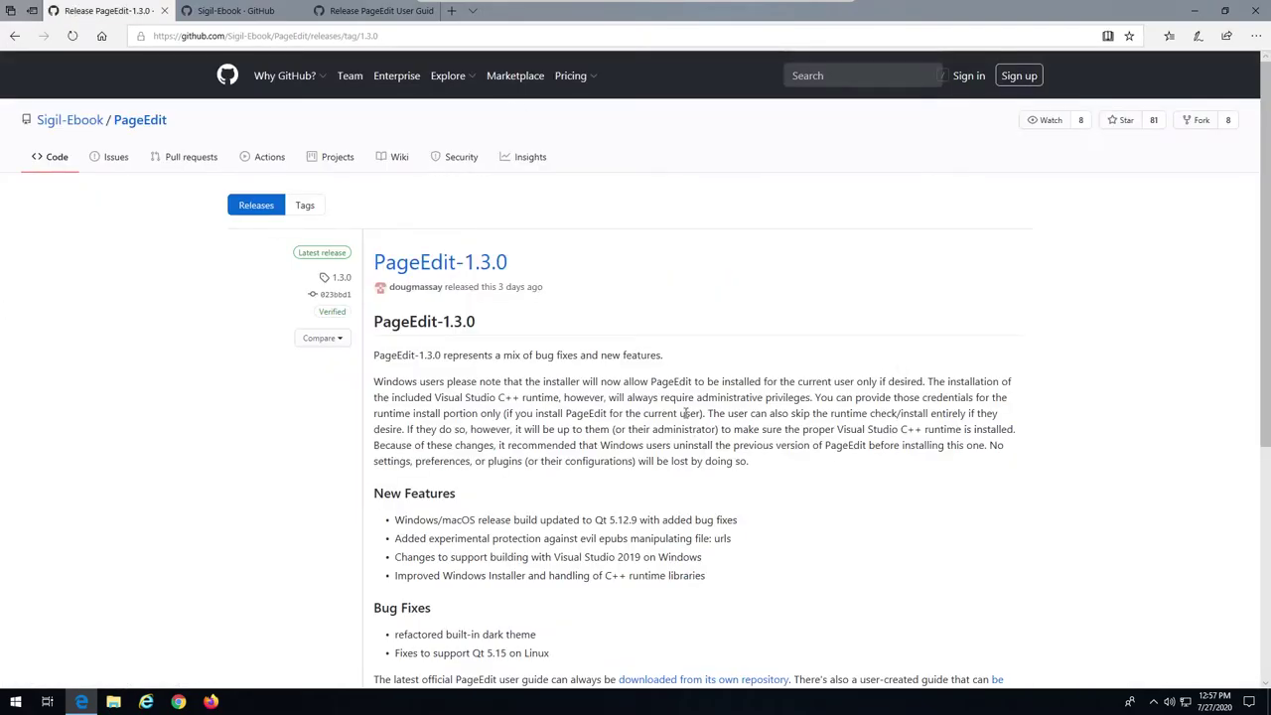
scroll(695, 437, down, 4)
scroll(616, 314, up, 4)
scroll(615, 314, up, 1)
scroll(615, 314, down, 4)
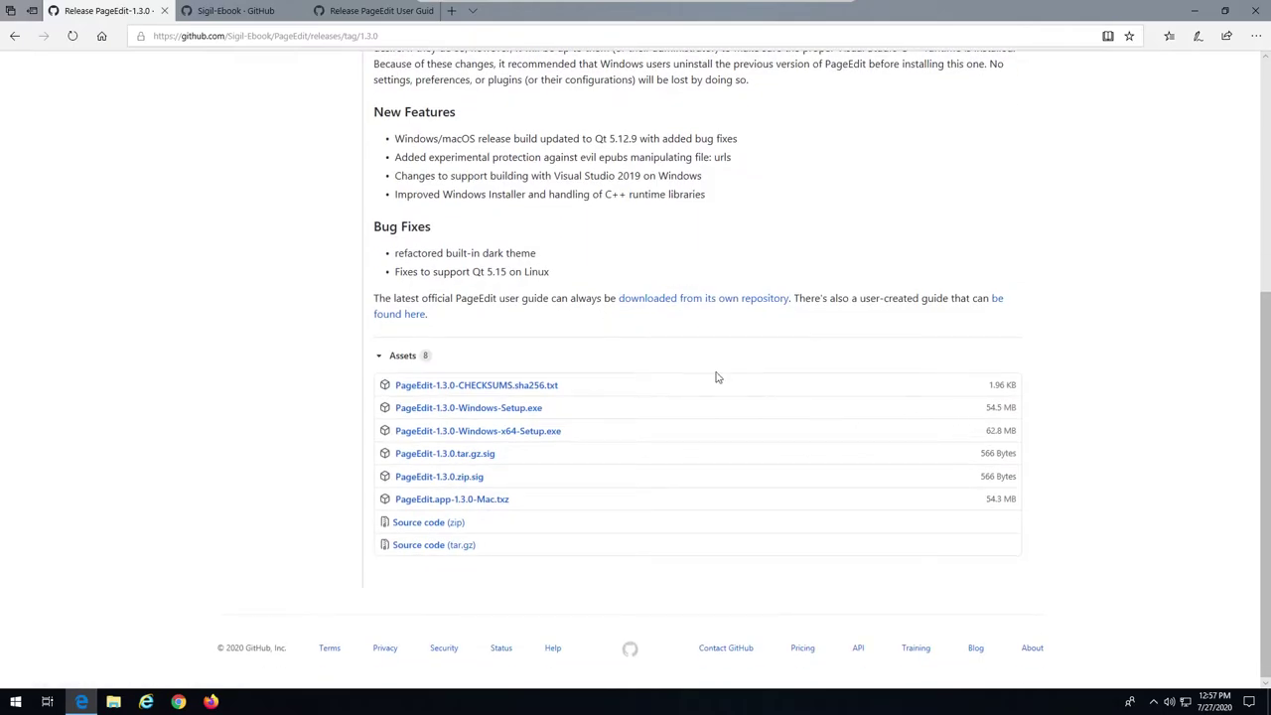
Save PageEdit-1.3.0-Windows-x64-Setup.exe, confirm it in the downloads list, then minimize Edge
click(526, 435)
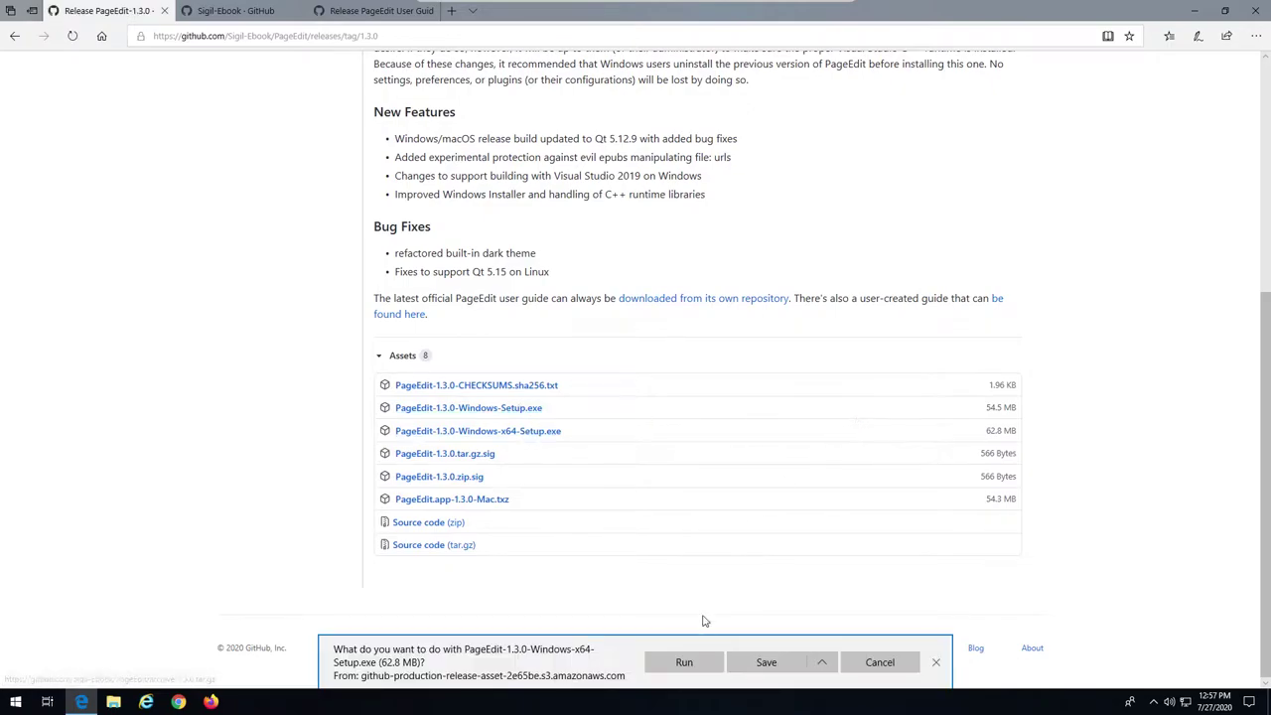
click(765, 663)
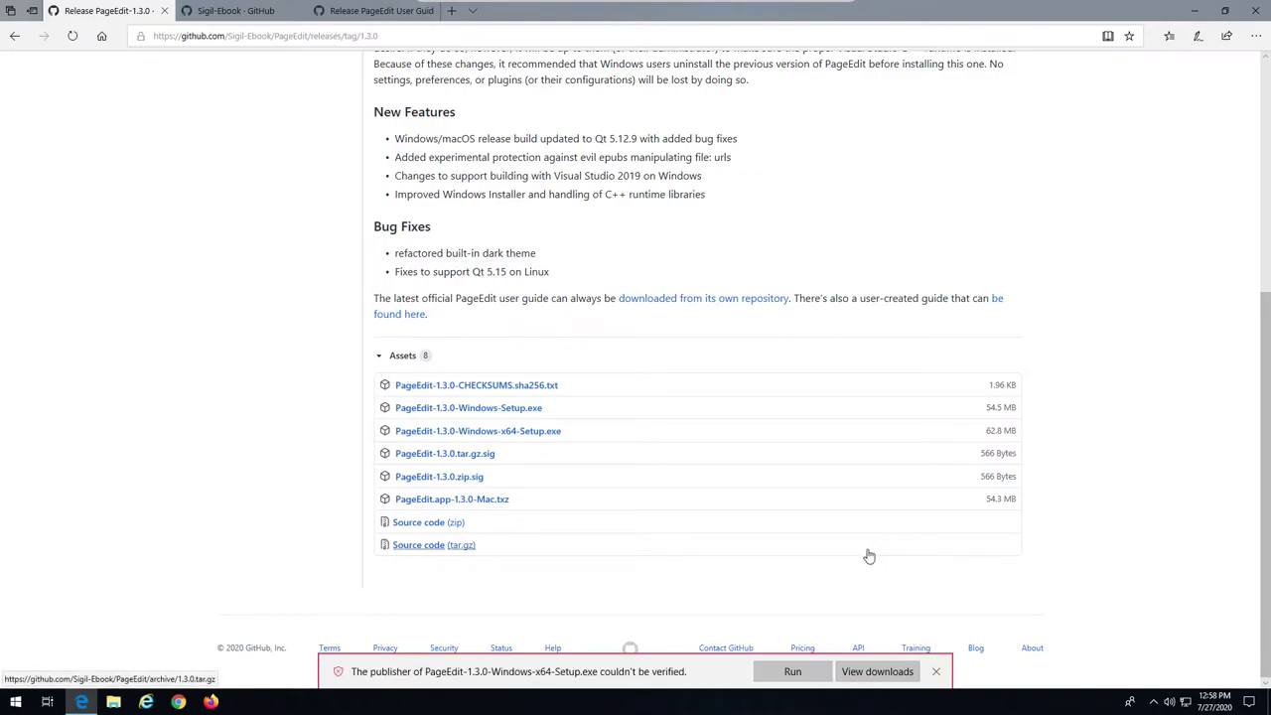
click(878, 671)
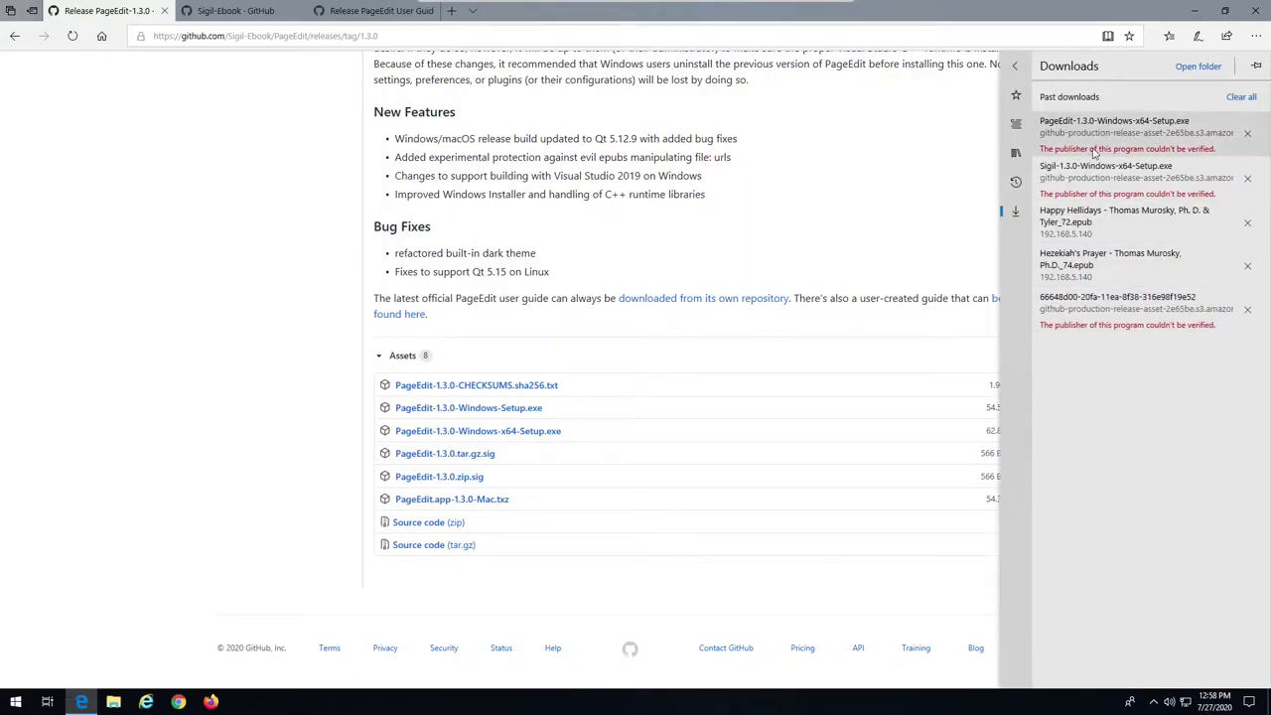
click(939, 168)
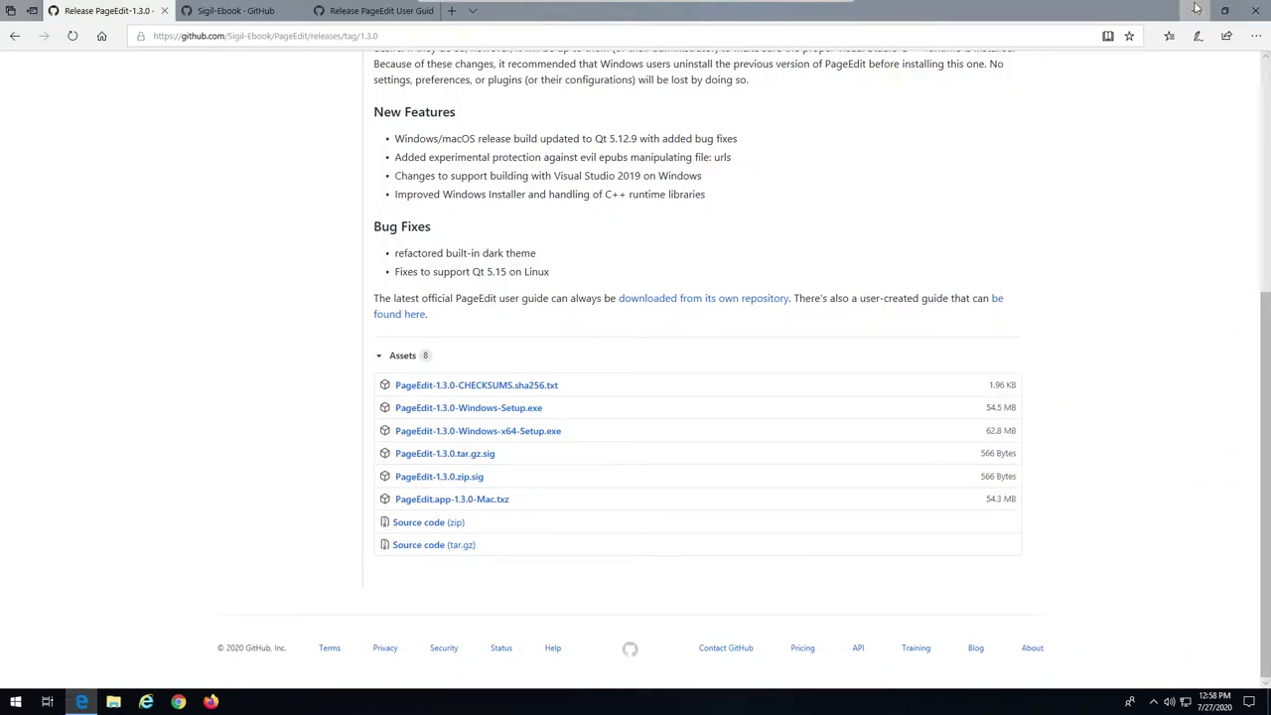
click(1195, 10)
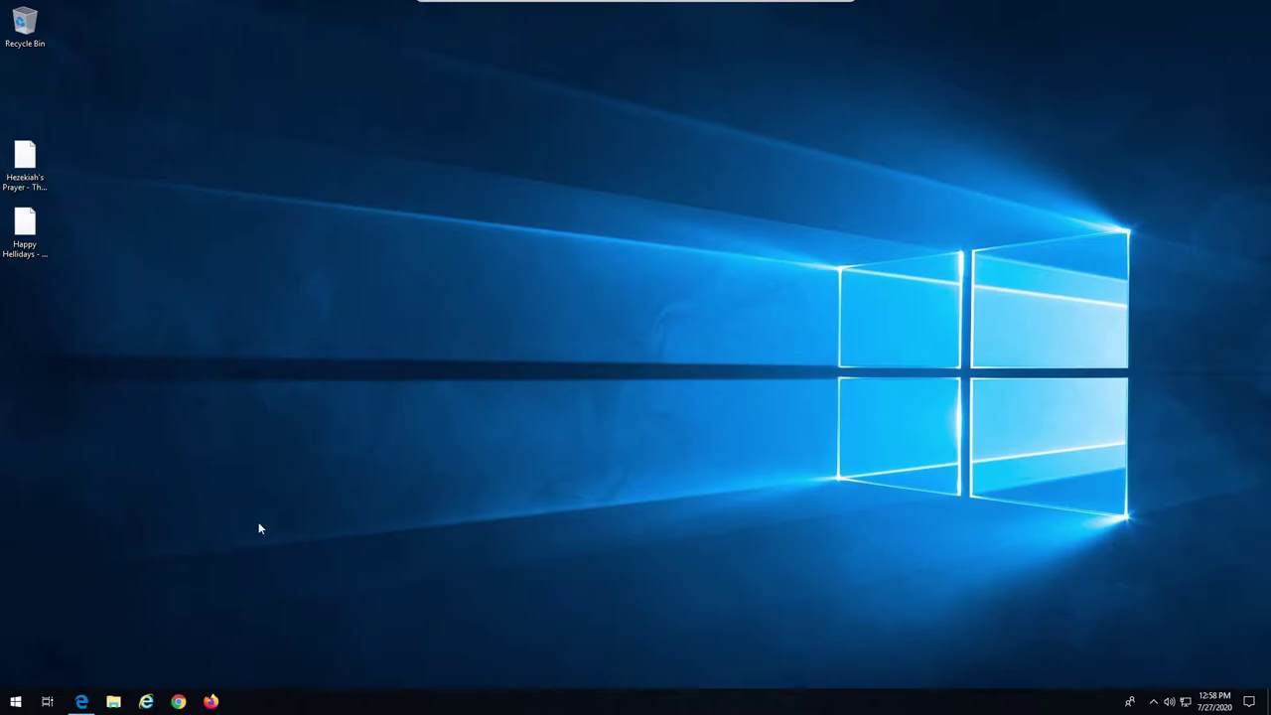
Open the Downloads folder in File Explorer
click(114, 701)
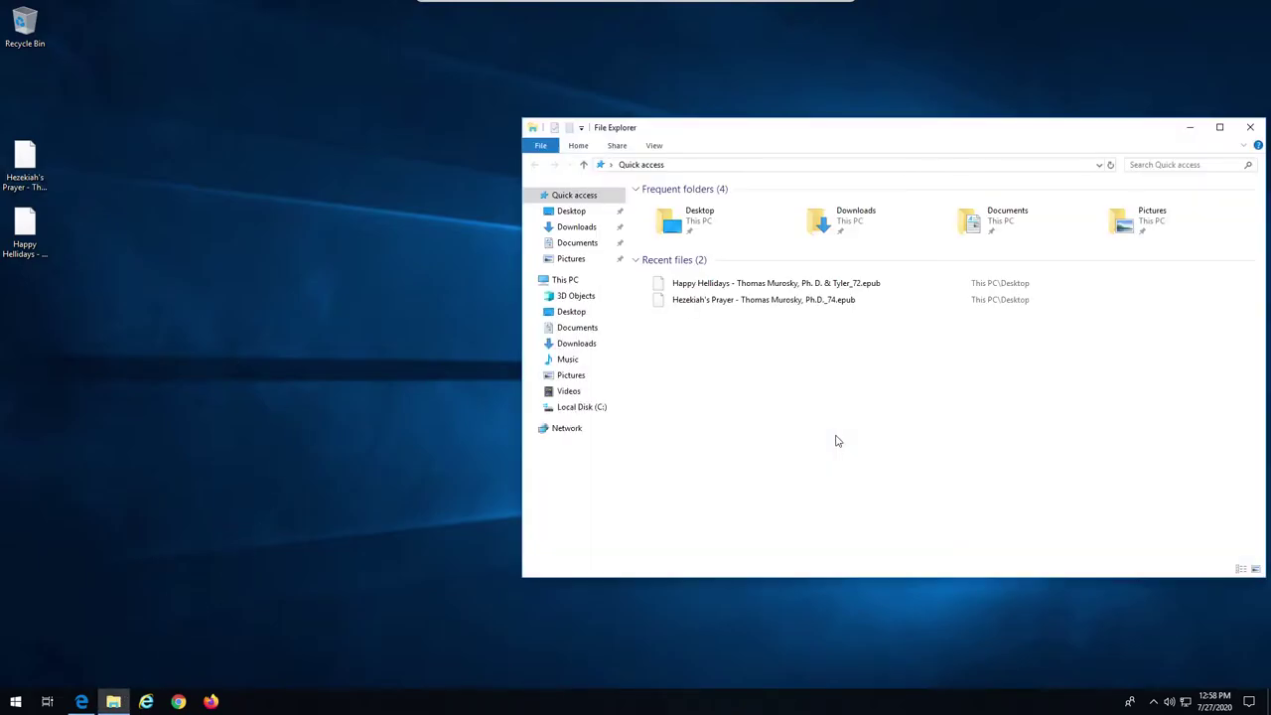
click(866, 216)
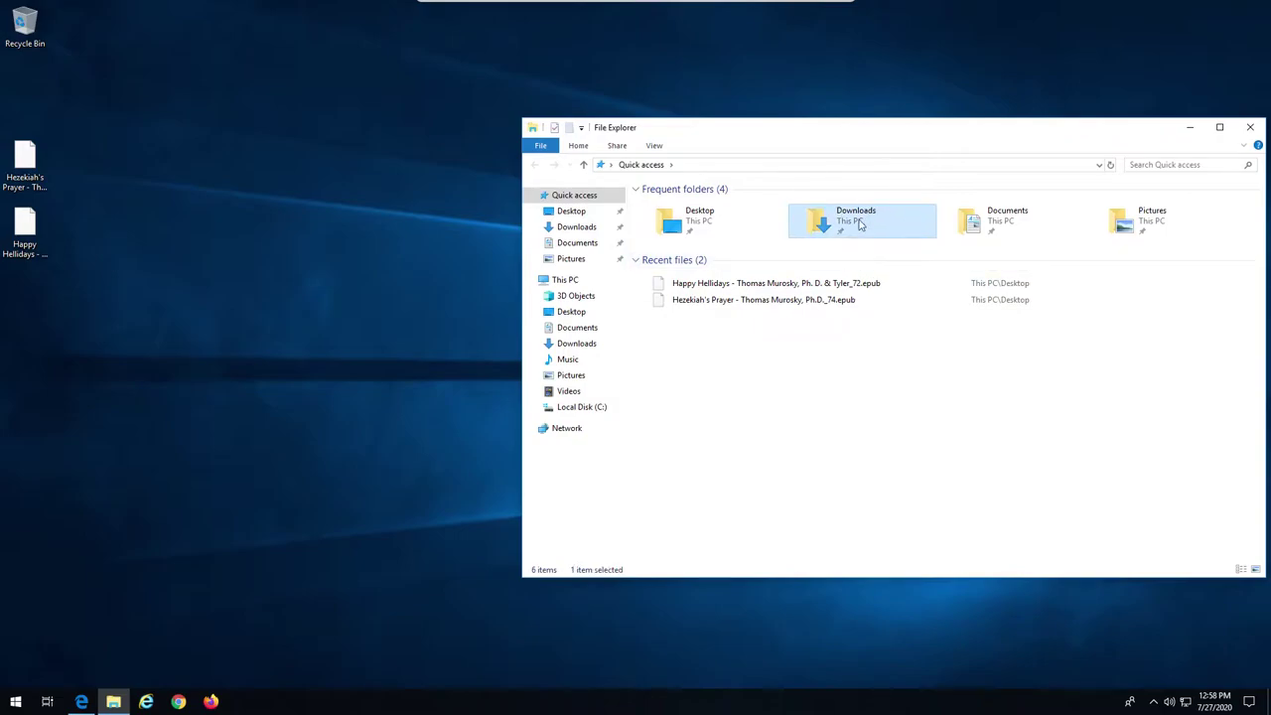
double_click(860, 225)
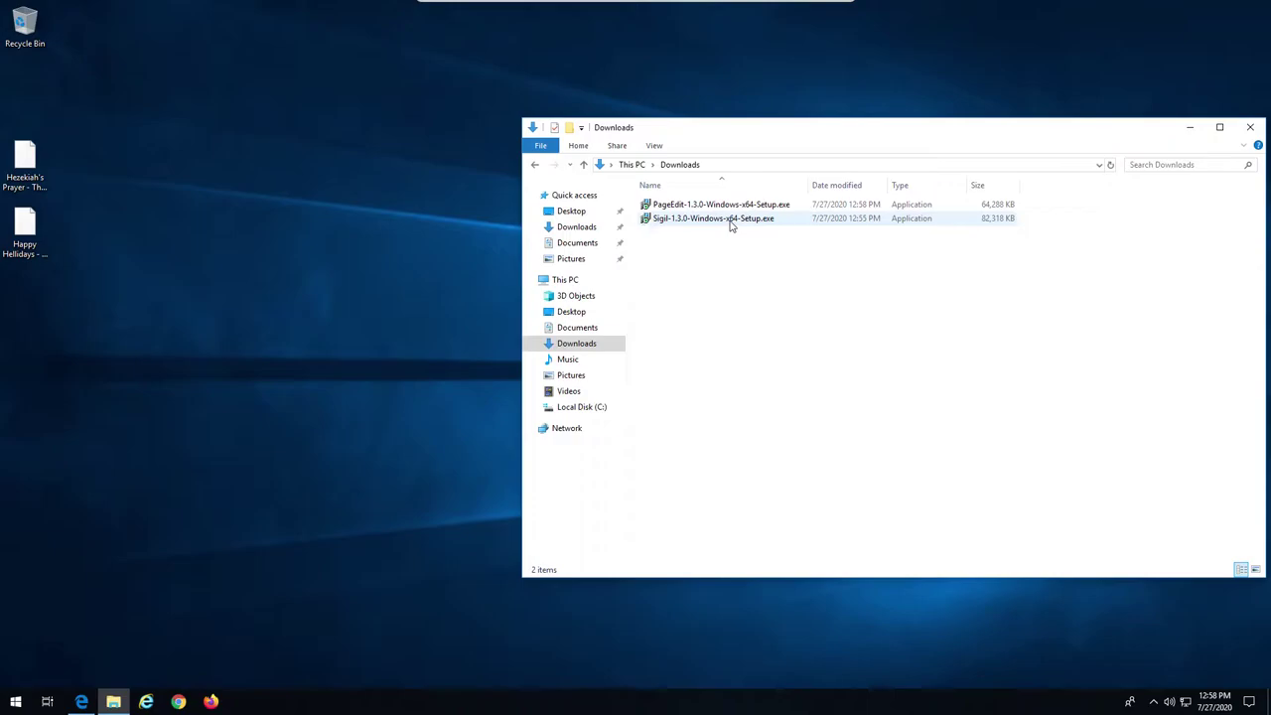
Run the Sigil setup file as an install for all users, allowing its changes
double_click(731, 221)
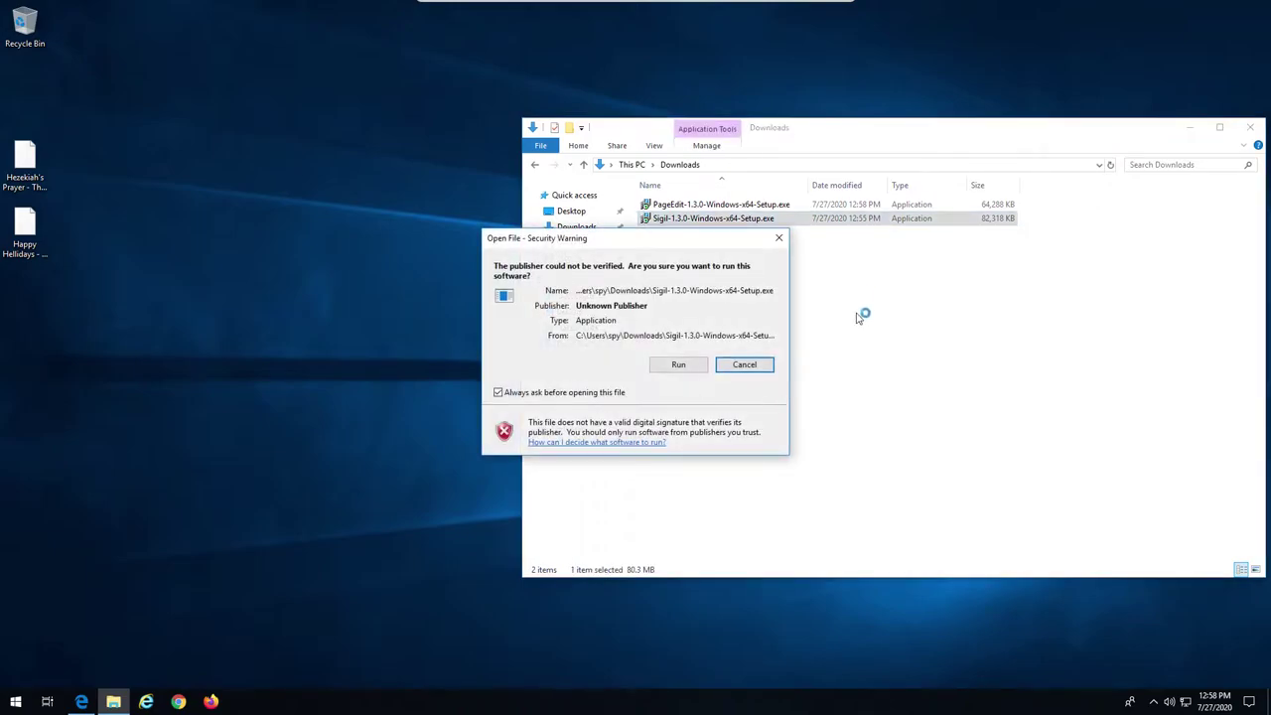
click(679, 366)
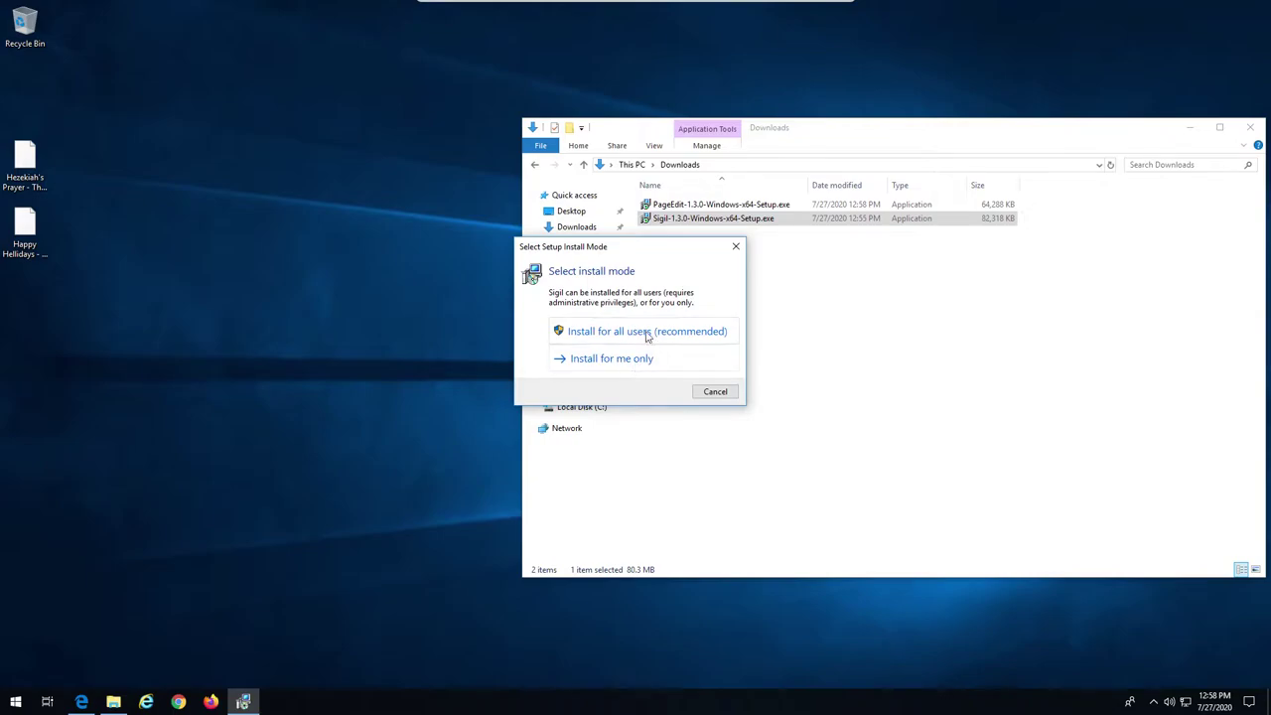
click(645, 334)
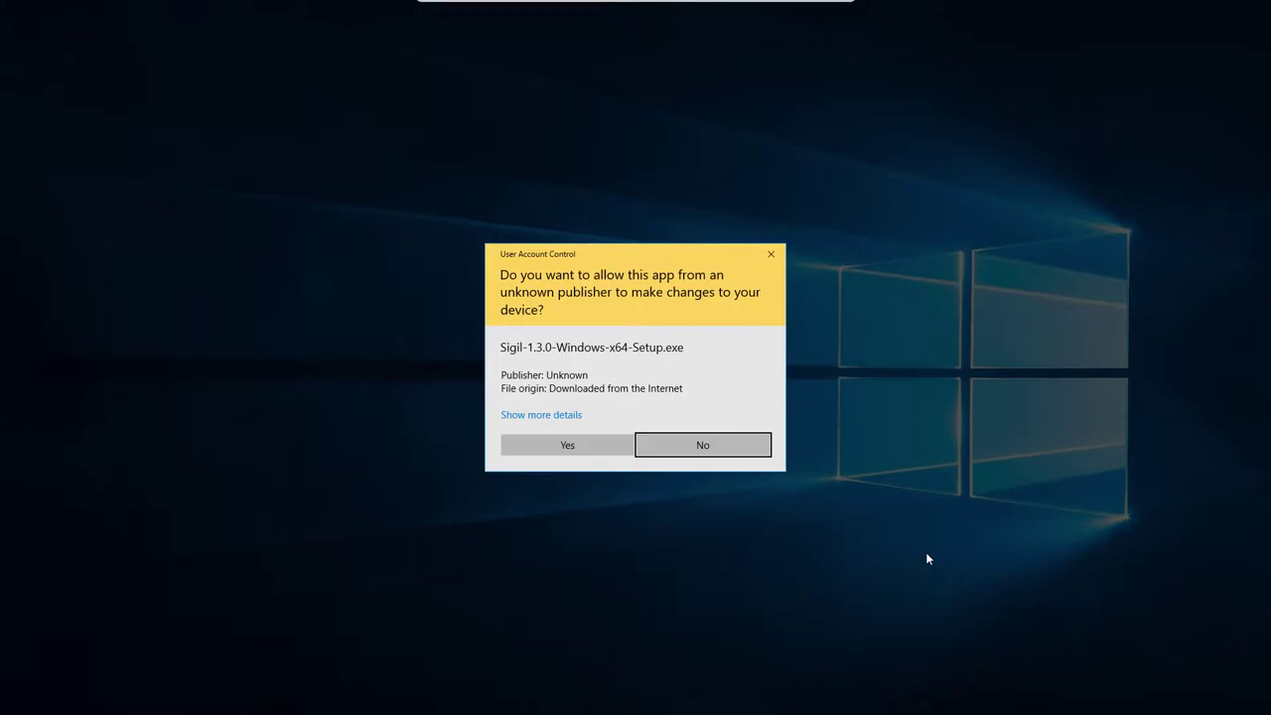
click(560, 448)
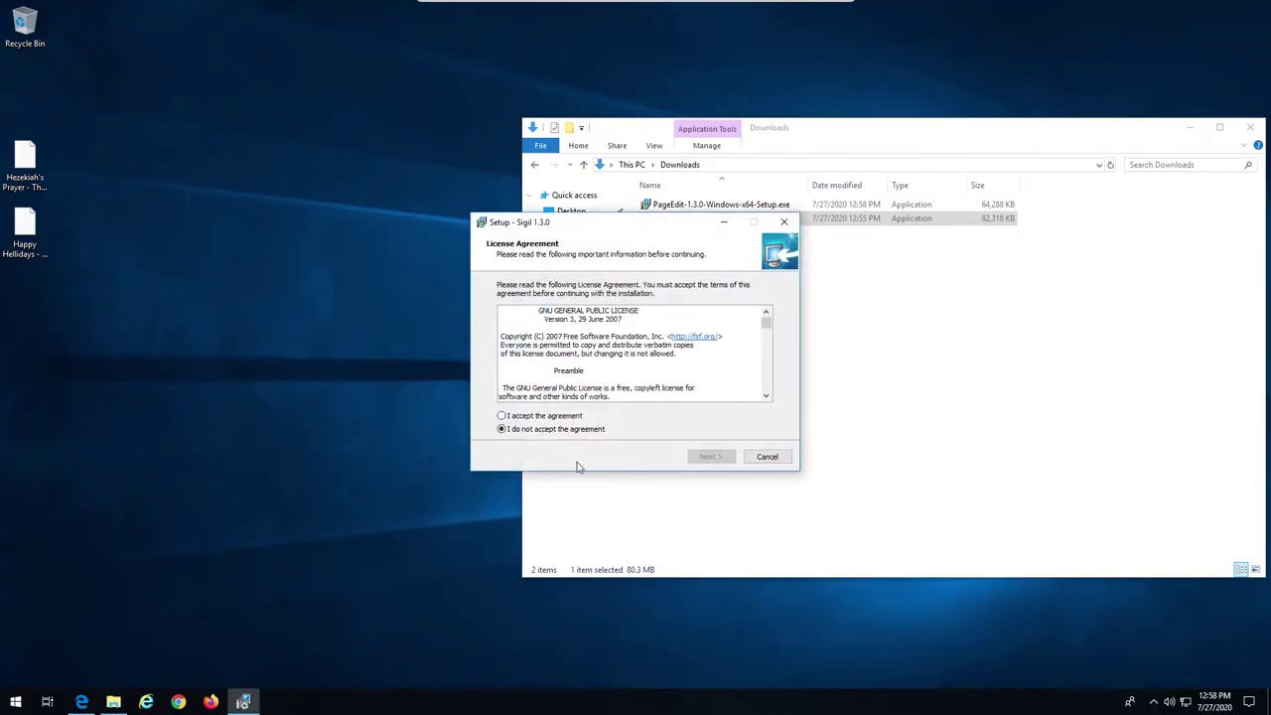
Accept the Sigil license and keep the default C:\Program Files\Sigil install folder
click(535, 417)
scroll(655, 365, down, 5)
scroll(669, 372, down, 10)
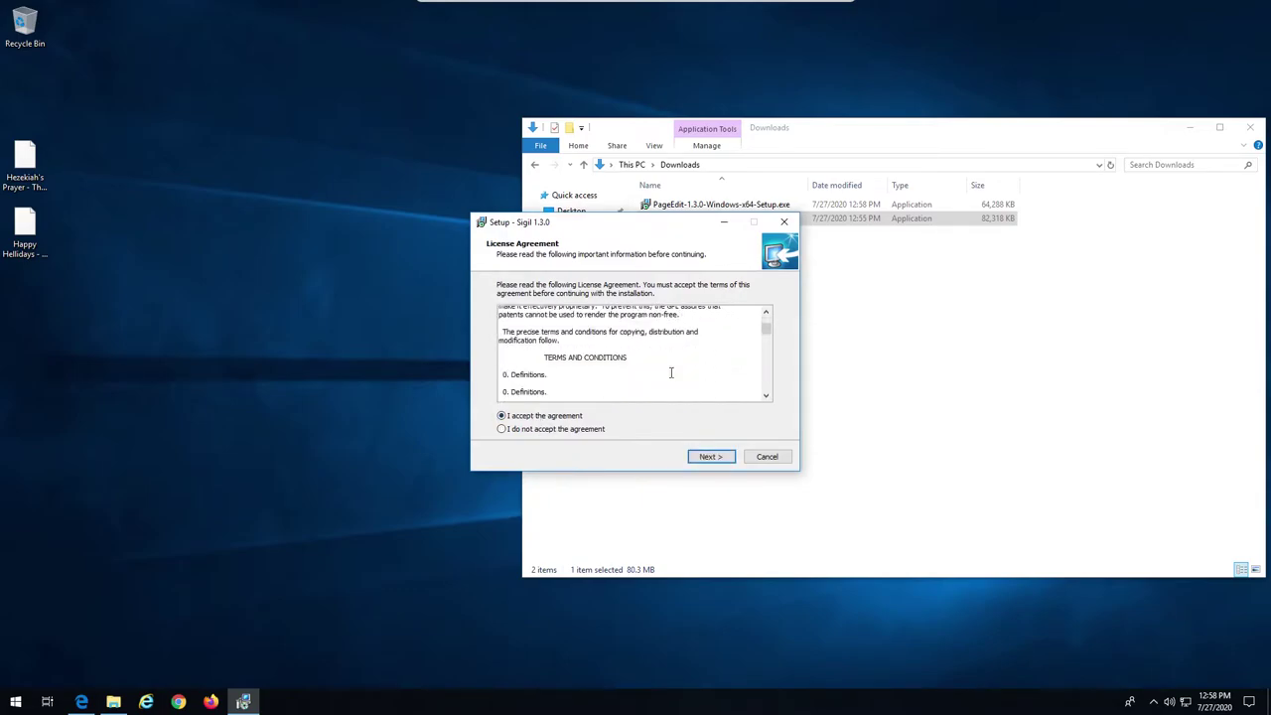
click(709, 456)
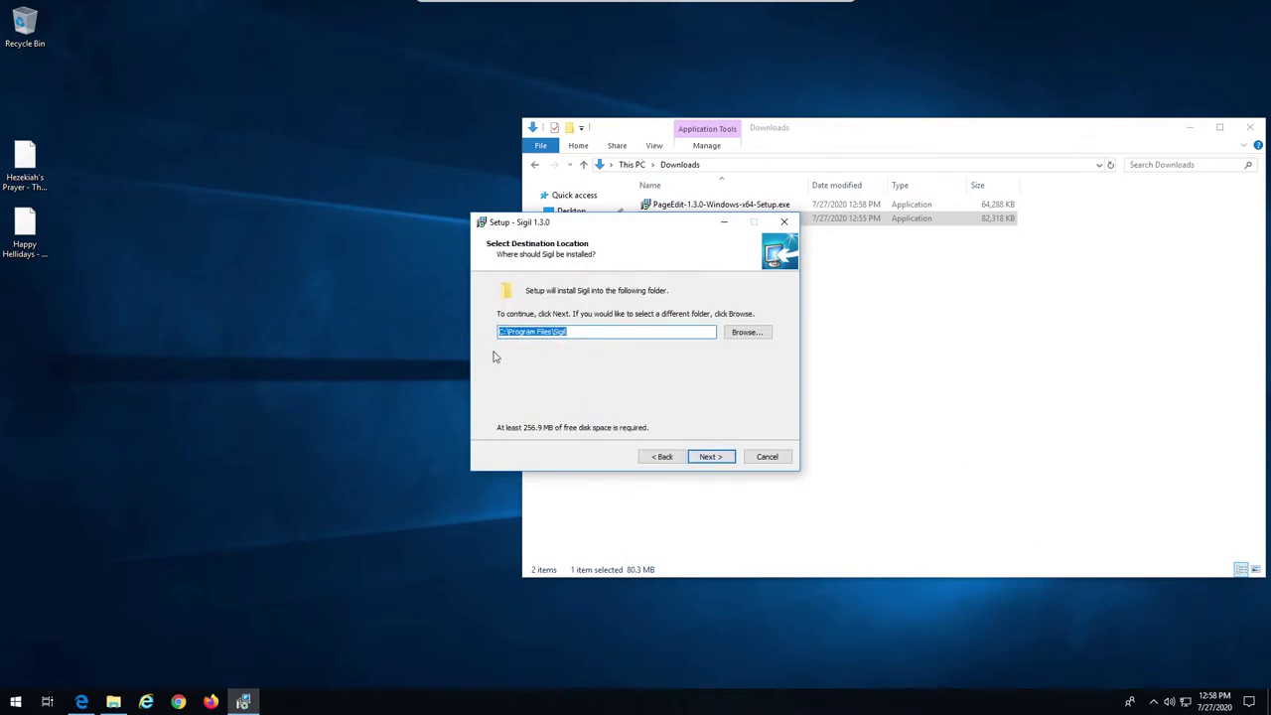
click(709, 457)
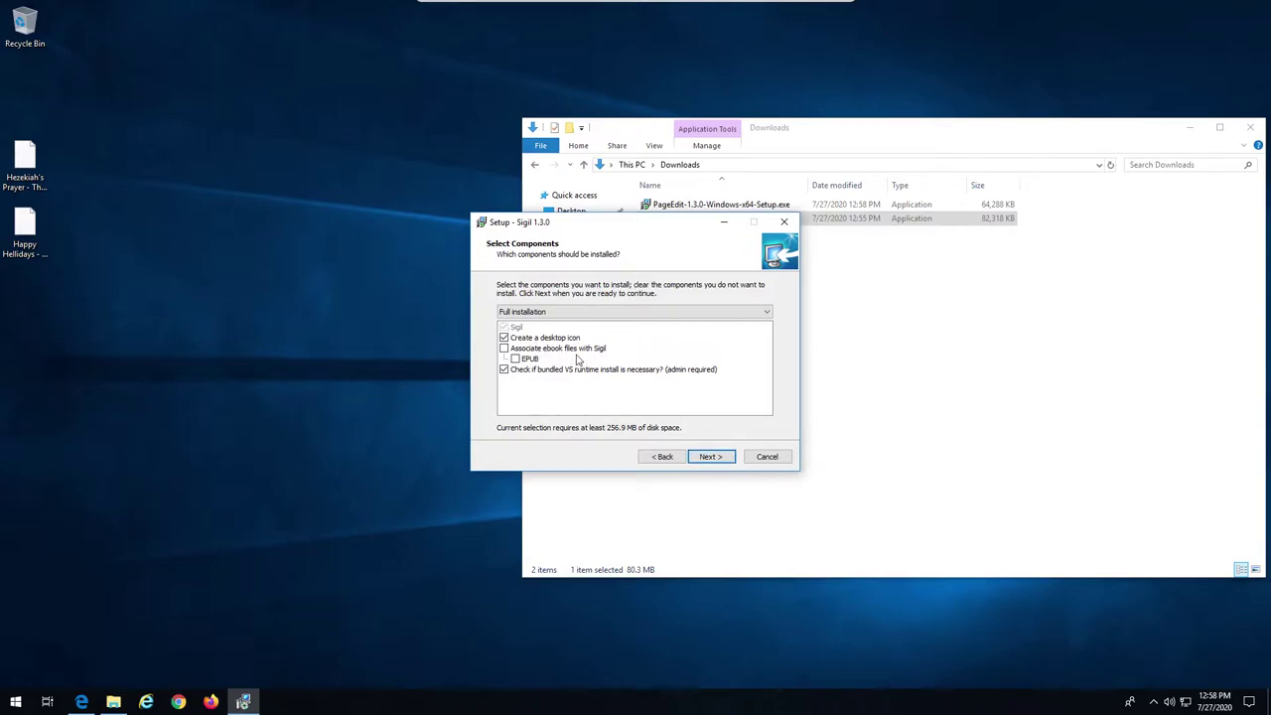
Associate EPUB ebook files with Sigil, install it, and finish without restarting
click(503, 349)
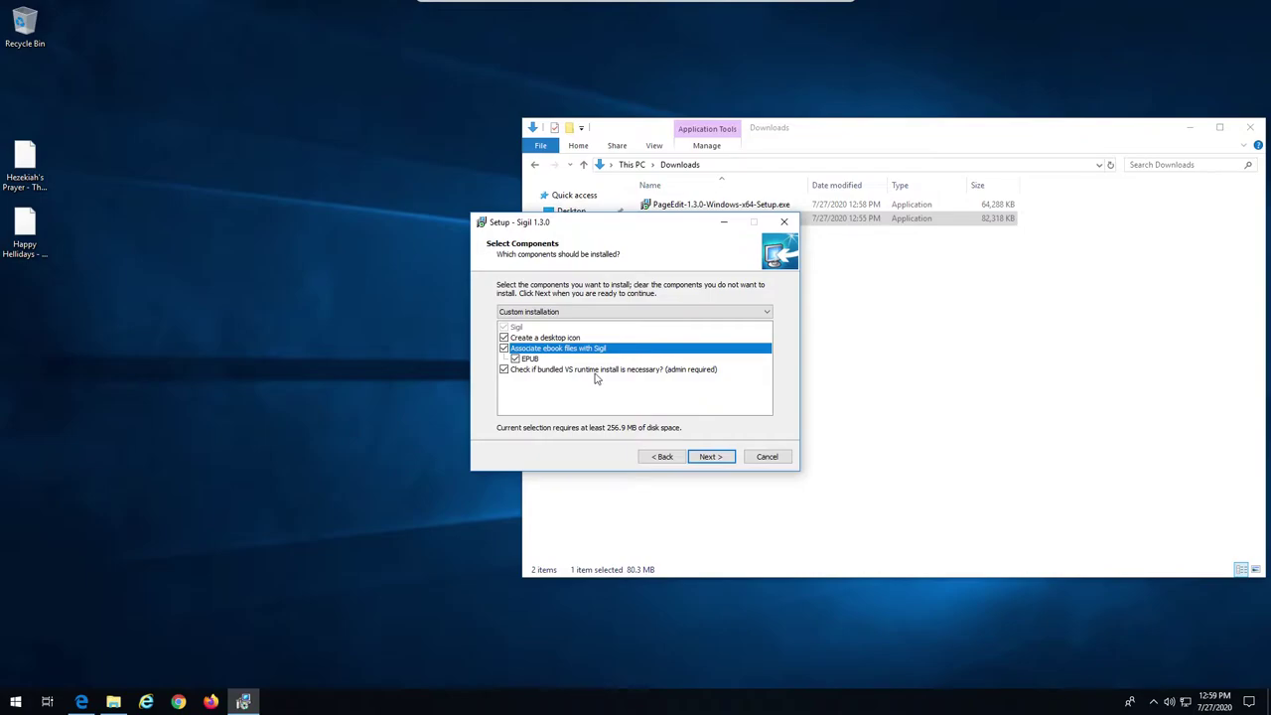
click(718, 460)
click(726, 457)
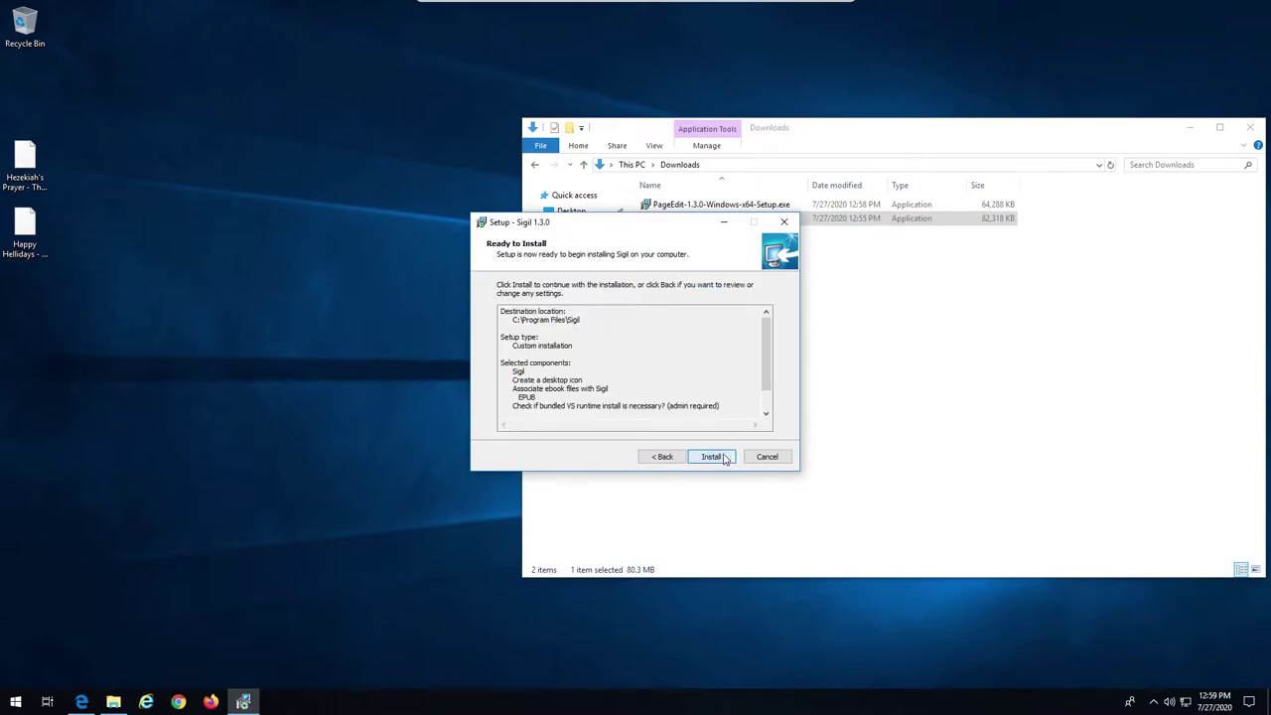
click(728, 456)
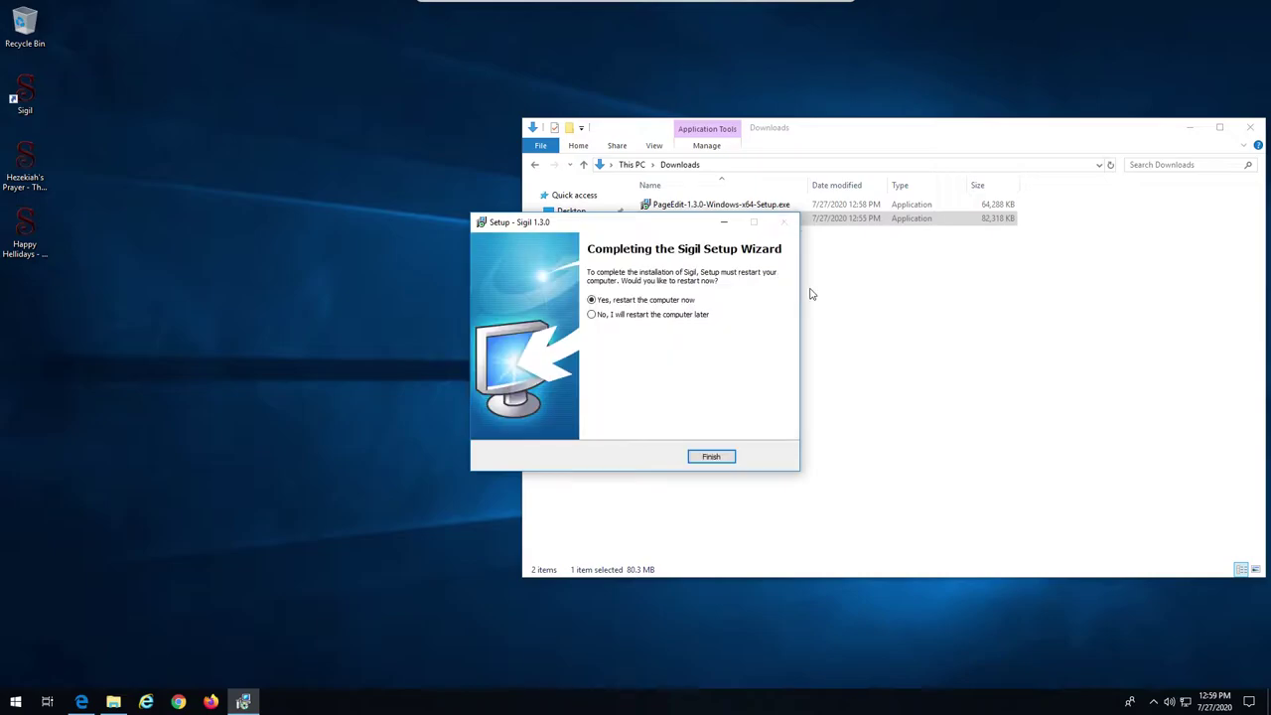
click(722, 462)
Run the PageEdit setup file as an install for all users with administrator permission
click(701, 205)
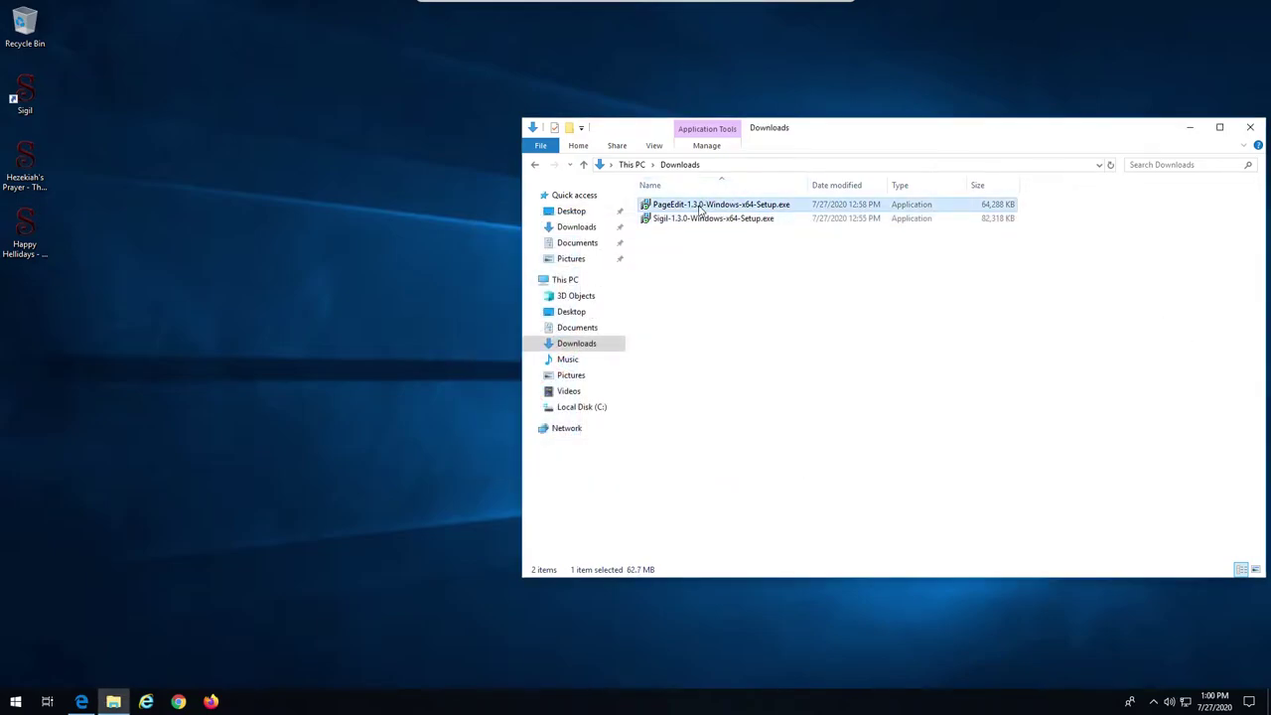
double_click(700, 206)
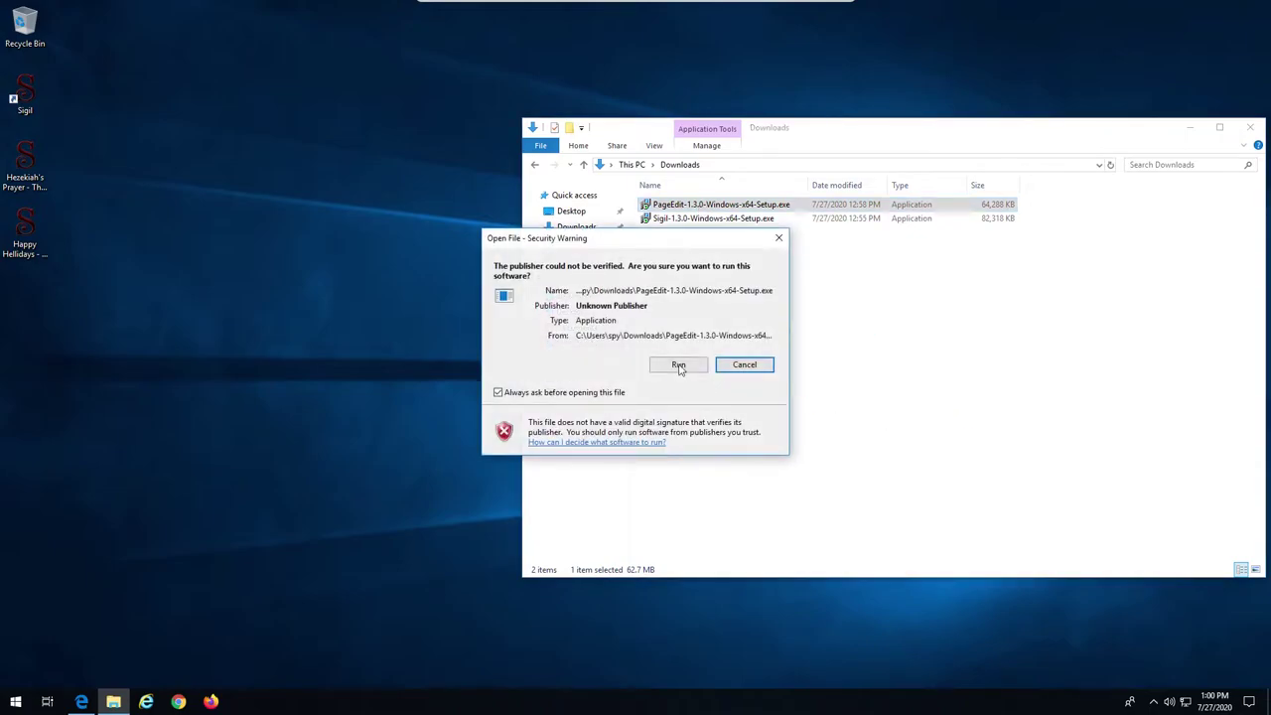
click(680, 365)
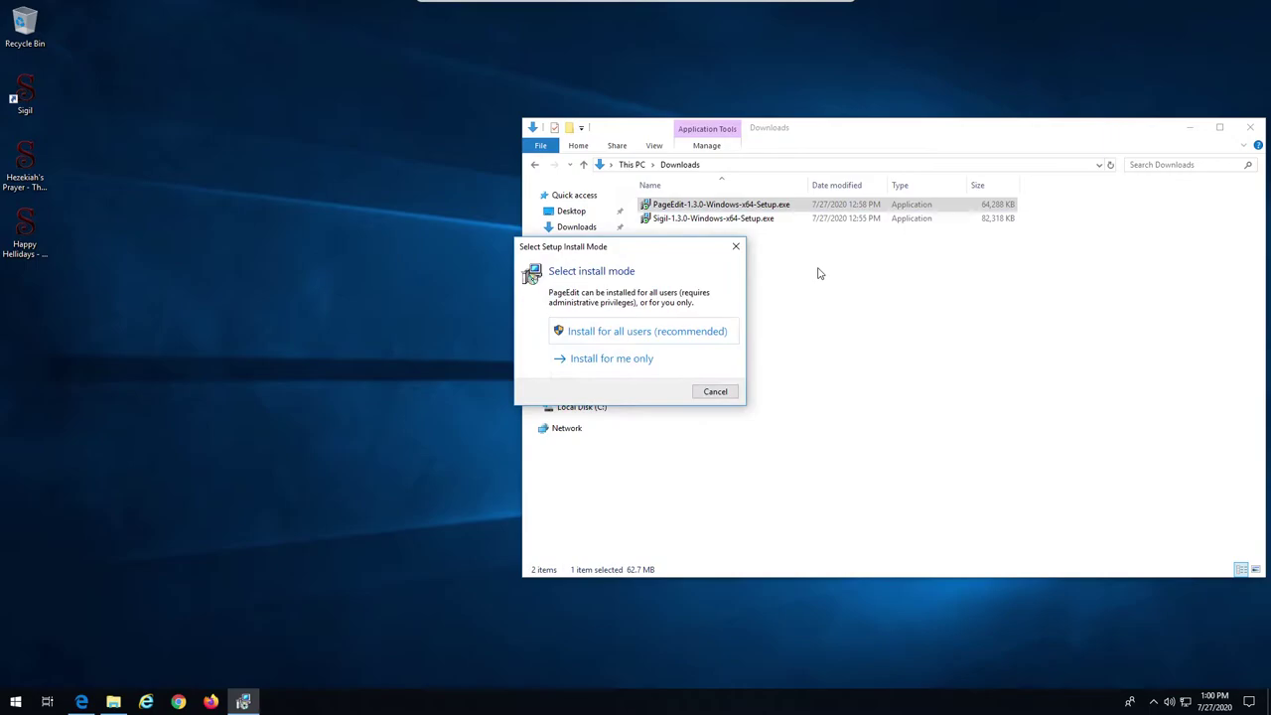
click(628, 333)
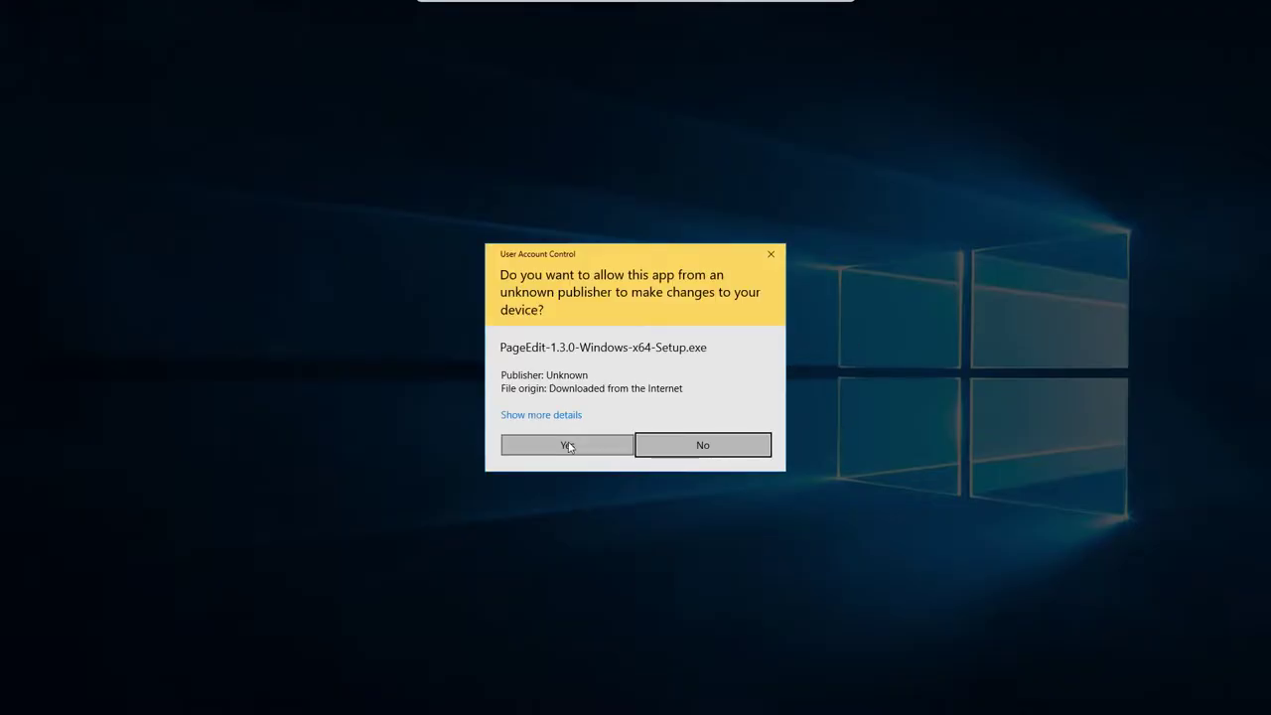
click(565, 445)
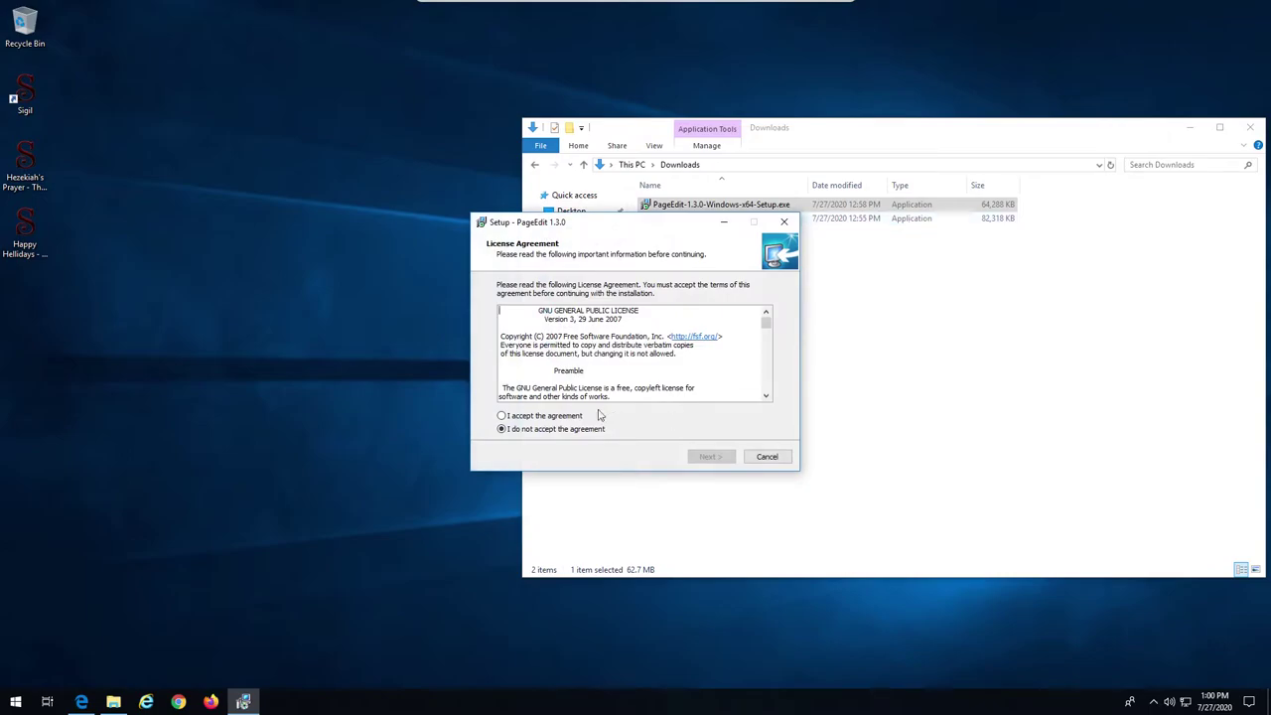
Accept the PageEdit licence, keep all default settings, install, and finish setup
click(562, 416)
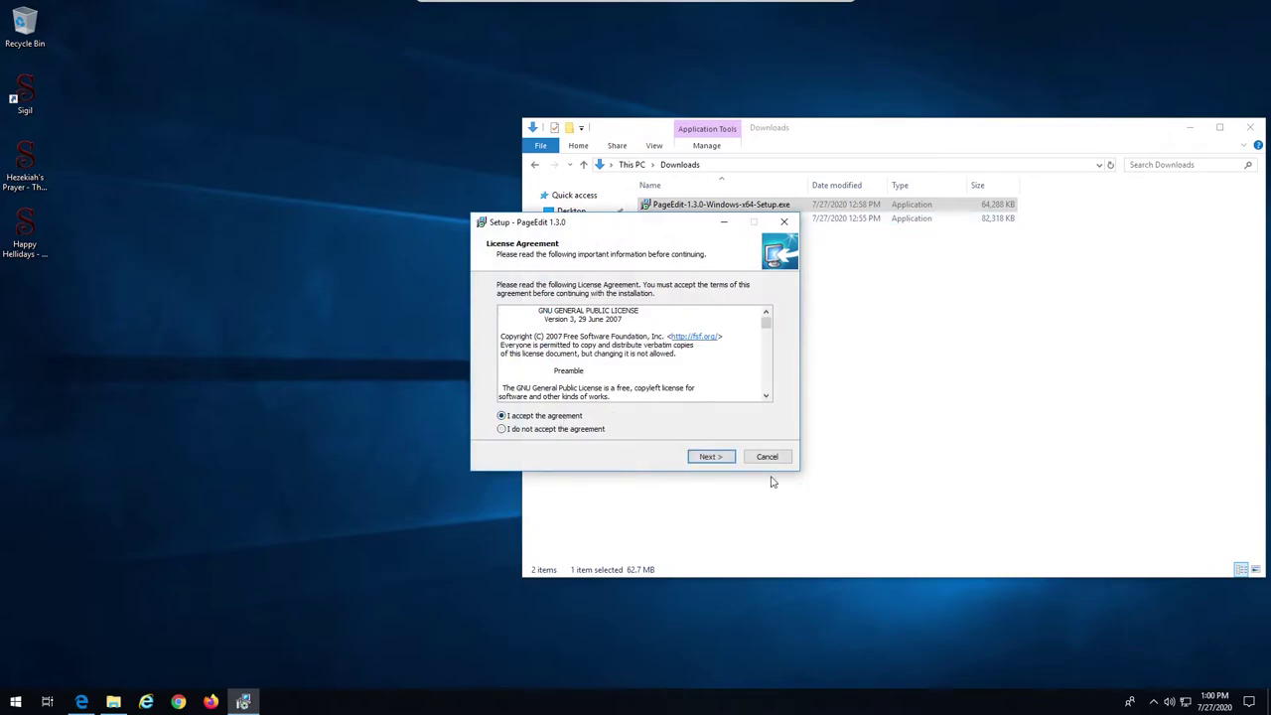
click(710, 458)
click(709, 457)
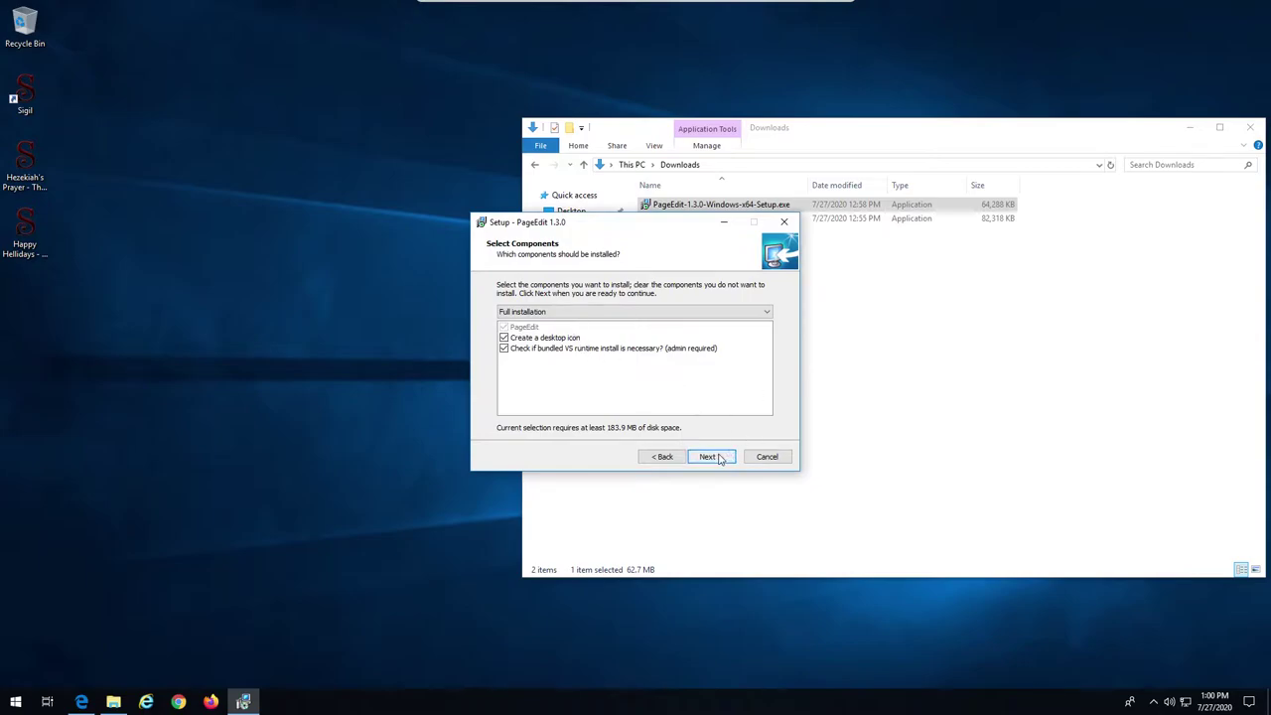
click(716, 456)
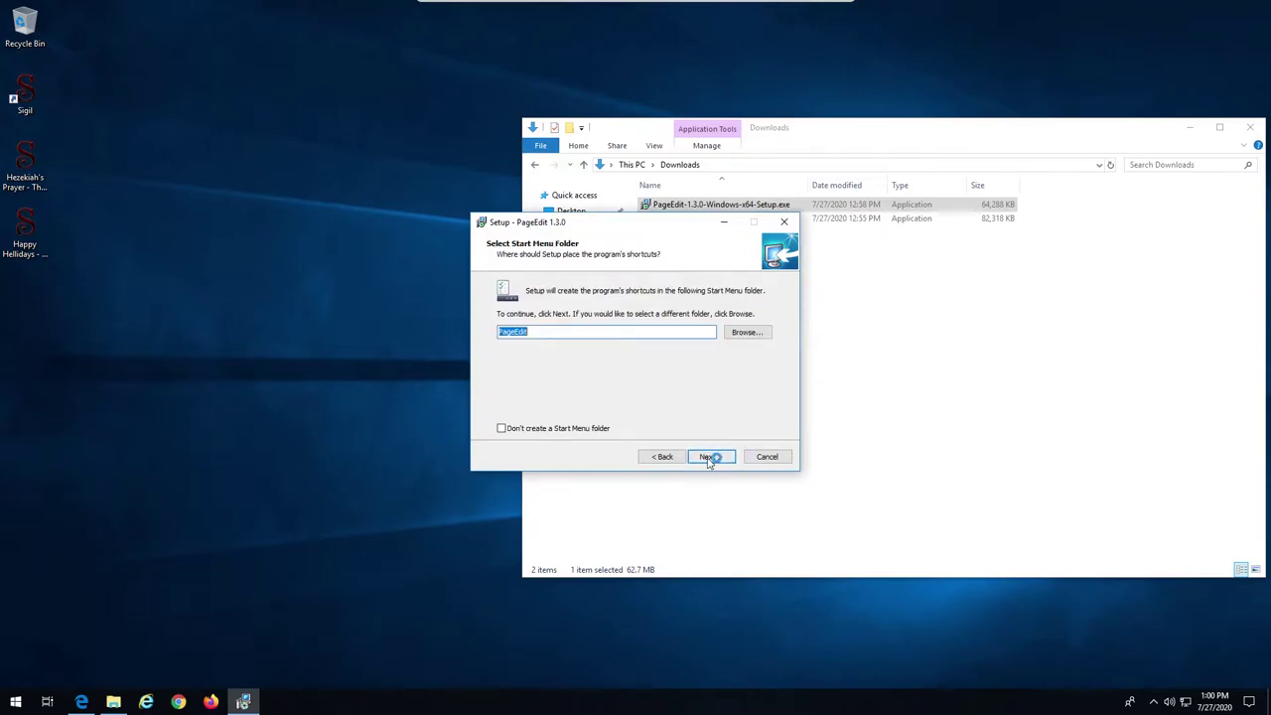
click(709, 456)
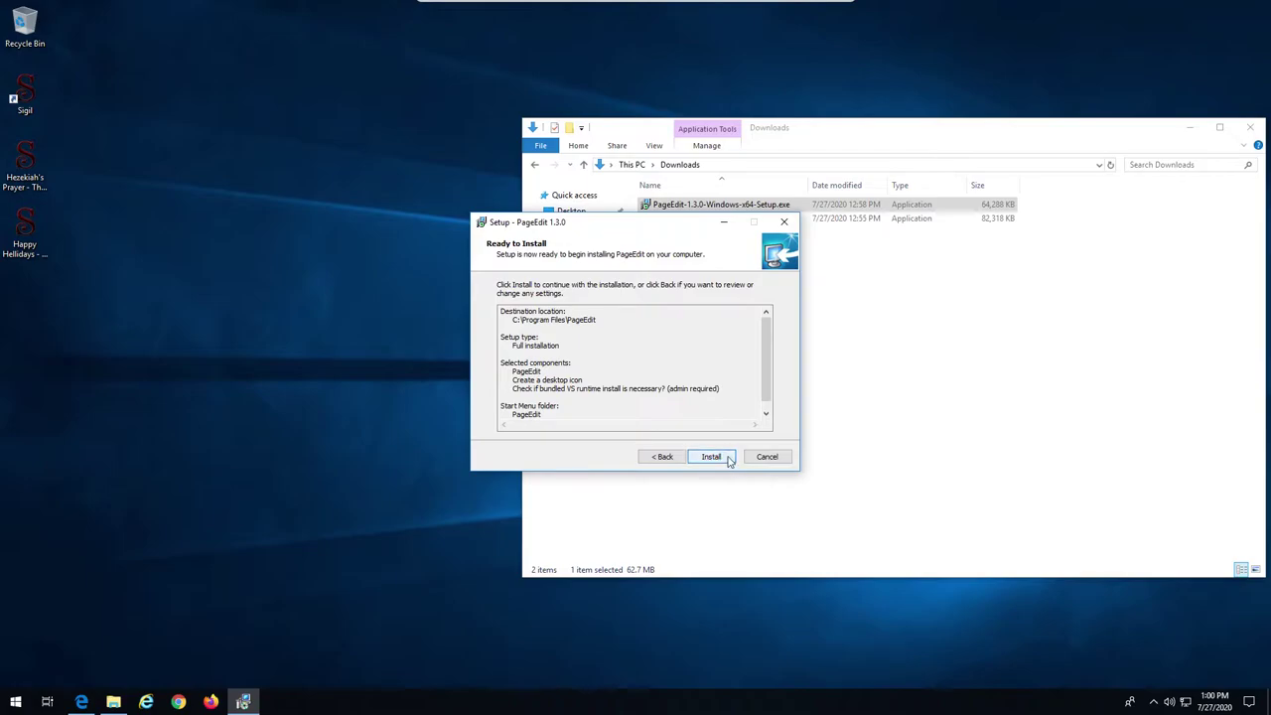
click(711, 457)
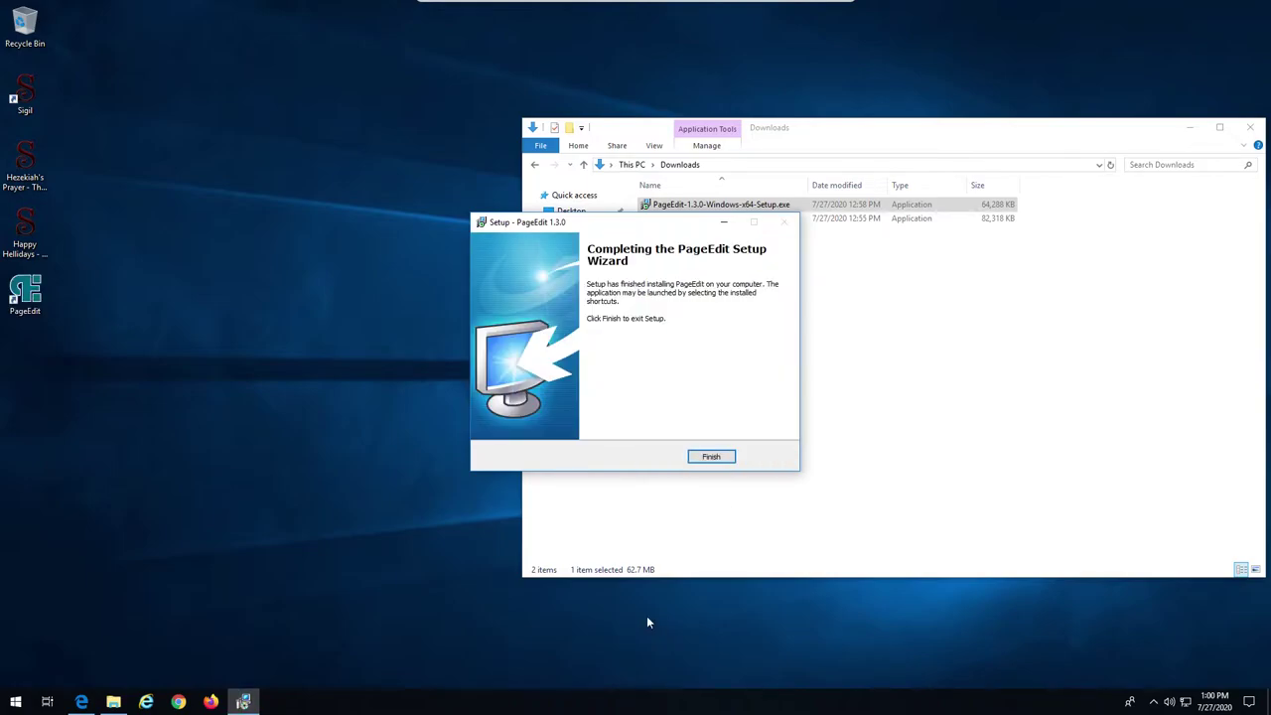
click(711, 457)
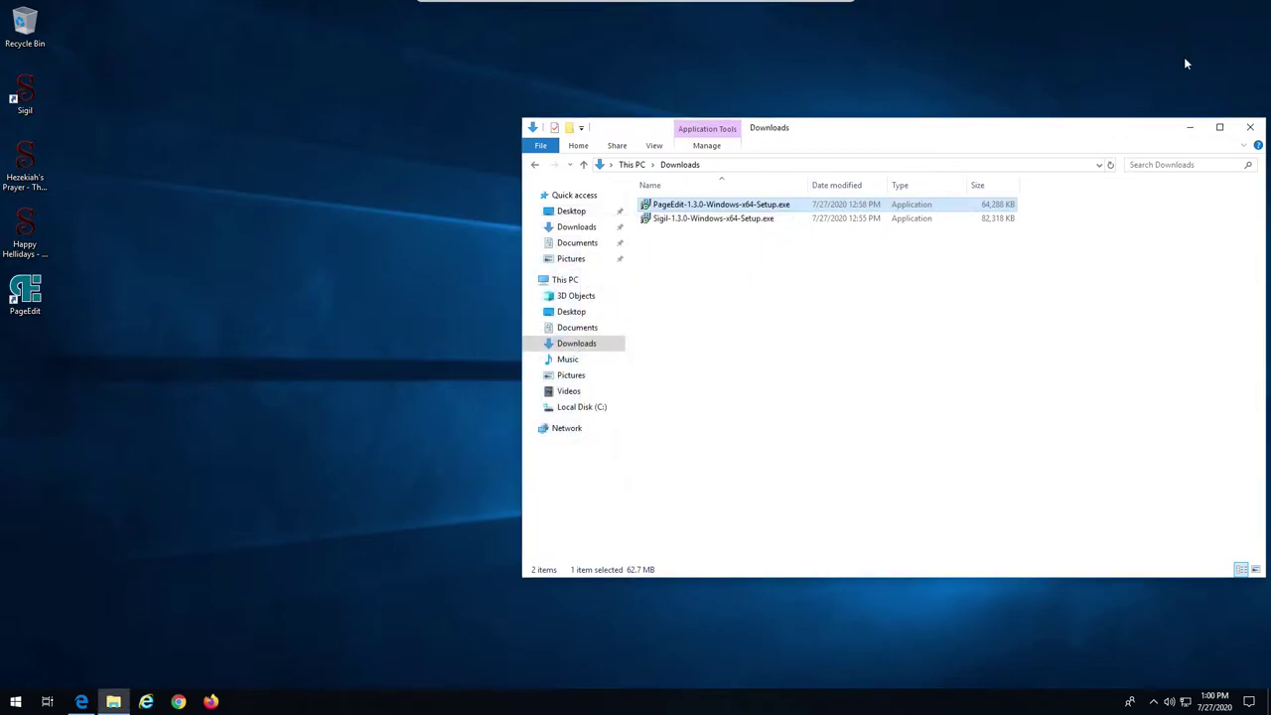
Close the Downloads window and launch Sigil by searching 'sig' in Start
click(1249, 127)
click(15, 702)
text(sig)
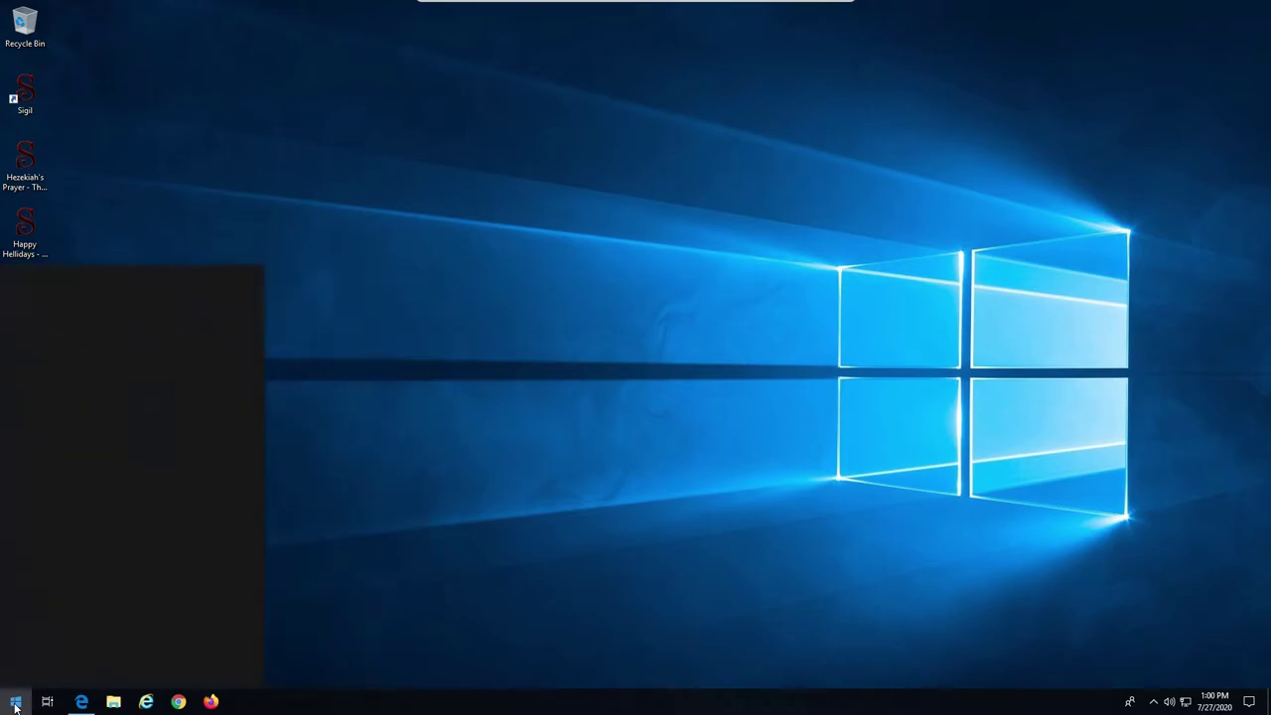
click(123, 342)
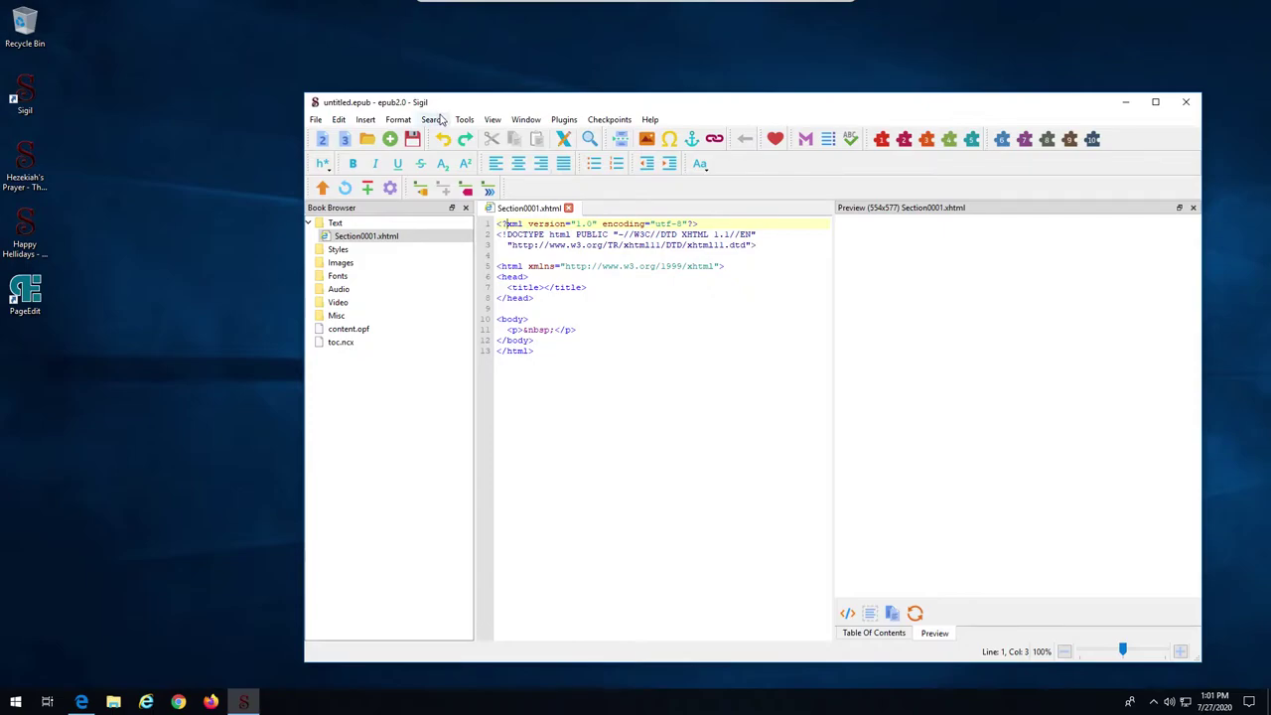
In Edit > Preferences, choose Program Files/PageEdit/PageEdit.exe as the external XHTML editor
click(338, 119)
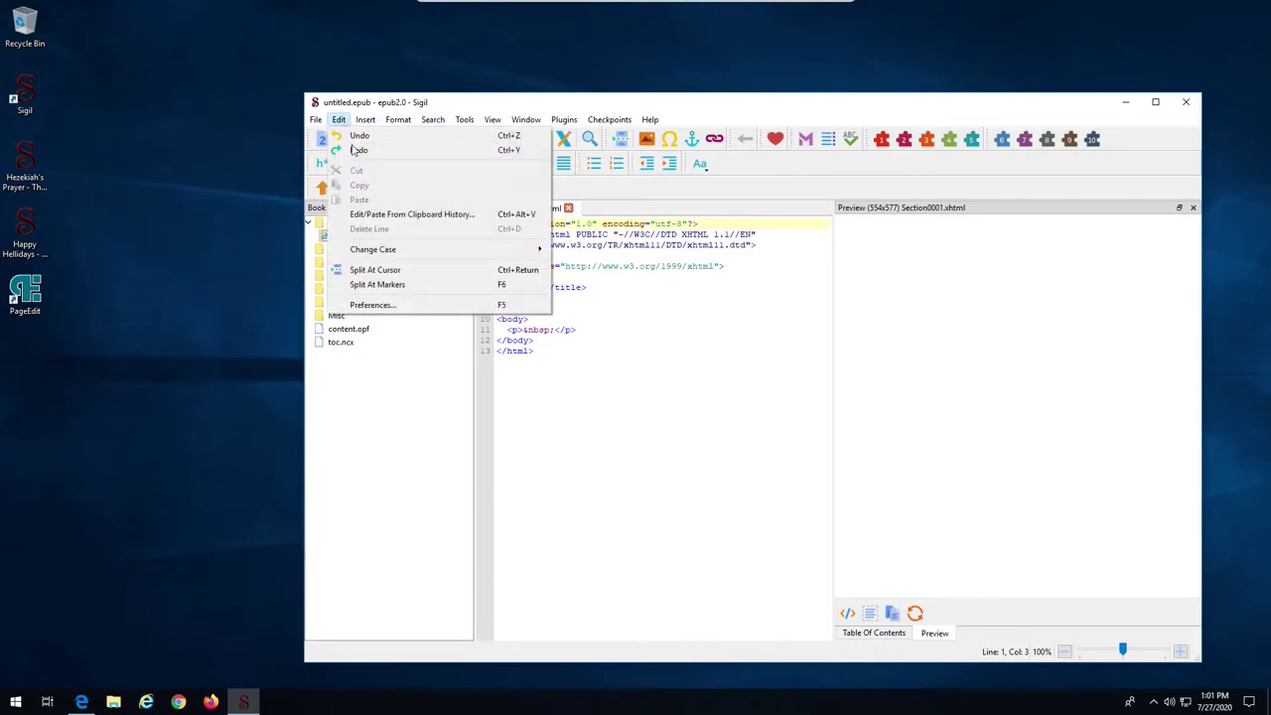
click(391, 303)
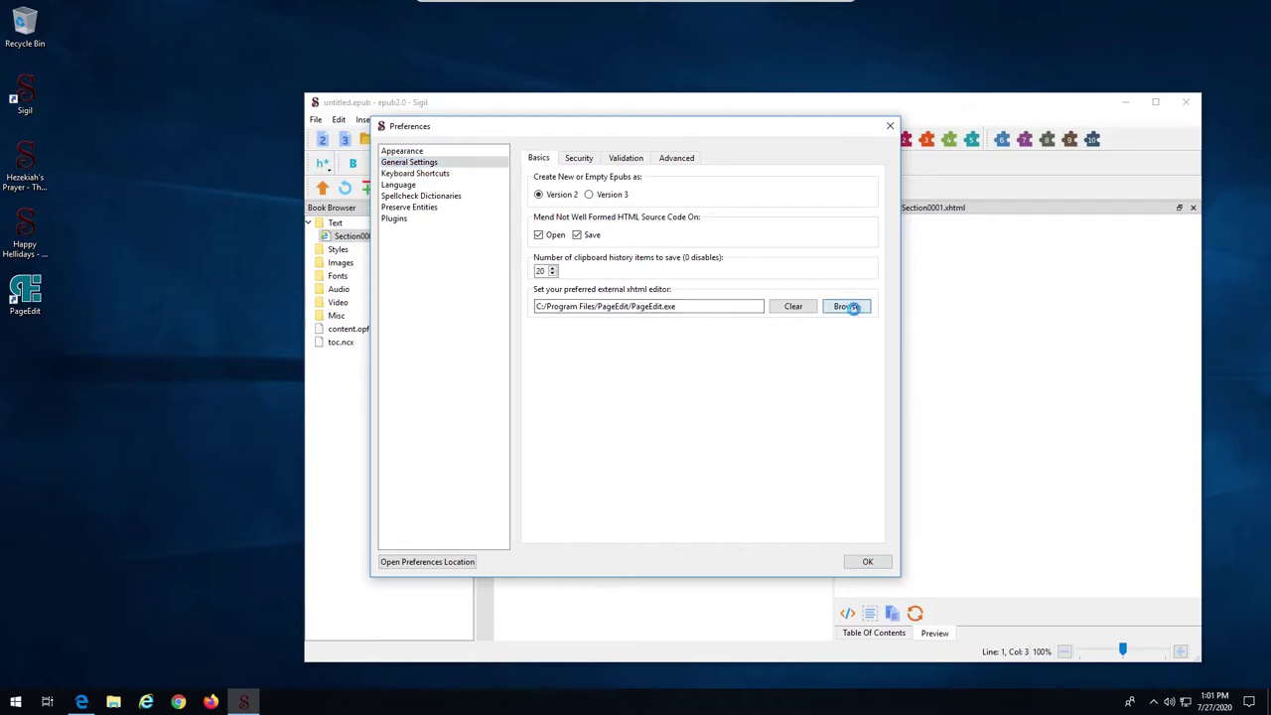
click(846, 306)
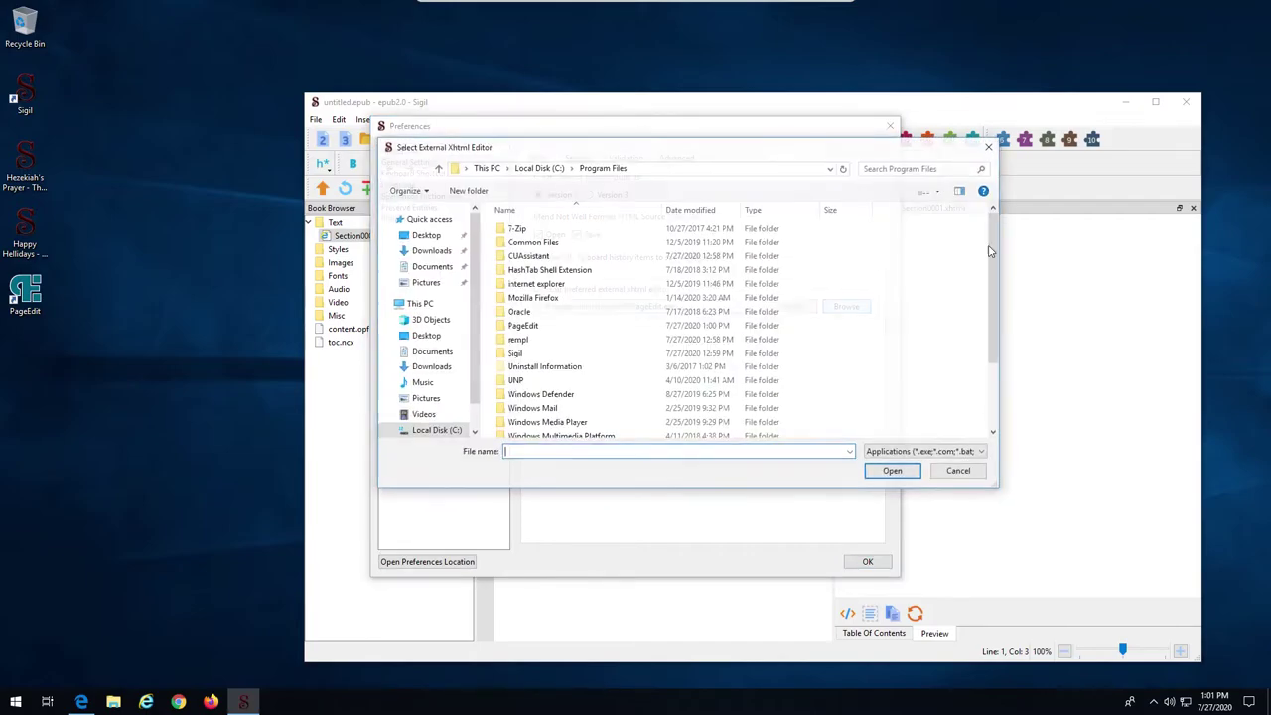
double_click(545, 326)
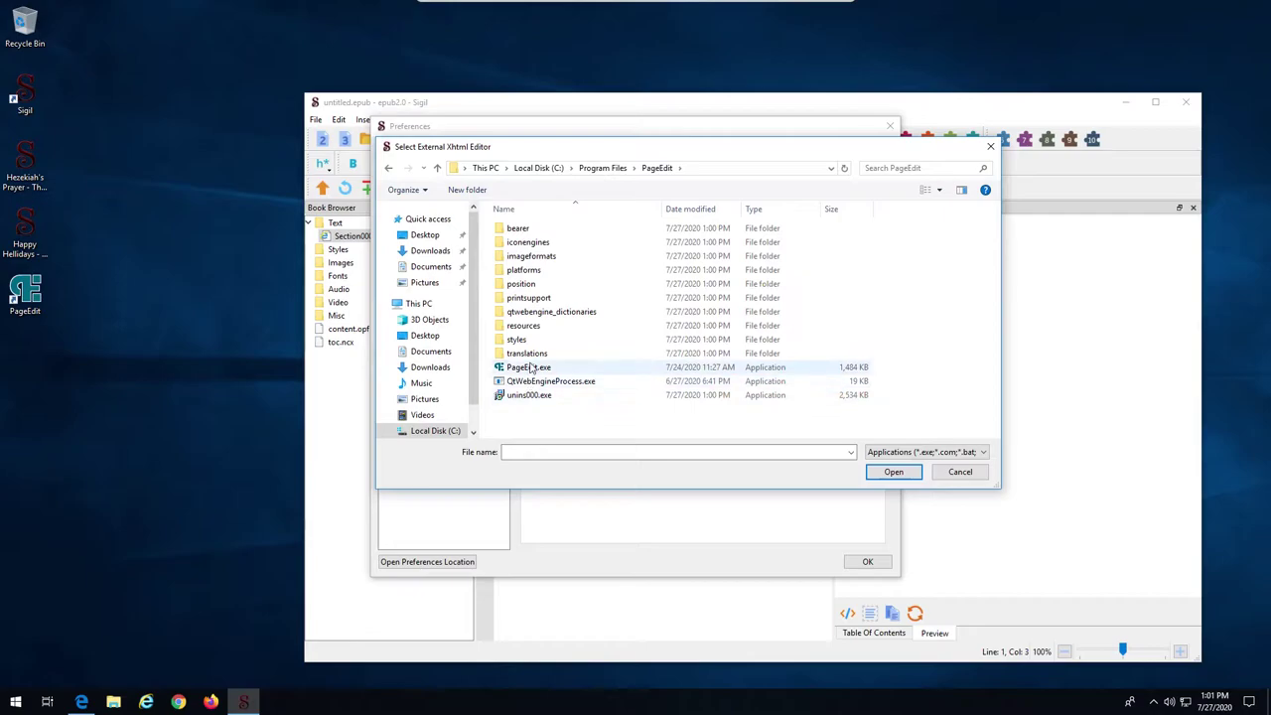
double_click(526, 367)
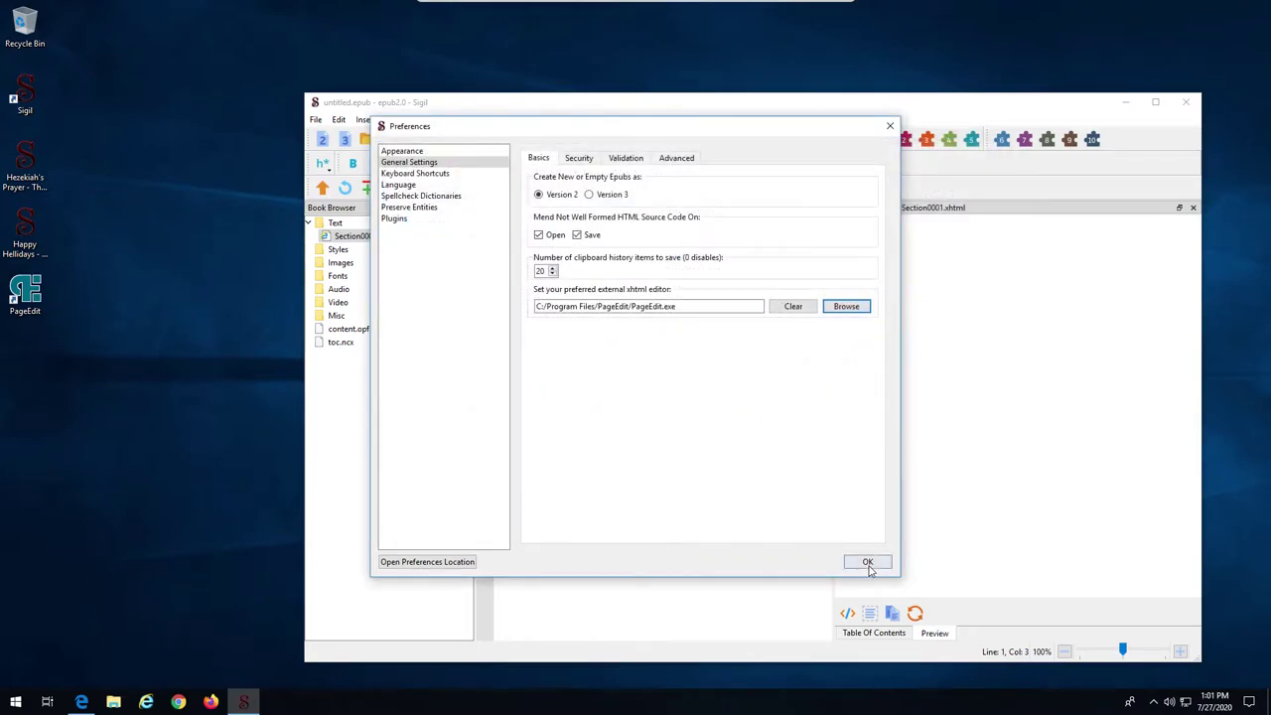
click(867, 562)
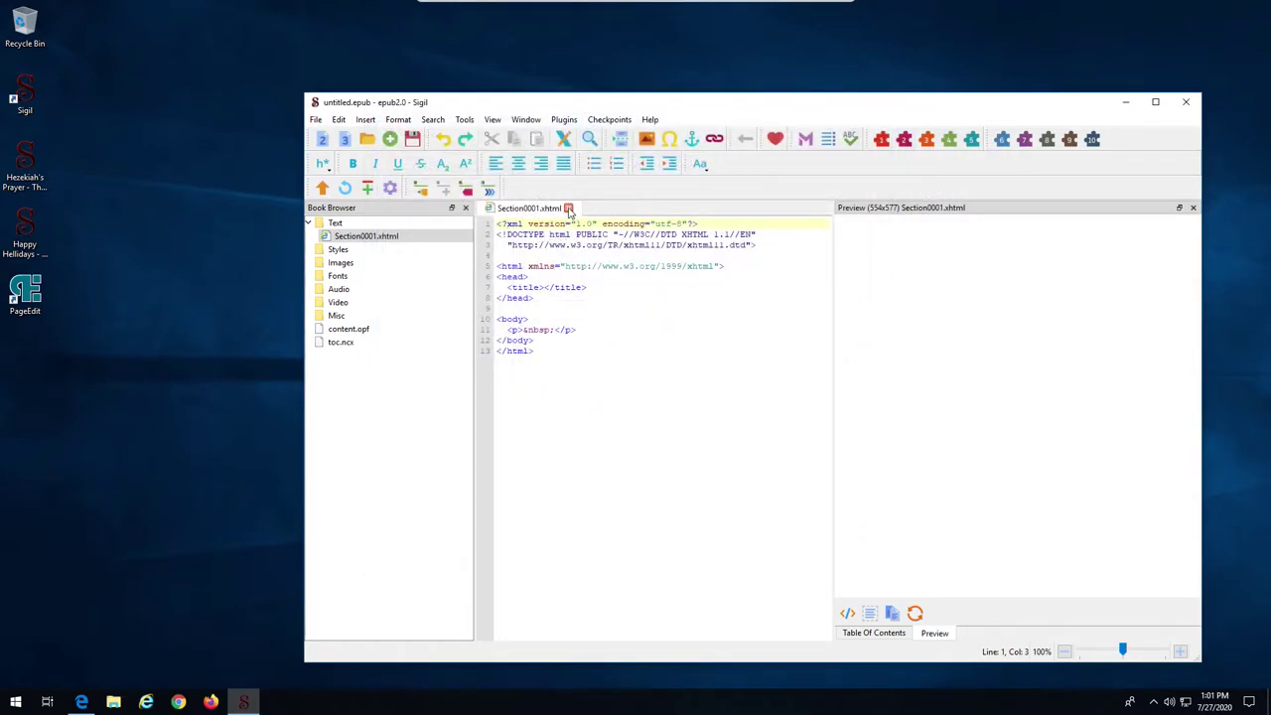
Close Sigil and open the Happy Hellidays epub from the desktop
click(1186, 101)
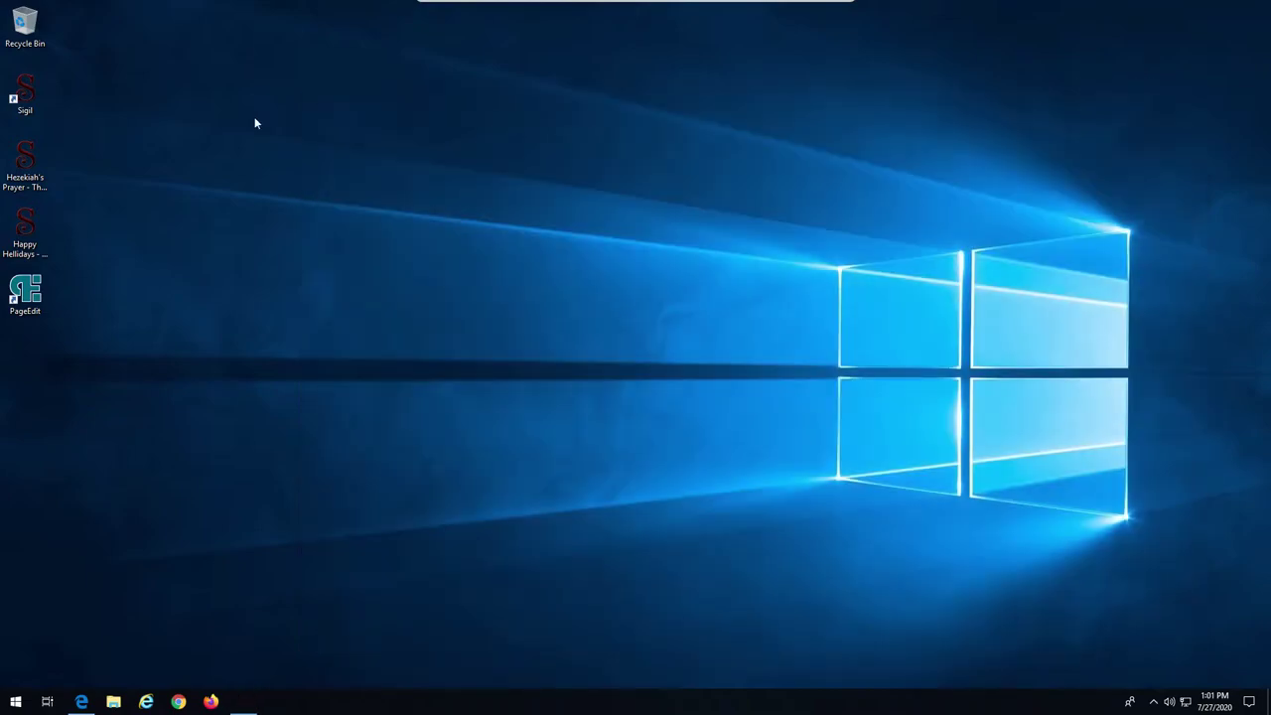
click(27, 163)
click(38, 254)
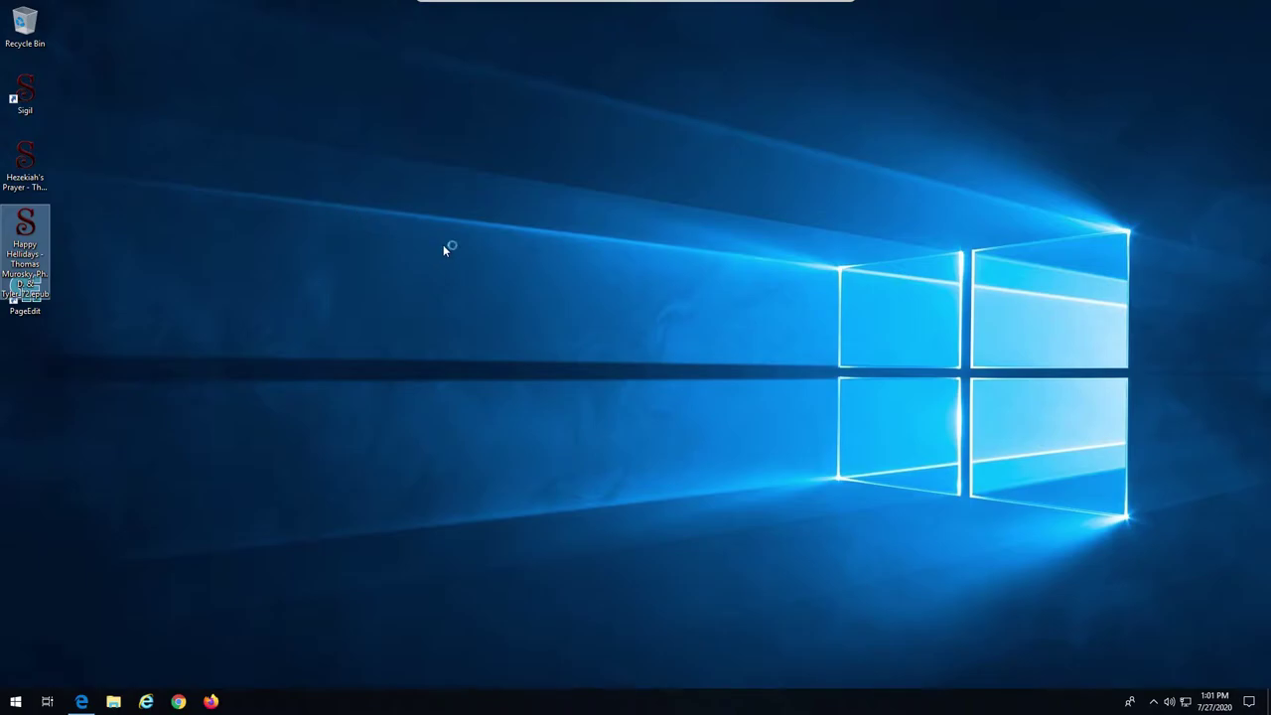
key(Return)
drag(669, 112, 452, 83)
Open title, copyright, toc and dedication.xhtml in tabs, then send dedication to the external editor
double_click(139, 221)
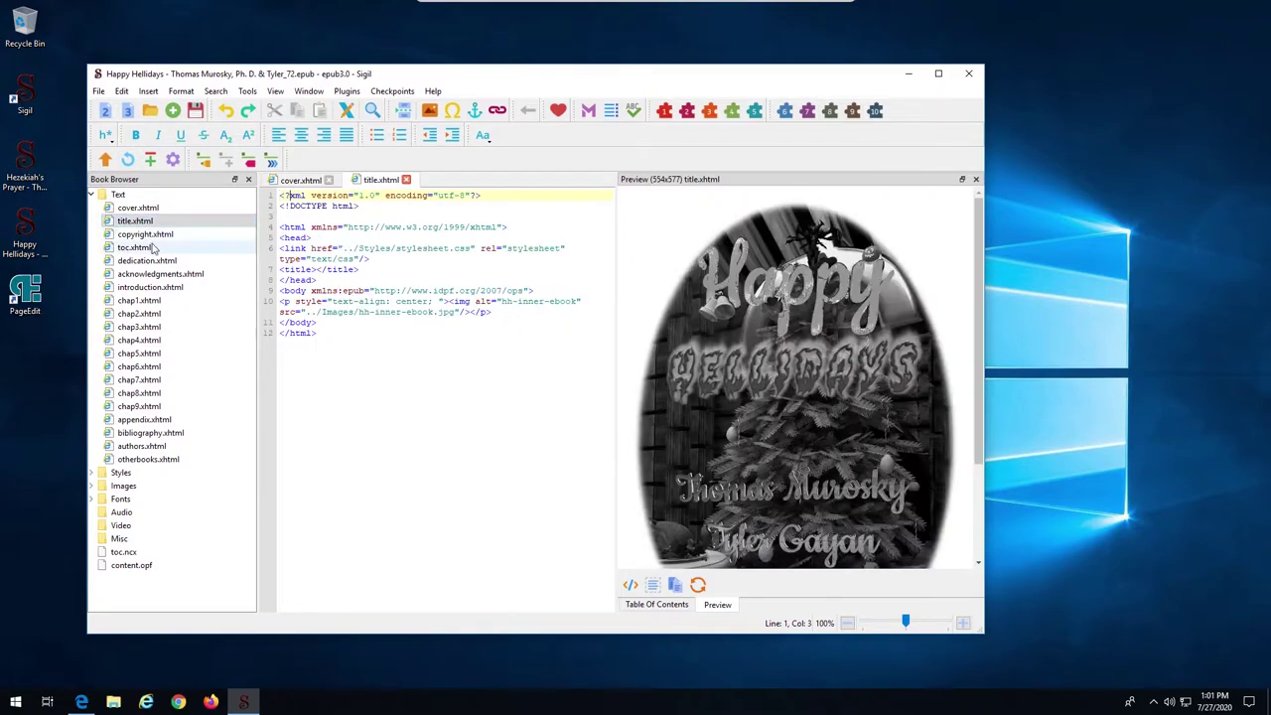
double_click(129, 235)
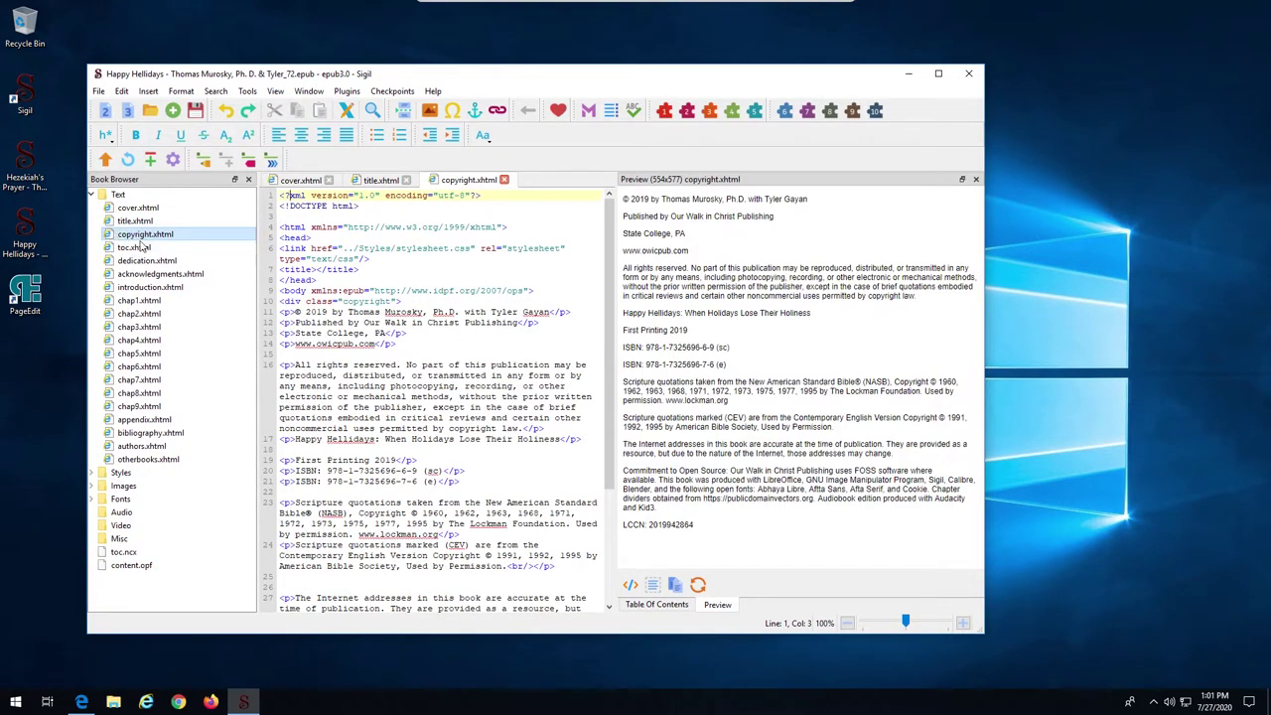
double_click(132, 247)
double_click(147, 261)
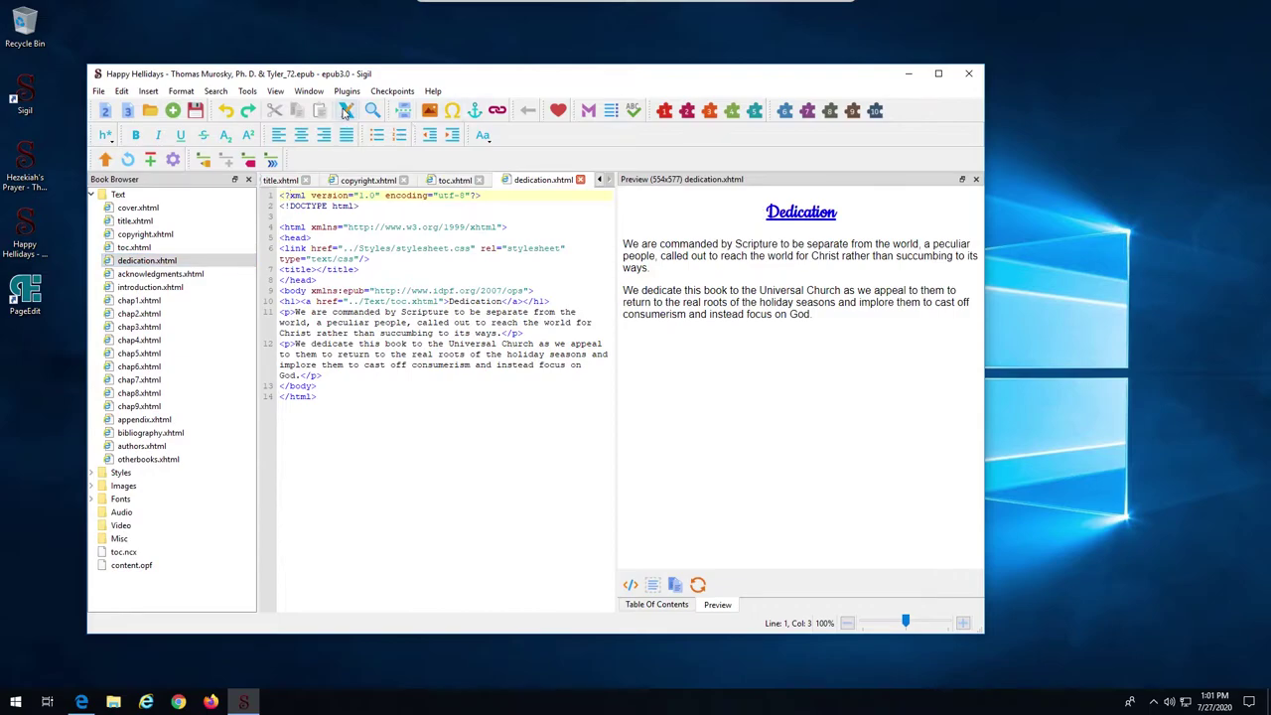
click(345, 110)
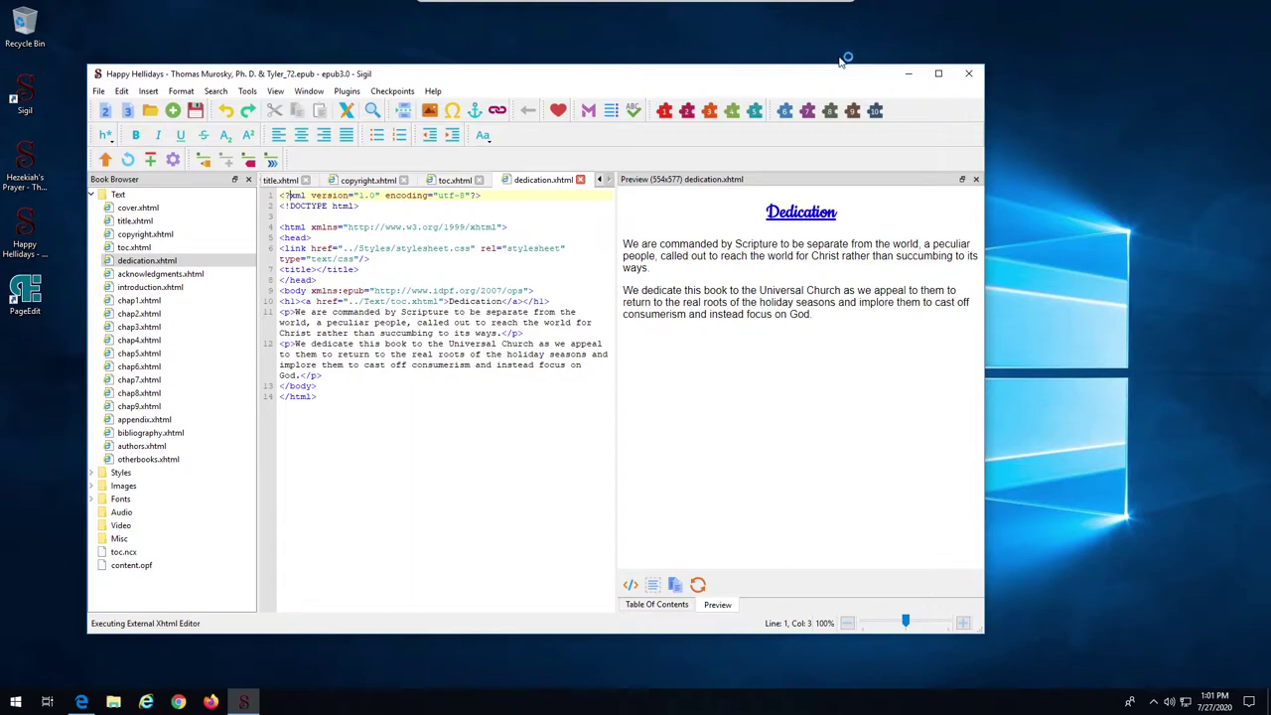
Add the paragraph 'Add any other text that I want...!!!' in PageEdit, save, and close Sigil
drag(704, 62, 939, 95)
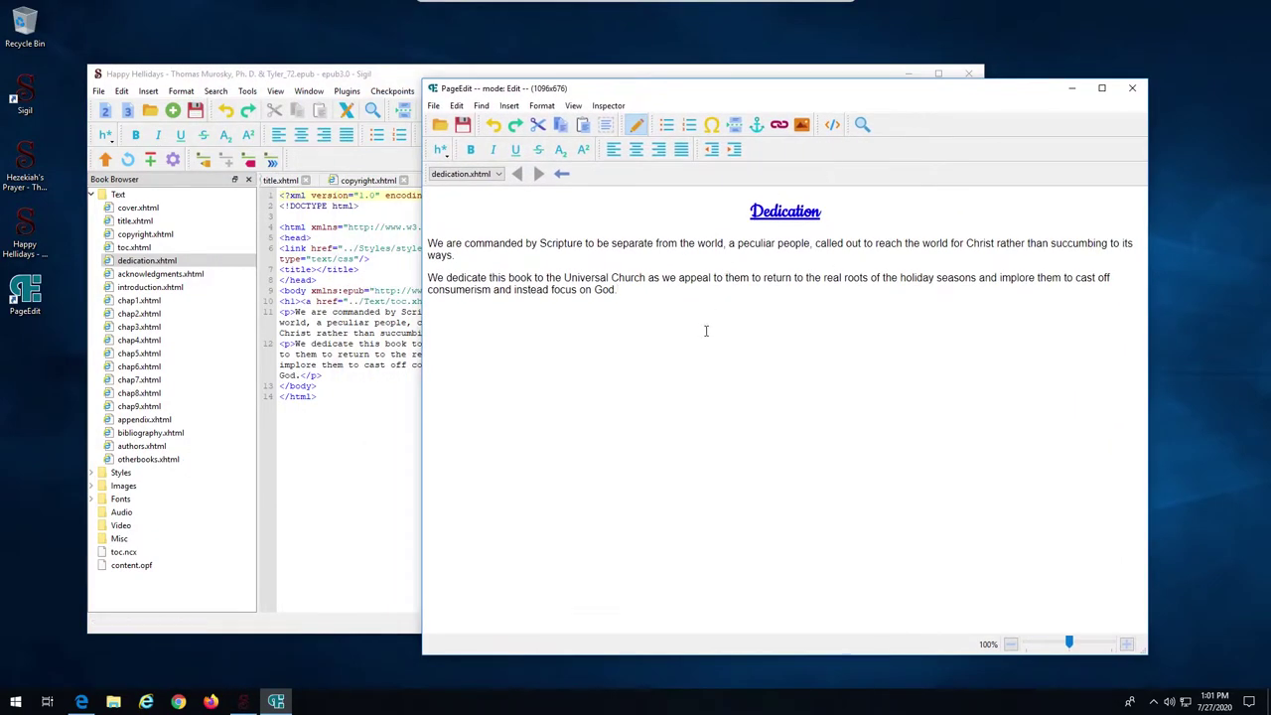
text(ddf)
text(any other text that I want...!!!)
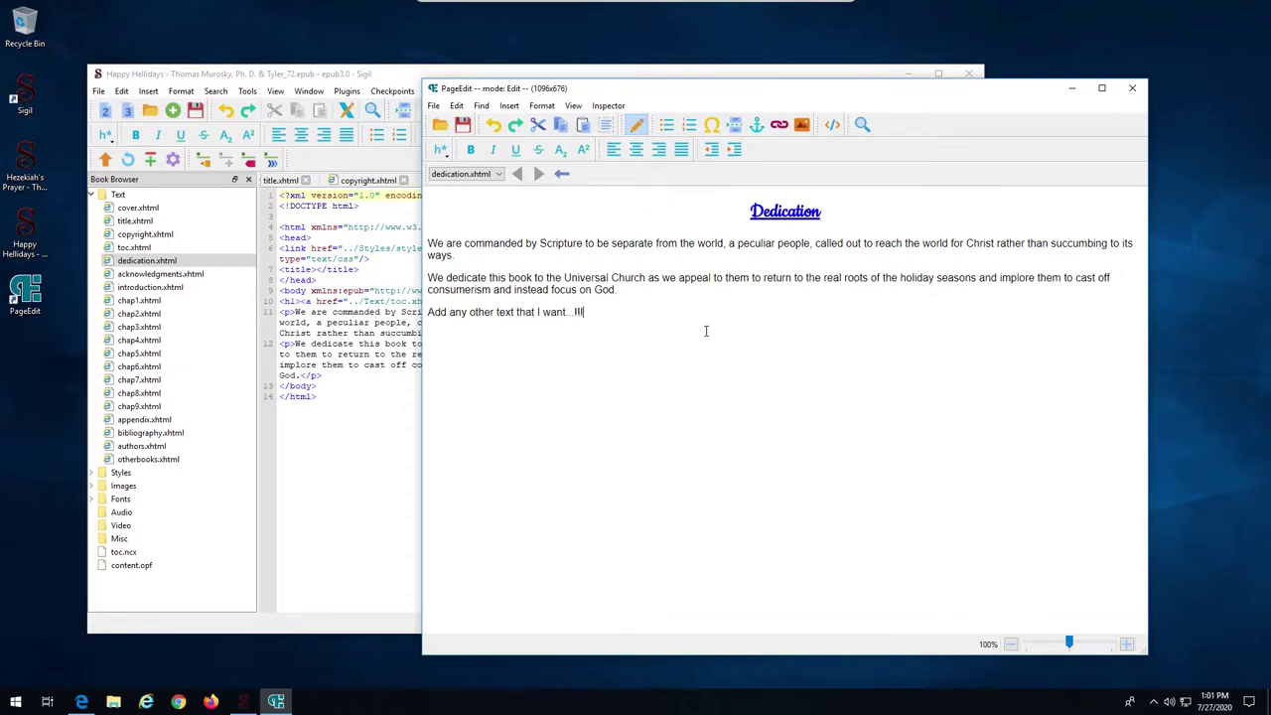
click(462, 126)
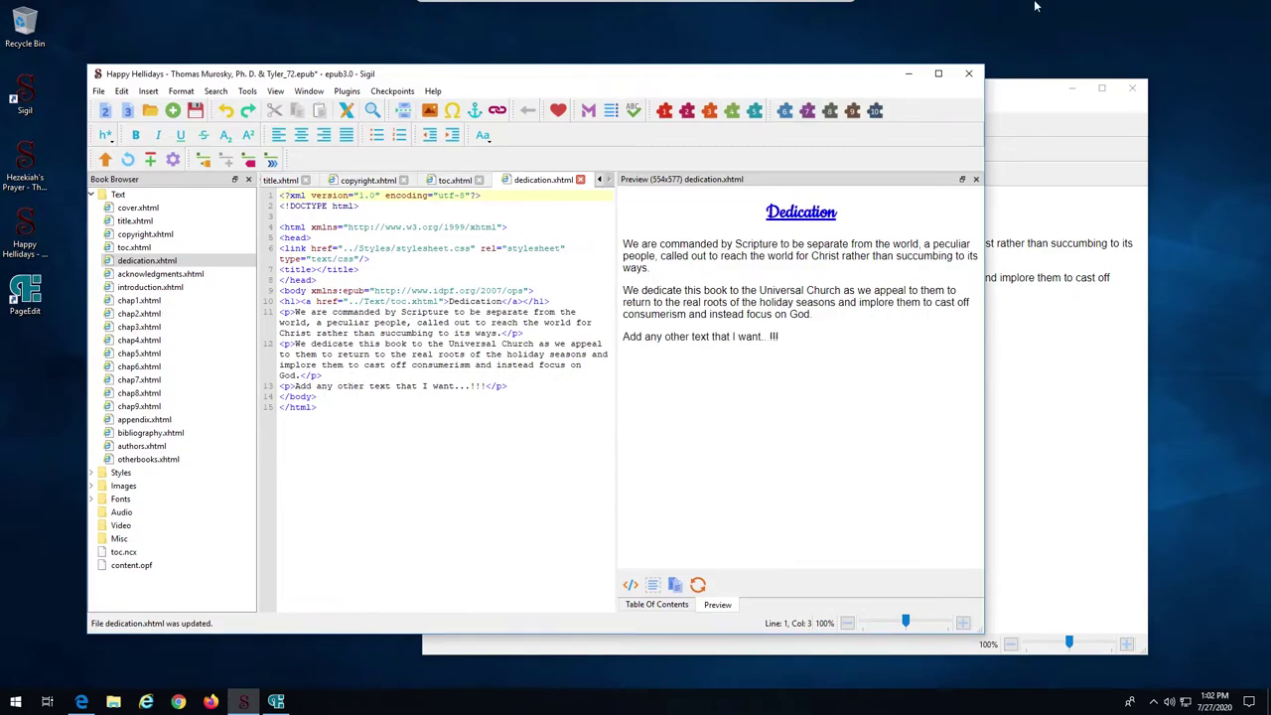
click(968, 73)
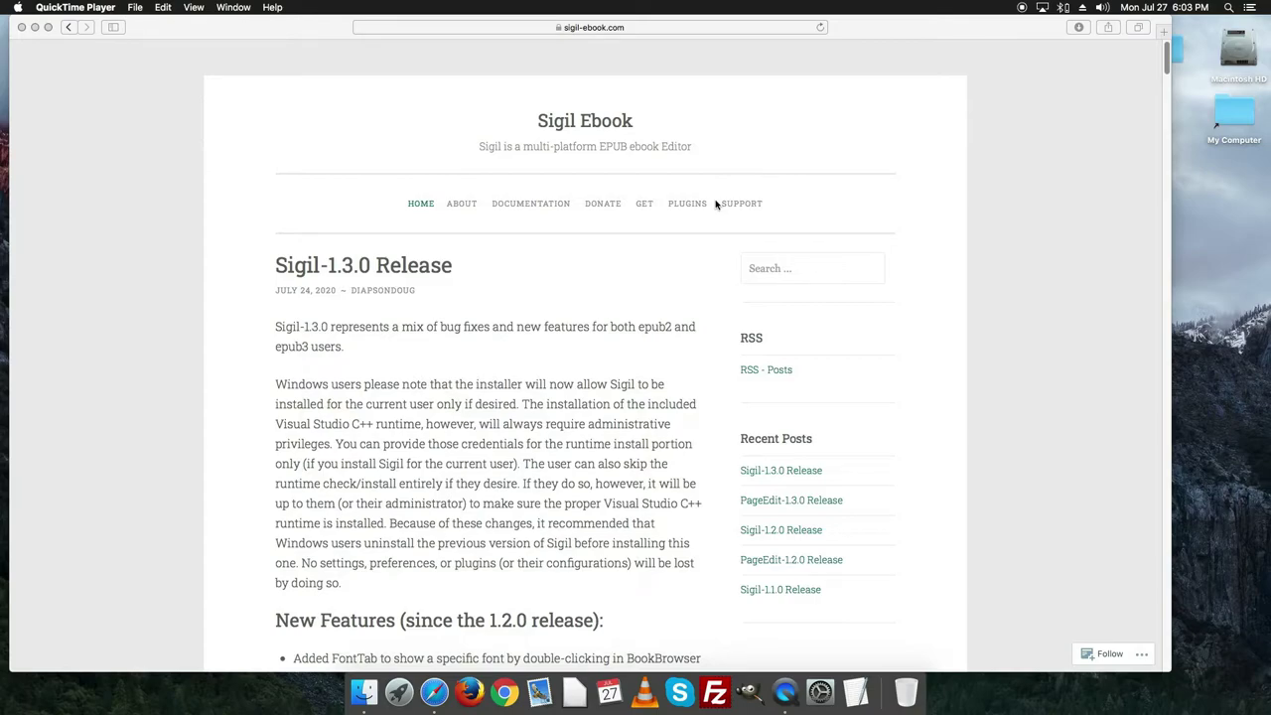
Scroll the Sigil-1.3.0 Release post in Safari down to the Sigil GitHub Release page link
scroll(714, 209, down, 10)
scroll(714, 213, down, 15)
scroll(712, 213, up, 20)
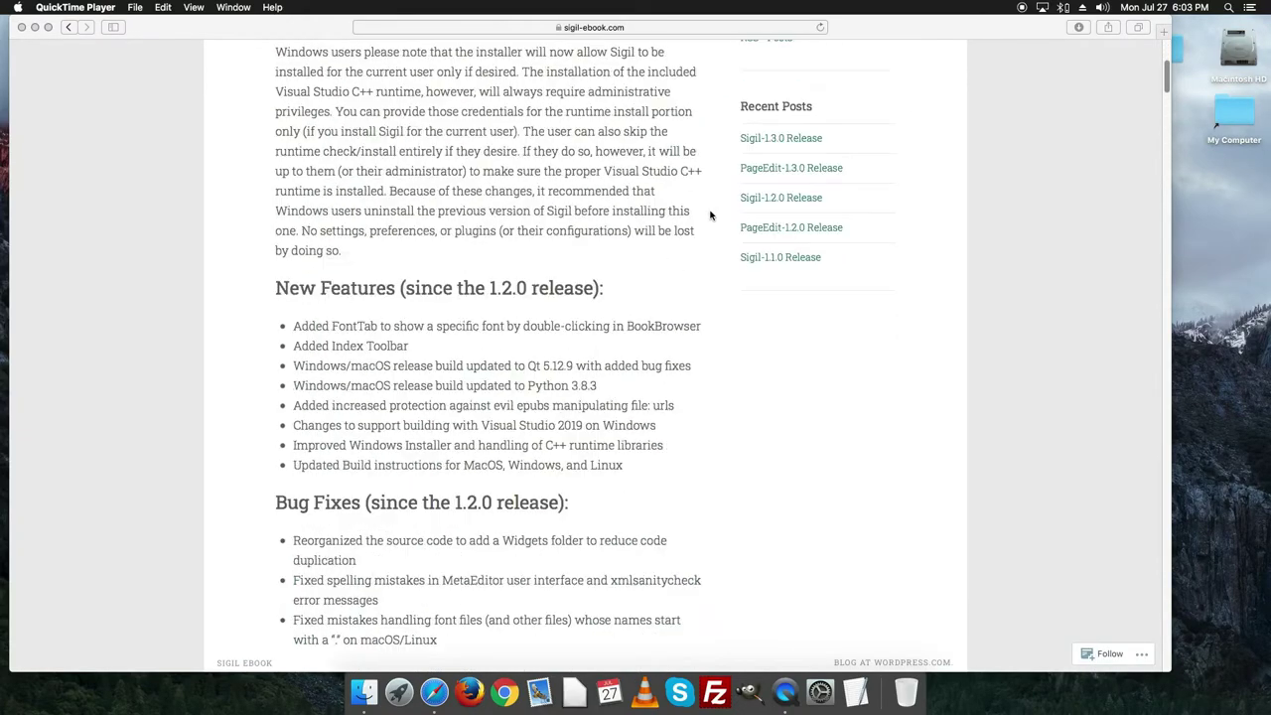
scroll(710, 214, up, 5)
scroll(710, 214, down, 6)
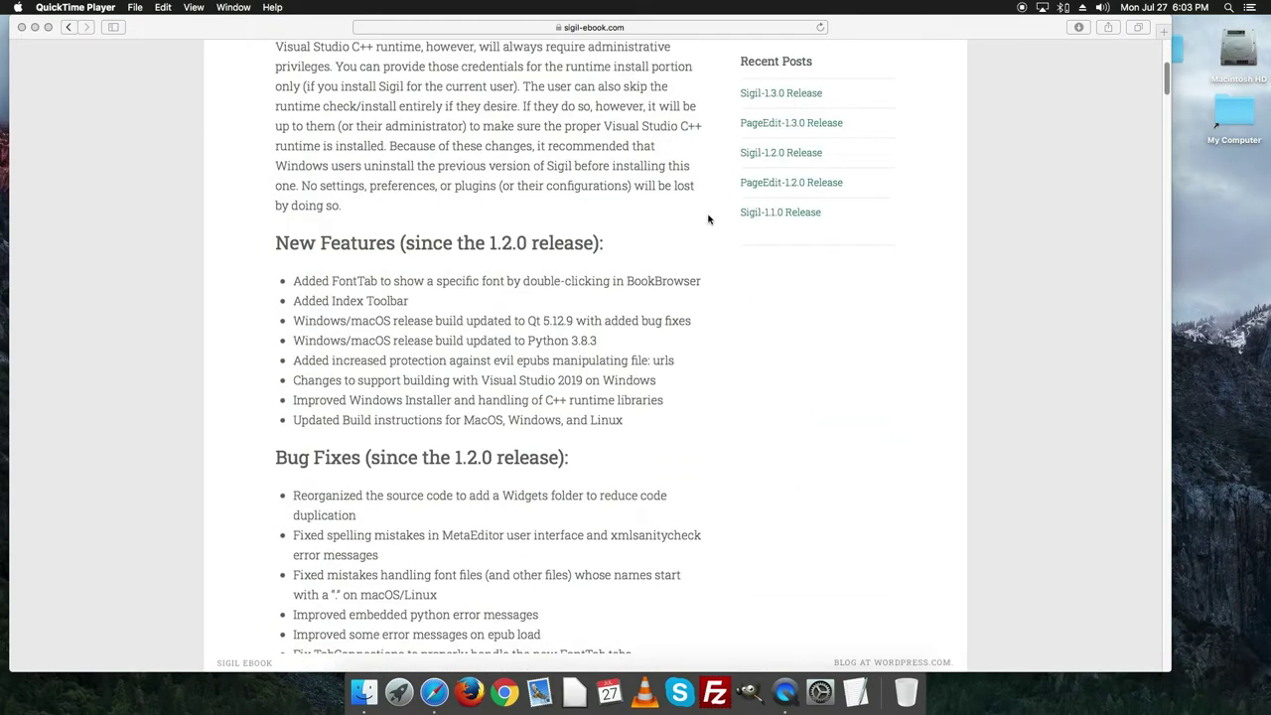
scroll(667, 269, down, 12)
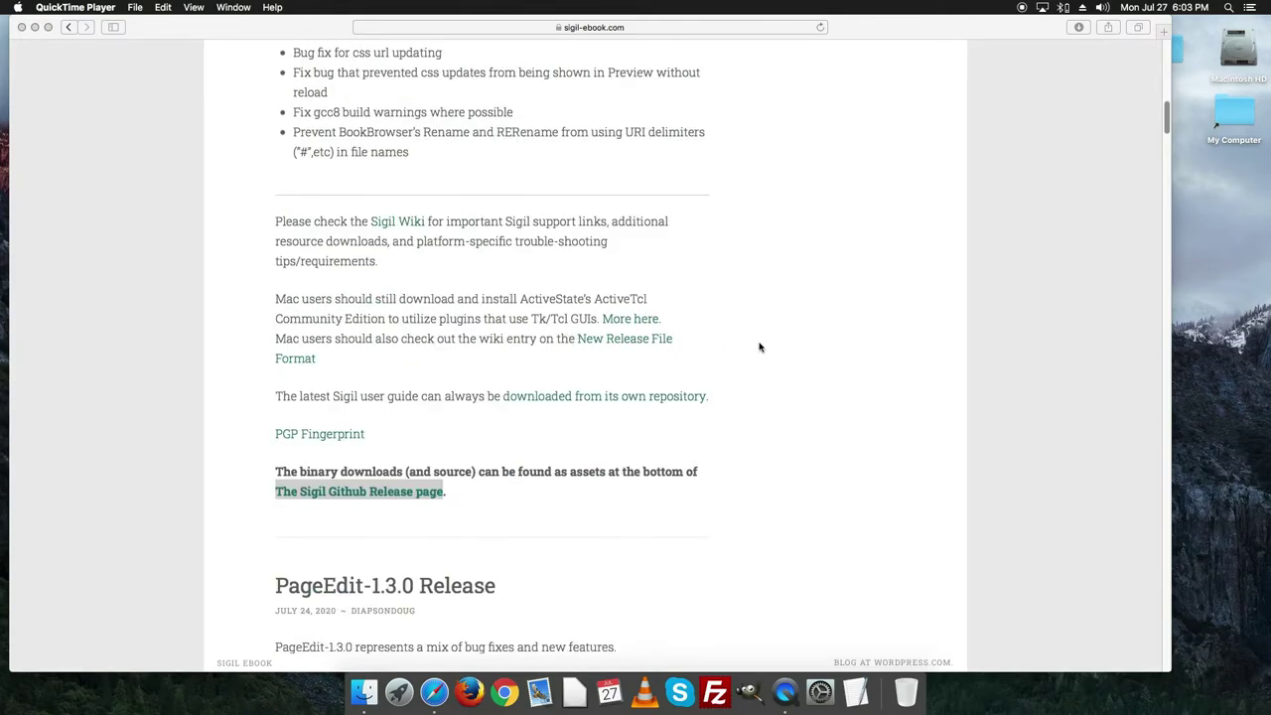
click(778, 384)
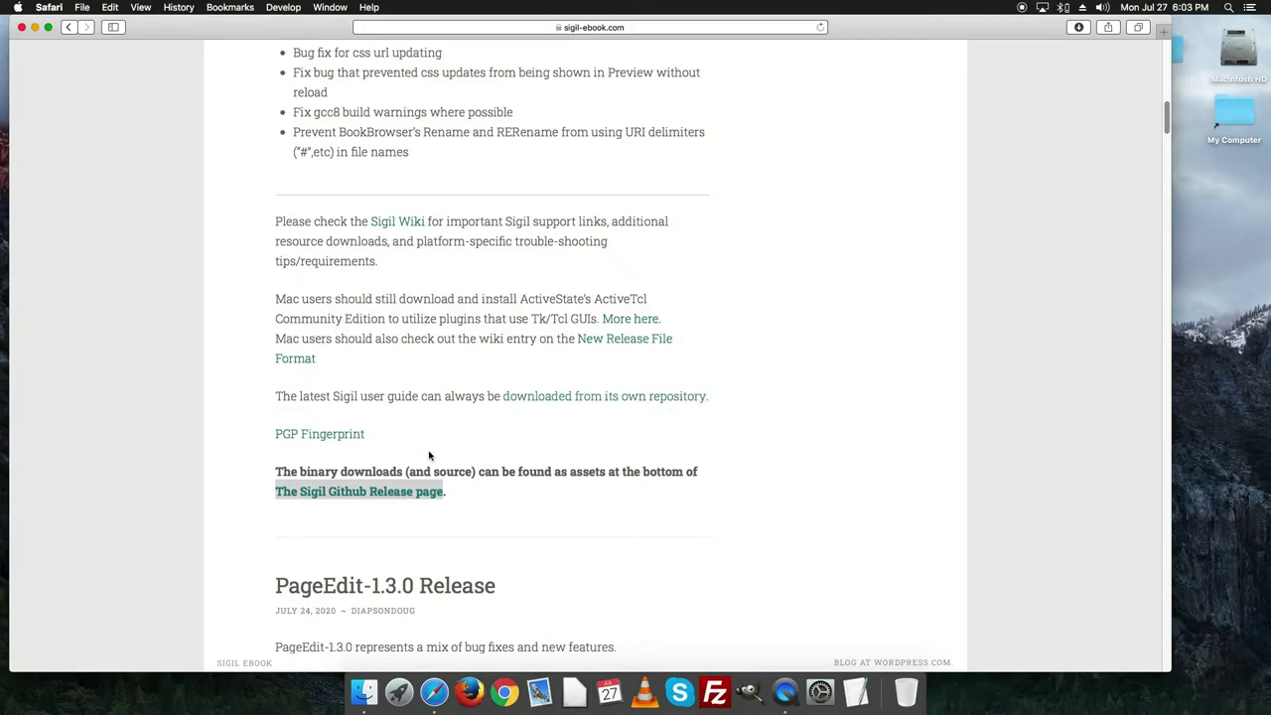
Open the Sigil and PageEdit GitHub release pages in new Safari tabs and view the Sigil-1.3.0 release
right_click(369, 495)
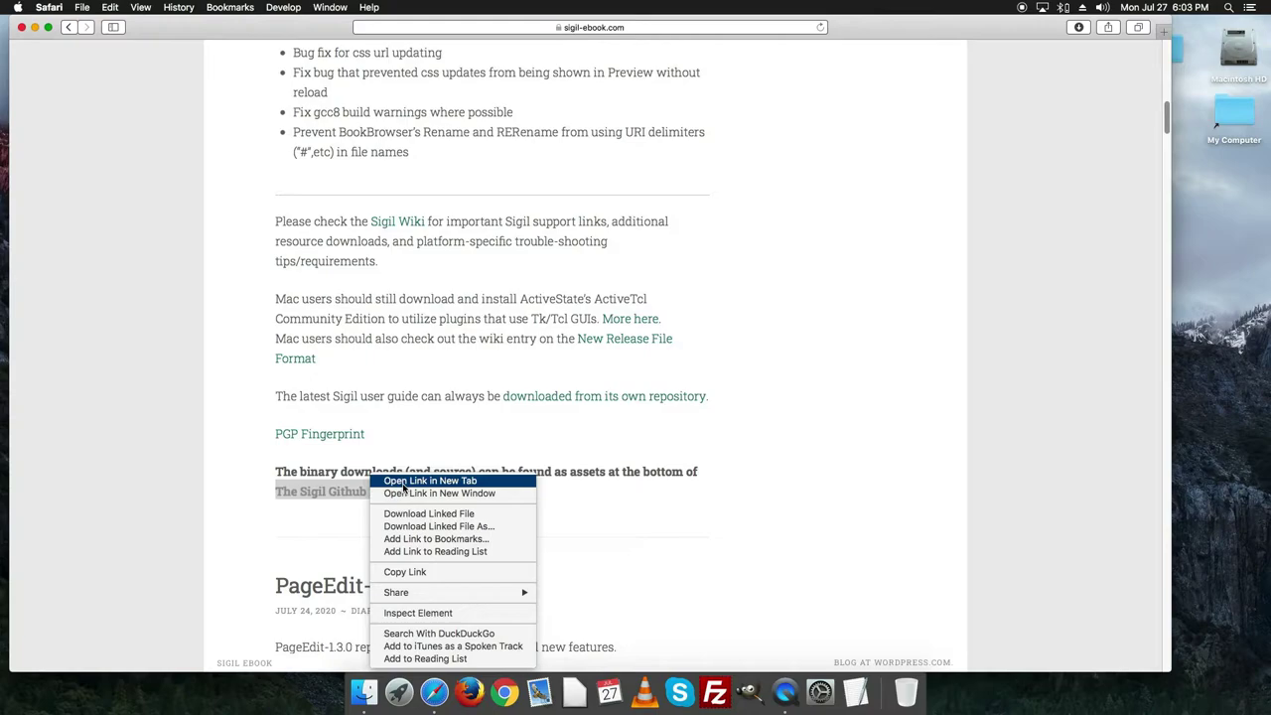
click(418, 482)
scroll(646, 455, down, 15)
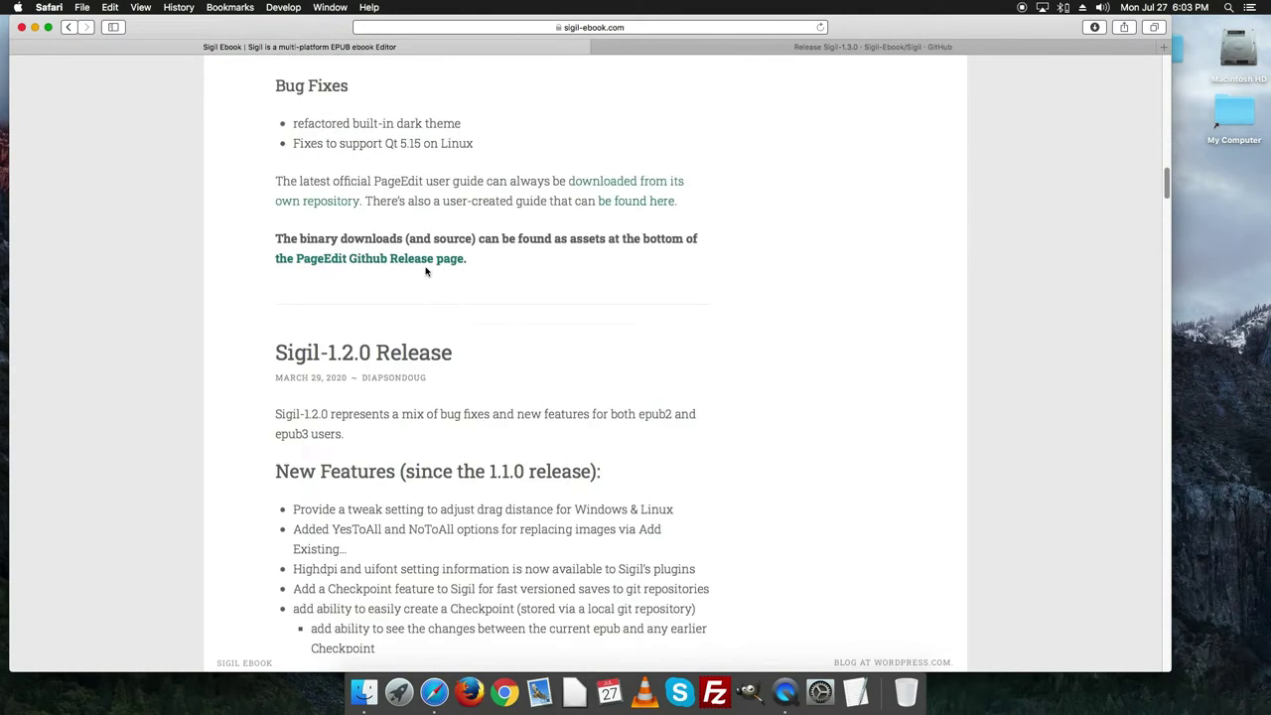
right_click(408, 258)
click(469, 262)
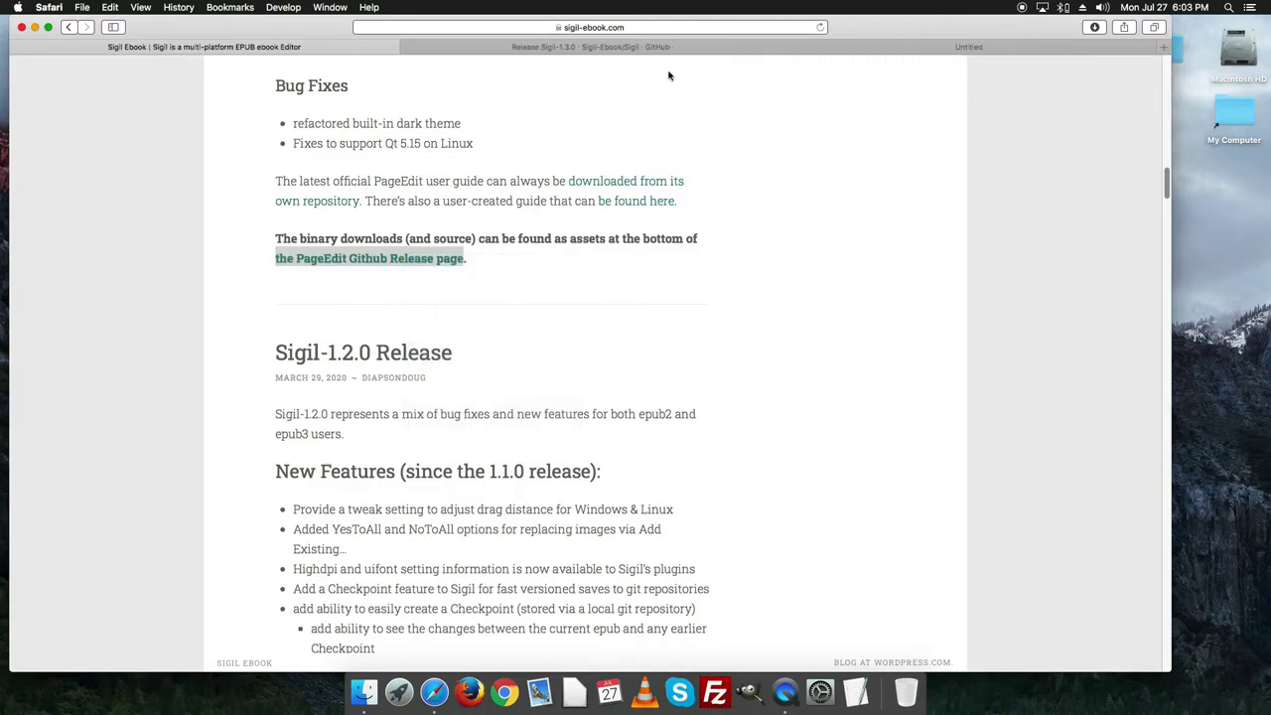
click(676, 52)
scroll(469, 238, down, 3)
scroll(469, 238, up, 3)
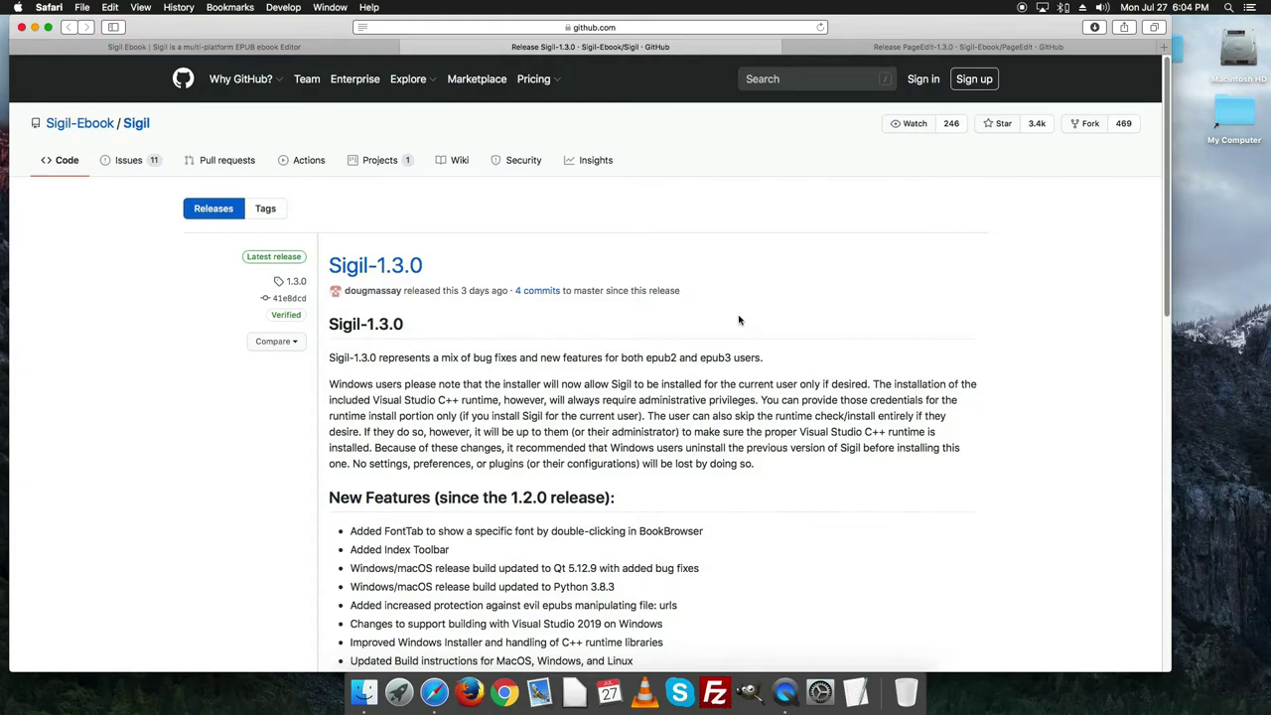
Download Sigil.app-1.3.0-Mac.txz from the Sigil-1.3.0 release assets
scroll(728, 318, down, 3)
scroll(727, 317, down, 10)
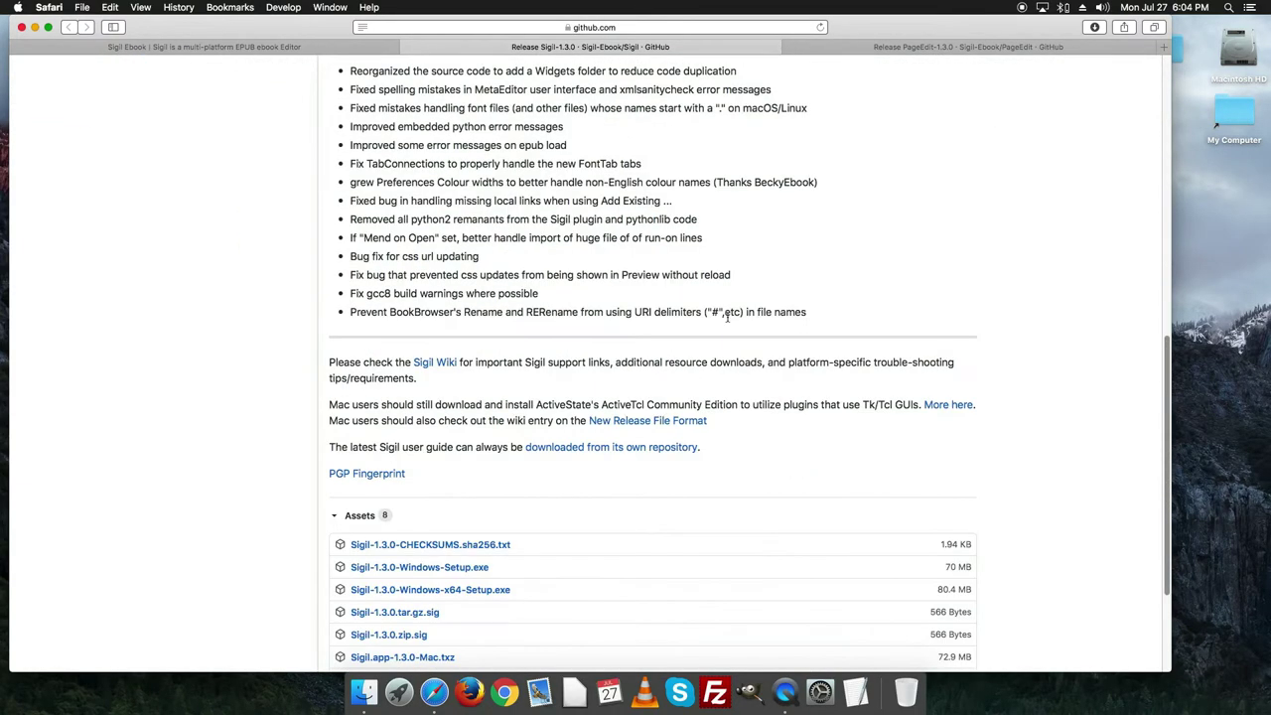
scroll(624, 382, down, 4)
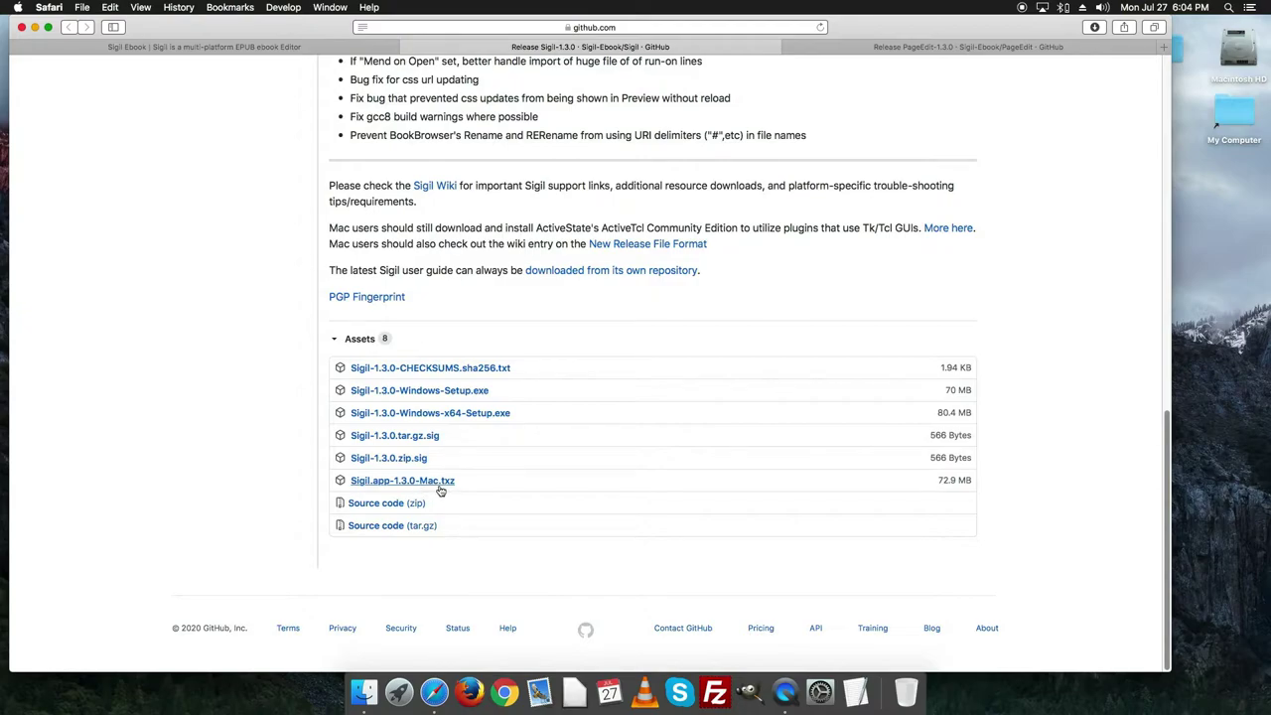
click(446, 485)
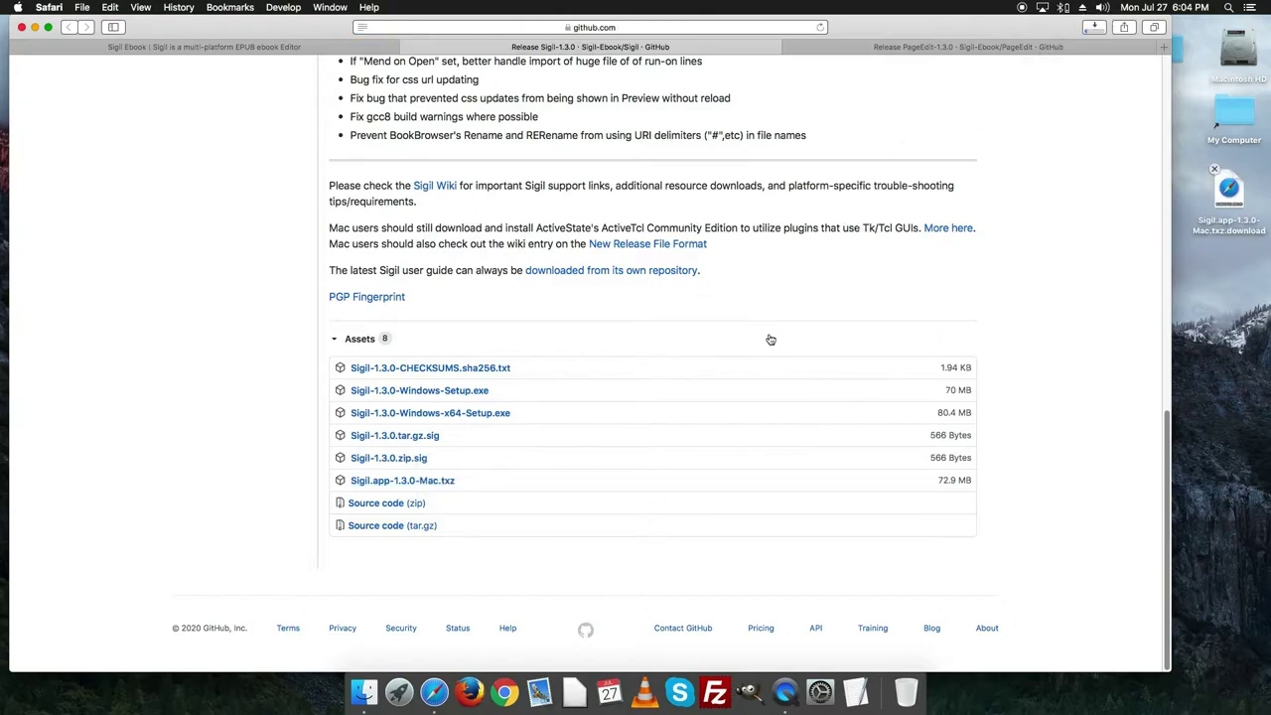
Download PageEdit.app-1.3.0-Mac.txz from the PageEdit-1.3.0 release and check both downloads
click(874, 47)
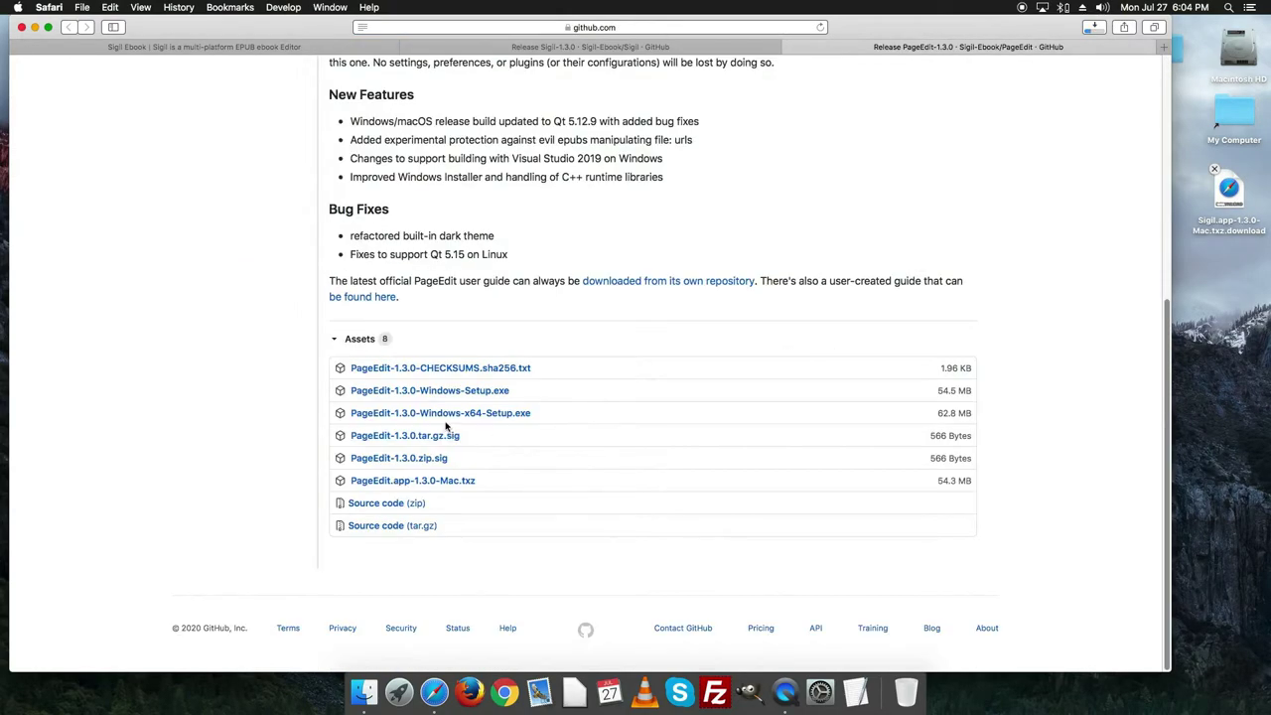
click(429, 483)
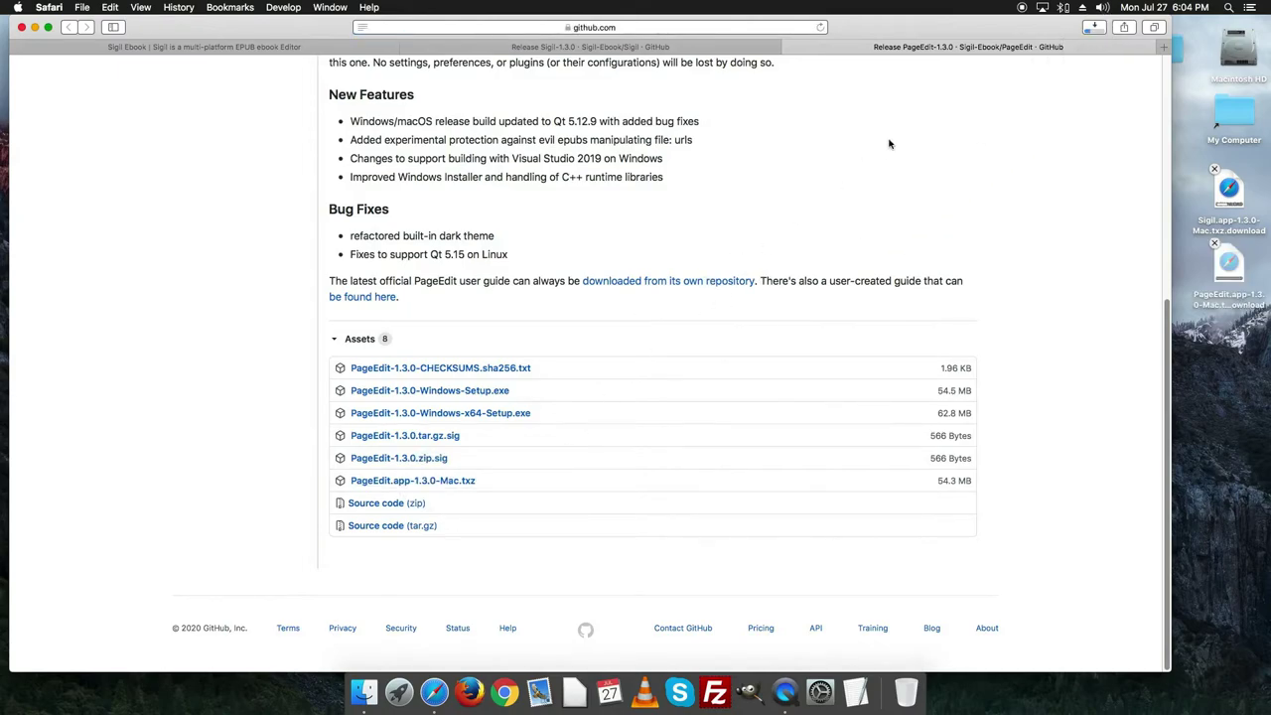
click(1092, 29)
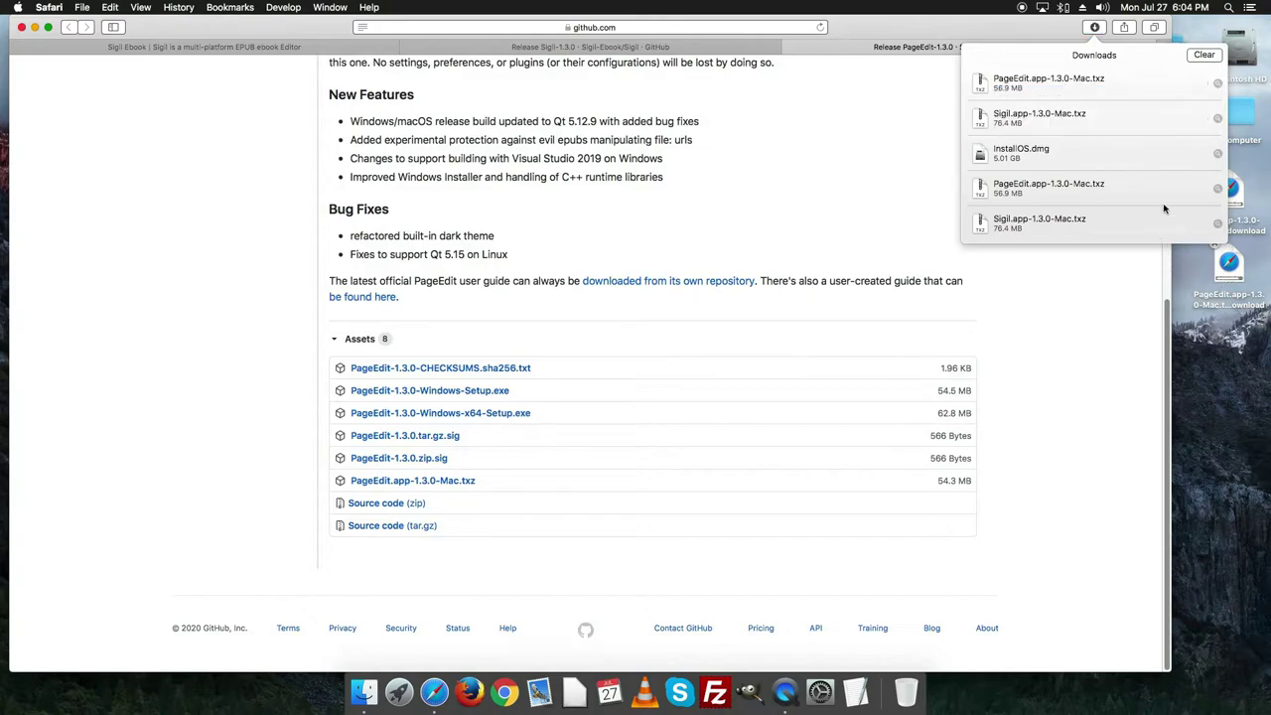
drag(978, 25, 974, 25)
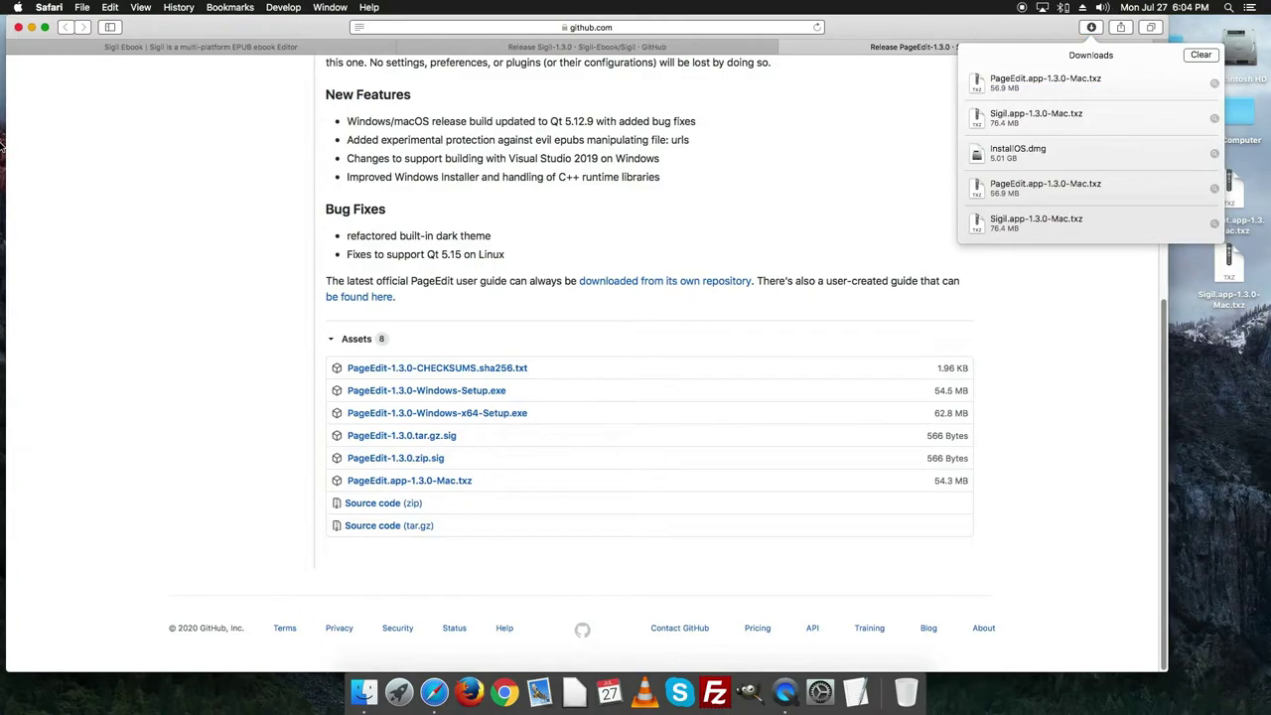
Minimize Safari, place the PageEdit and Sigil .txz archives mid-desktop, and open Launchpad
click(31, 27)
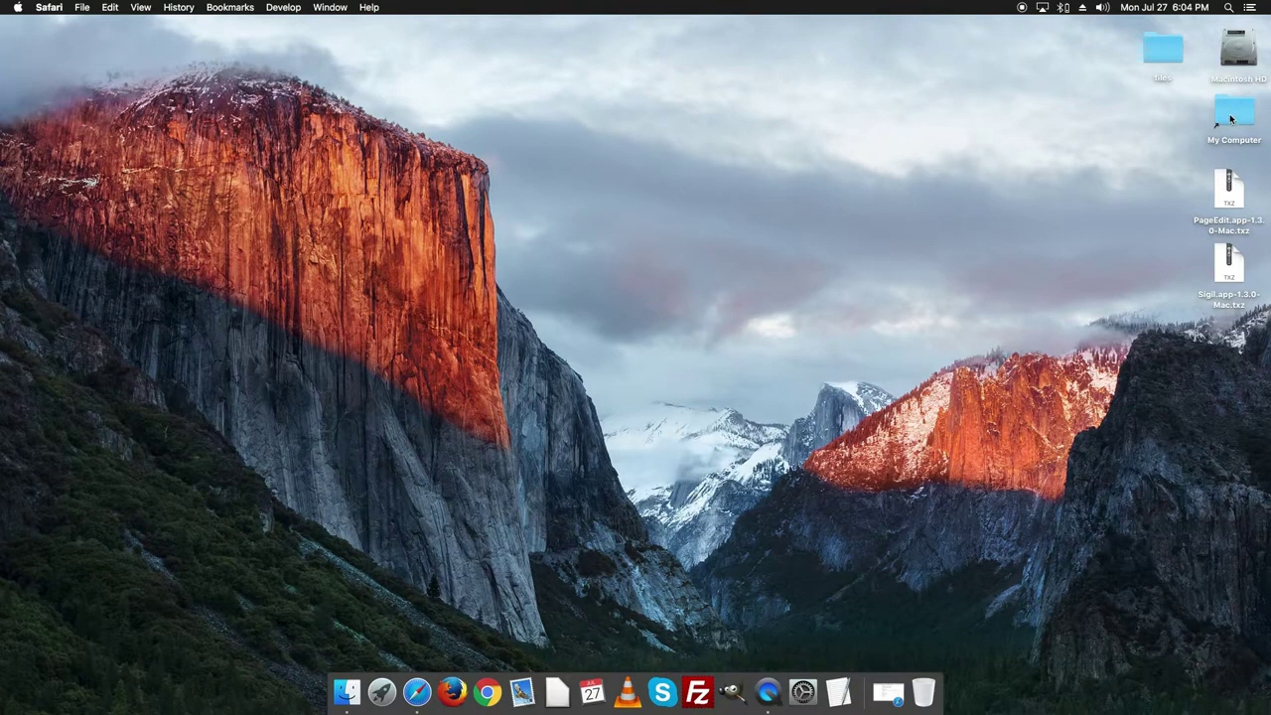
drag(1228, 189, 446, 323)
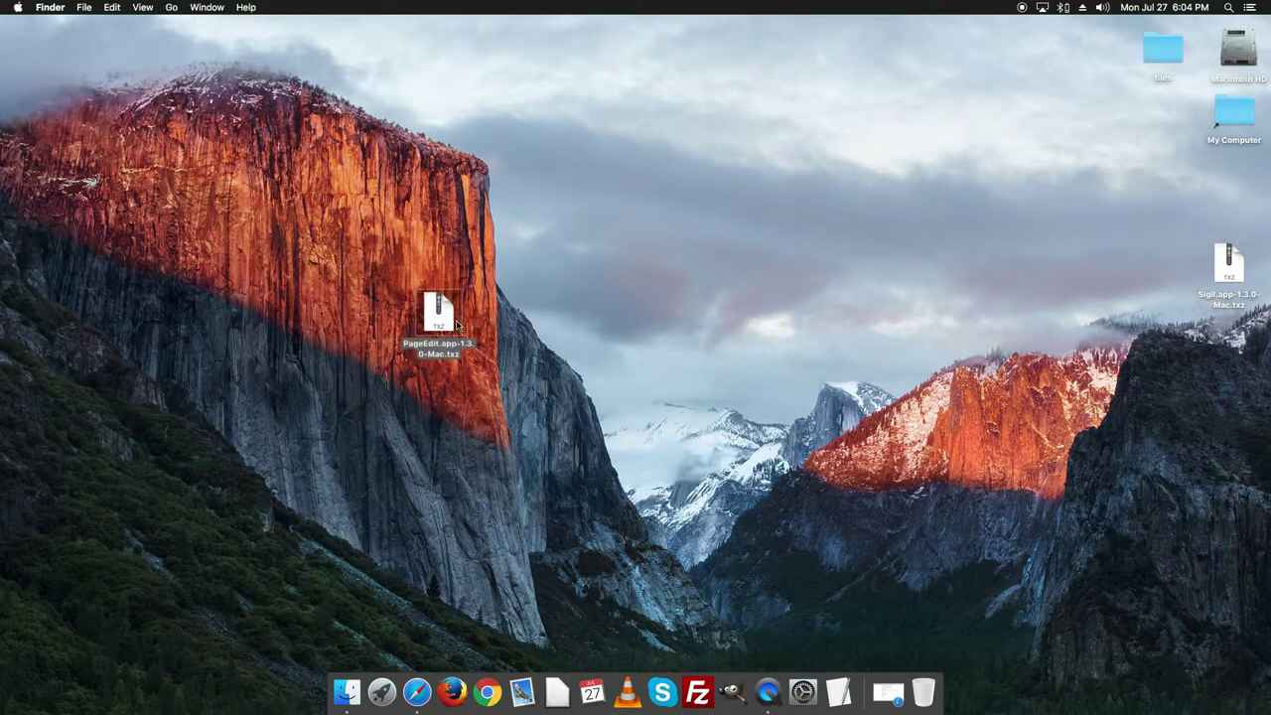
drag(1227, 290, 470, 432)
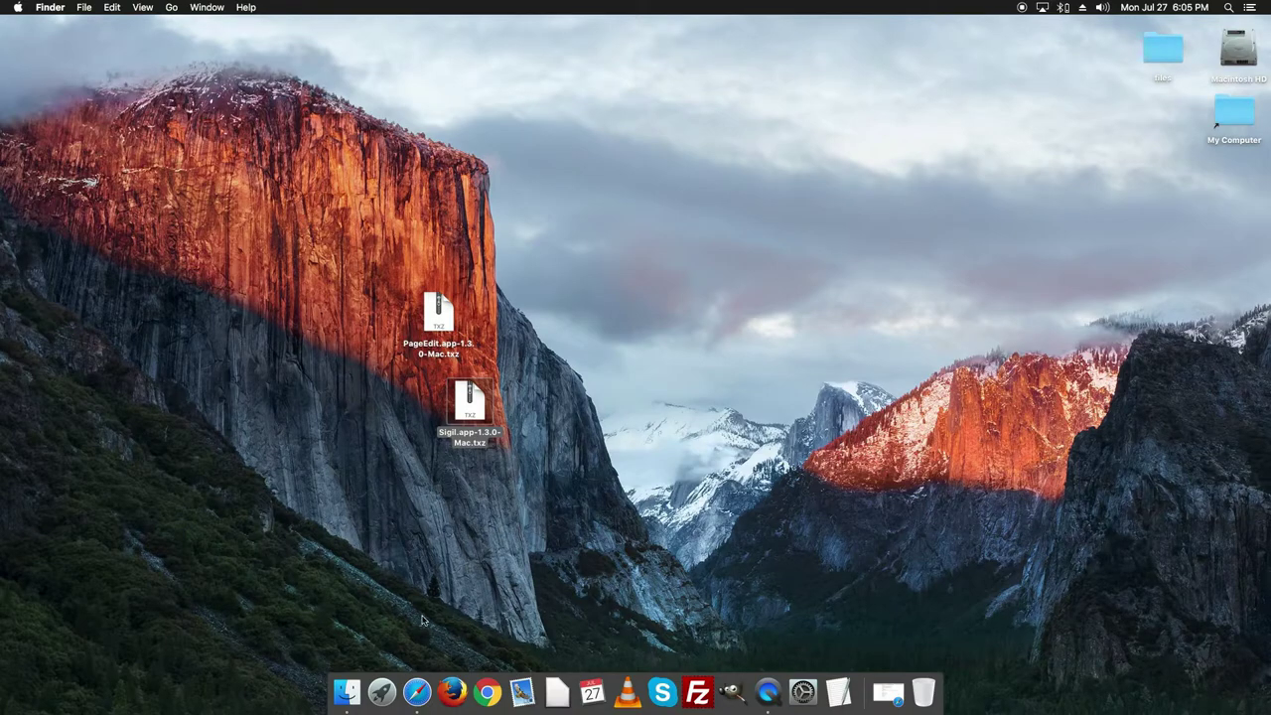
click(381, 692)
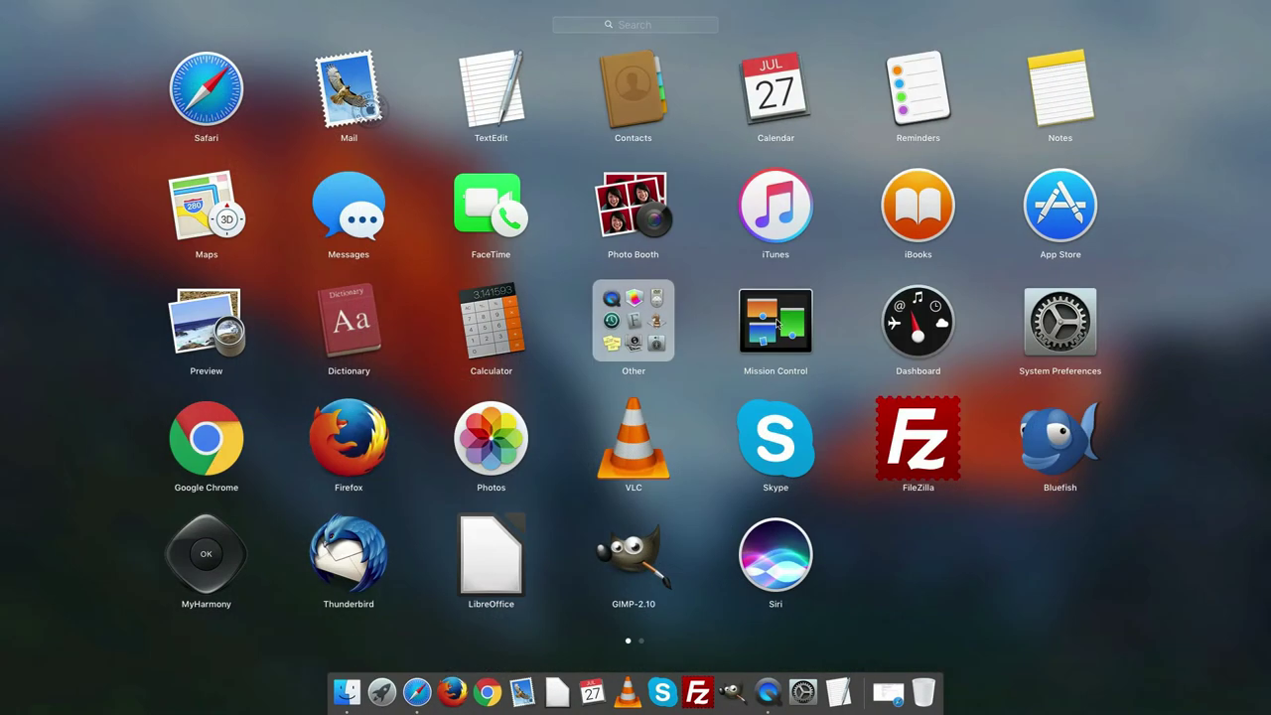
Launch Terminal from Launchpad's Other folder and shift its window right
click(653, 322)
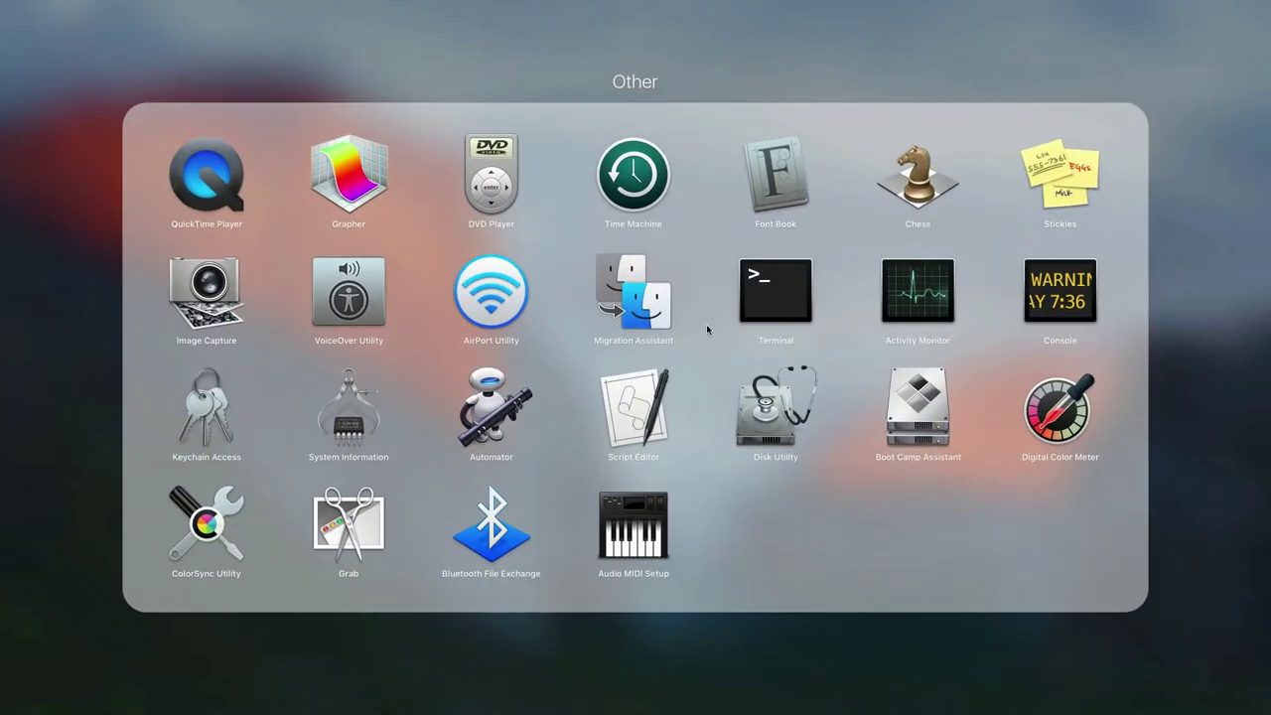
click(755, 316)
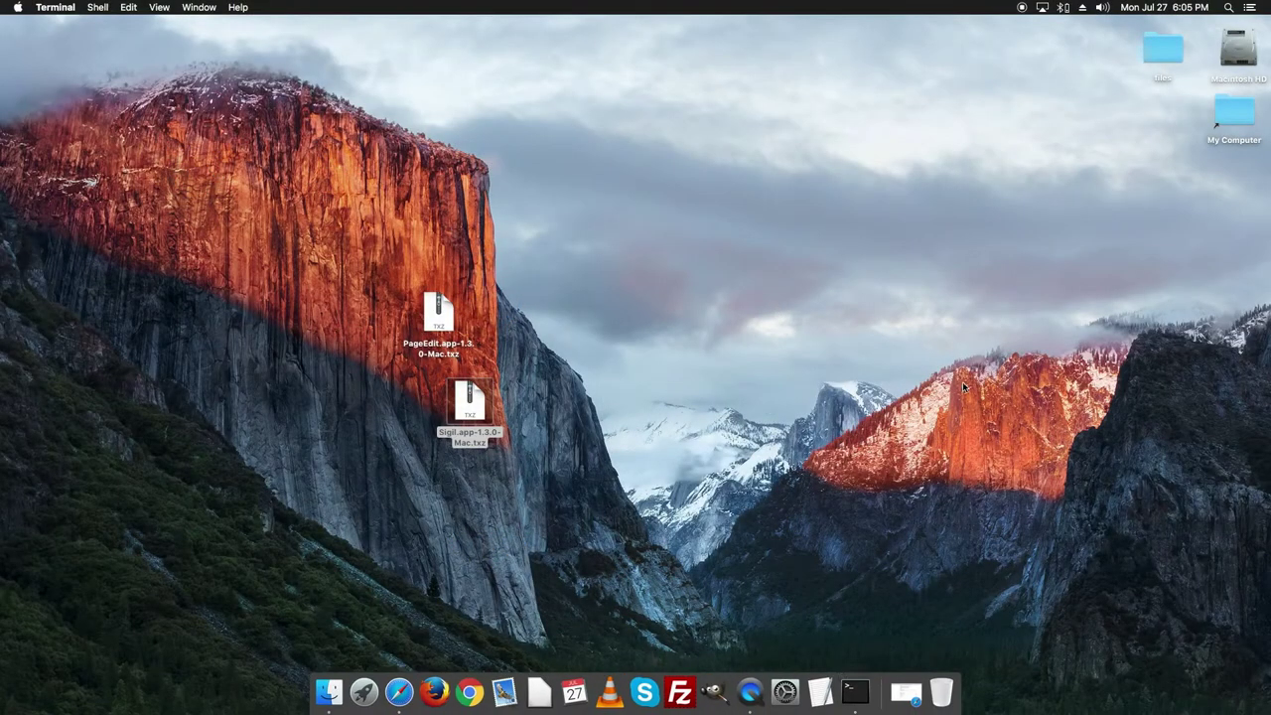
drag(362, 119, 786, 284)
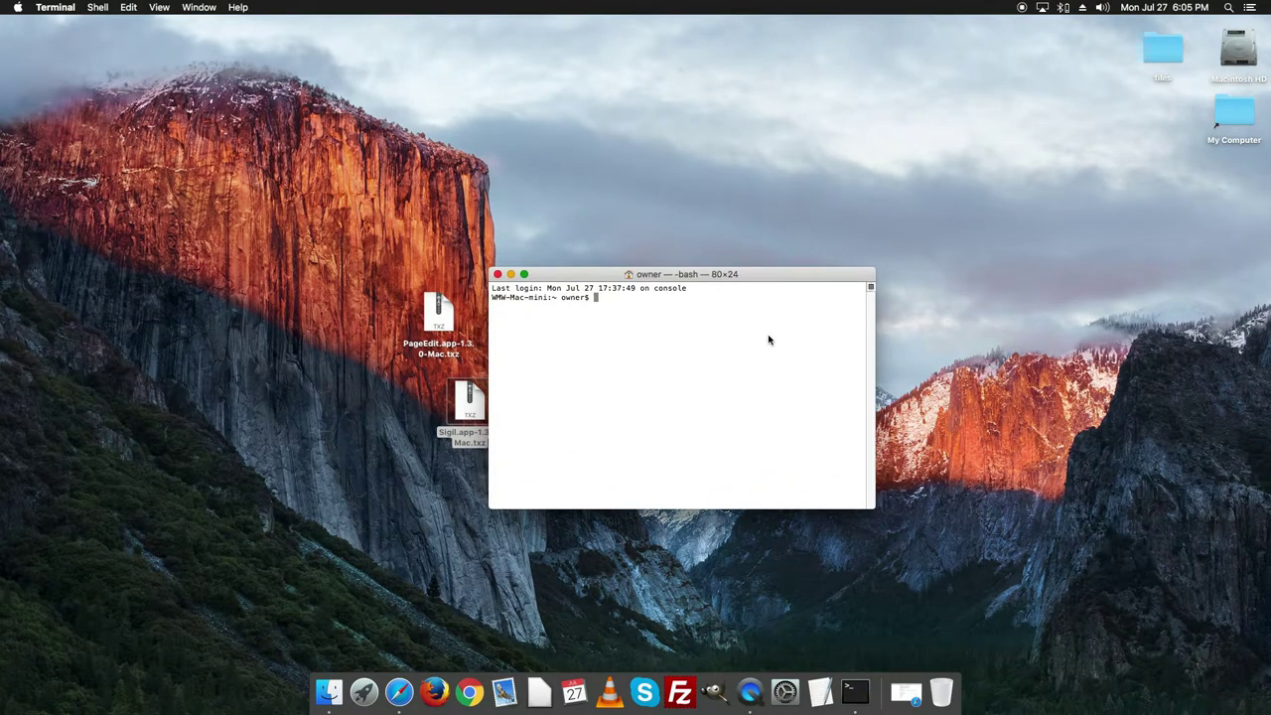
Change into the Desktop folder with cd Desktop, list it with ls, and begin typing tar -xvz
text(cd Desktop)
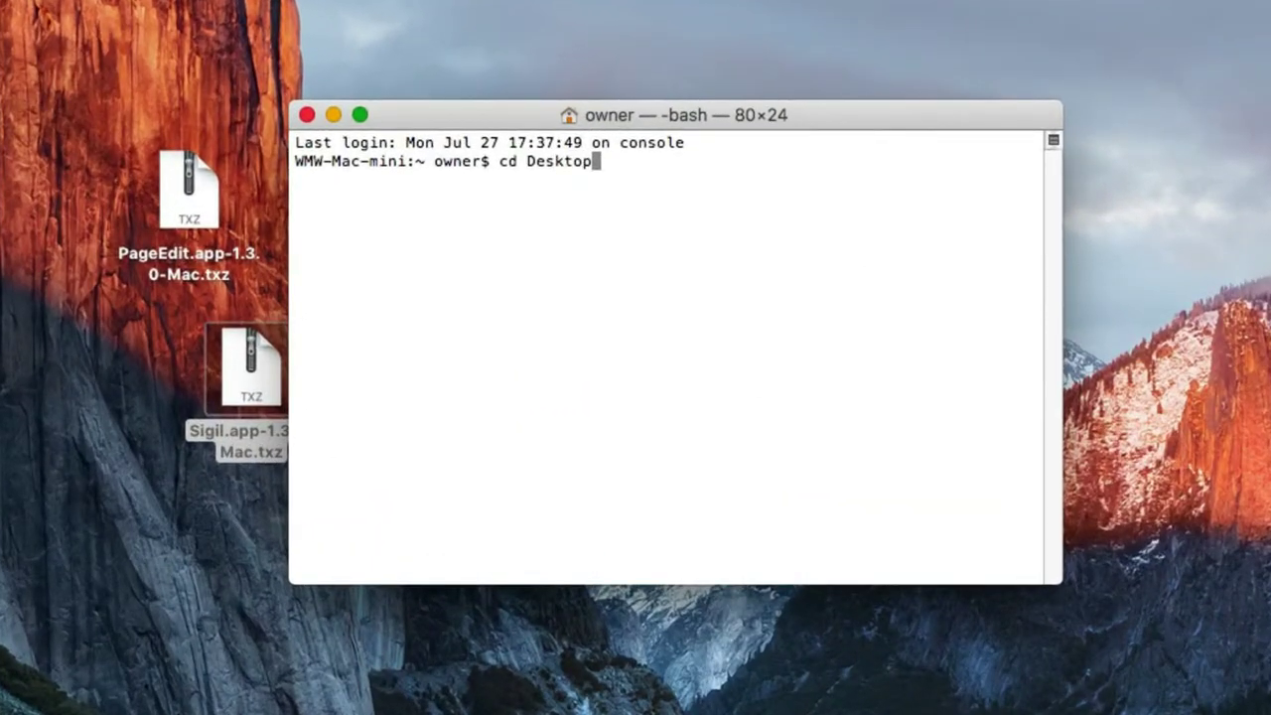
key(Return)
text(ls)
key(Return)
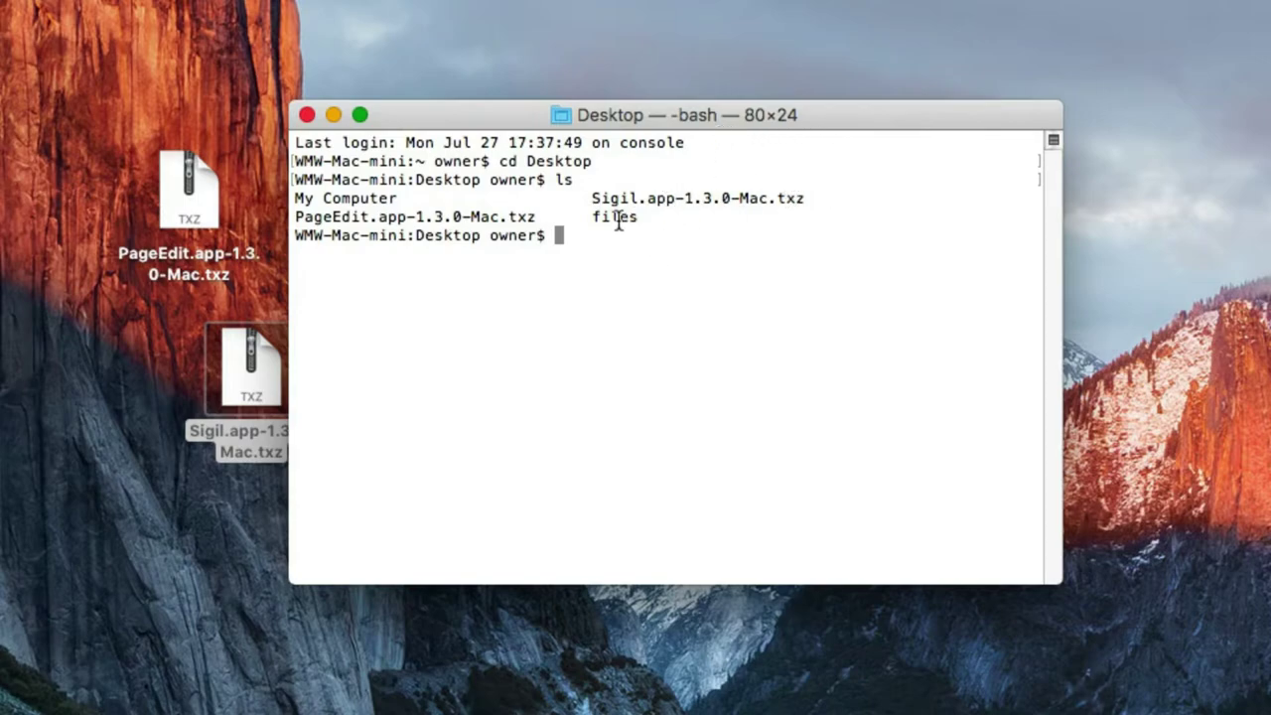
text(tar -xvz)
Extract Sigil.app-1.3.0-Mac.txz with tar -xvzf
text(f S)
key(Tab)
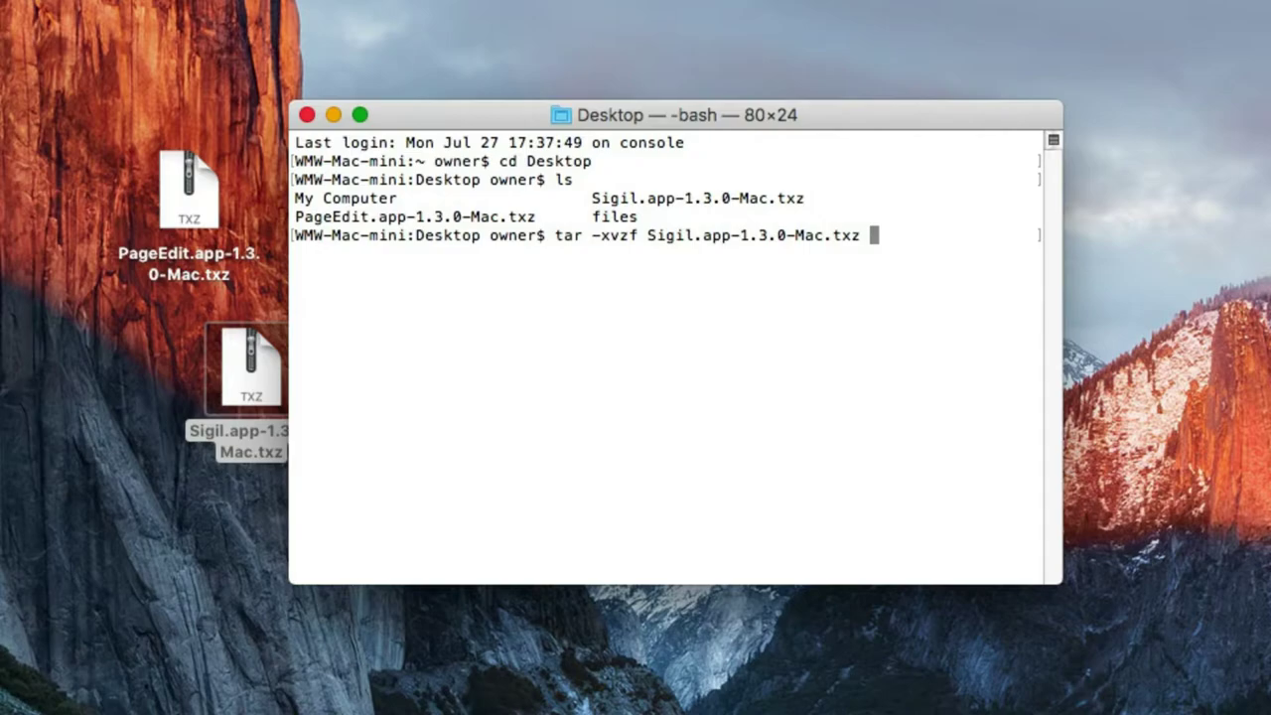
key(Return)
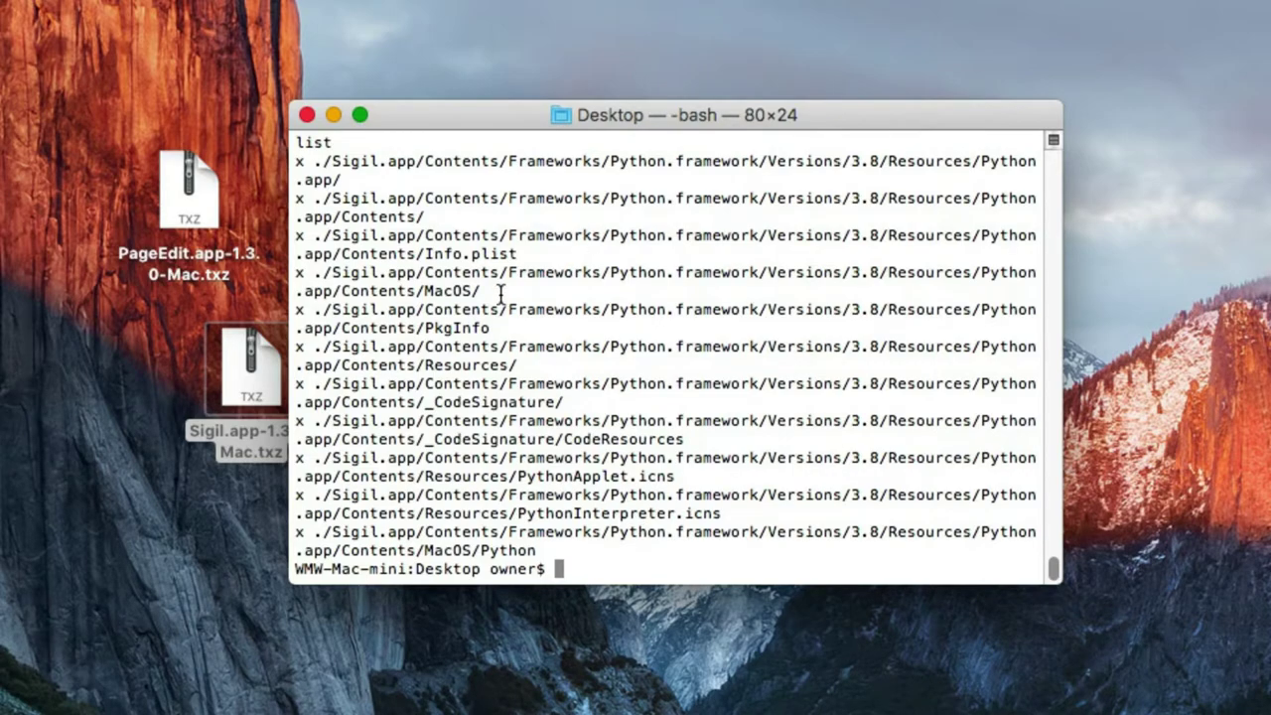
Rerun the extract command on PageEdit.app-1.3.0-Mac.txz
key(Up)
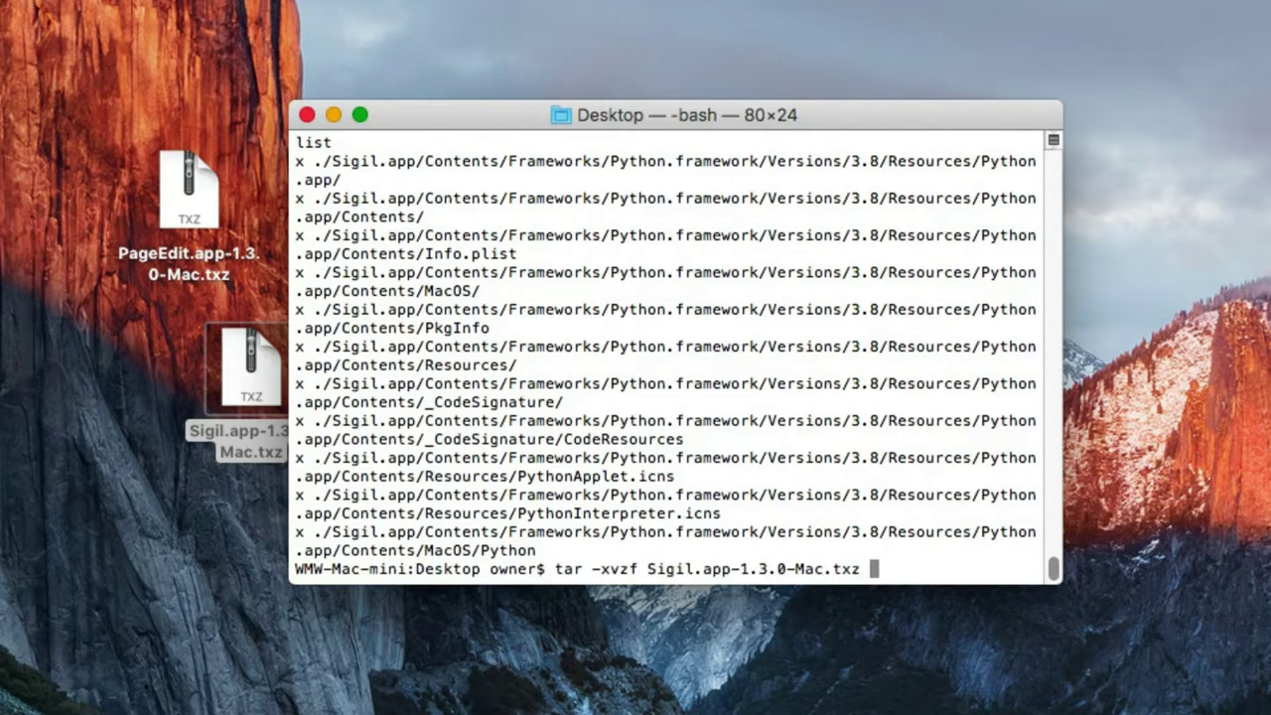
key(BackSpace)
key(BackSpace)
key(BackSpace)
key(BackSpace)
key(BackSpace)
key(BackSpace)
key(BackSpace)
key(BackSpace)
key(BackSpace)
key(BackSpace)
key(BackSpace)
key(BackSpace)
key(BackSpace)
key(BackSpace)
key(BackSpace)
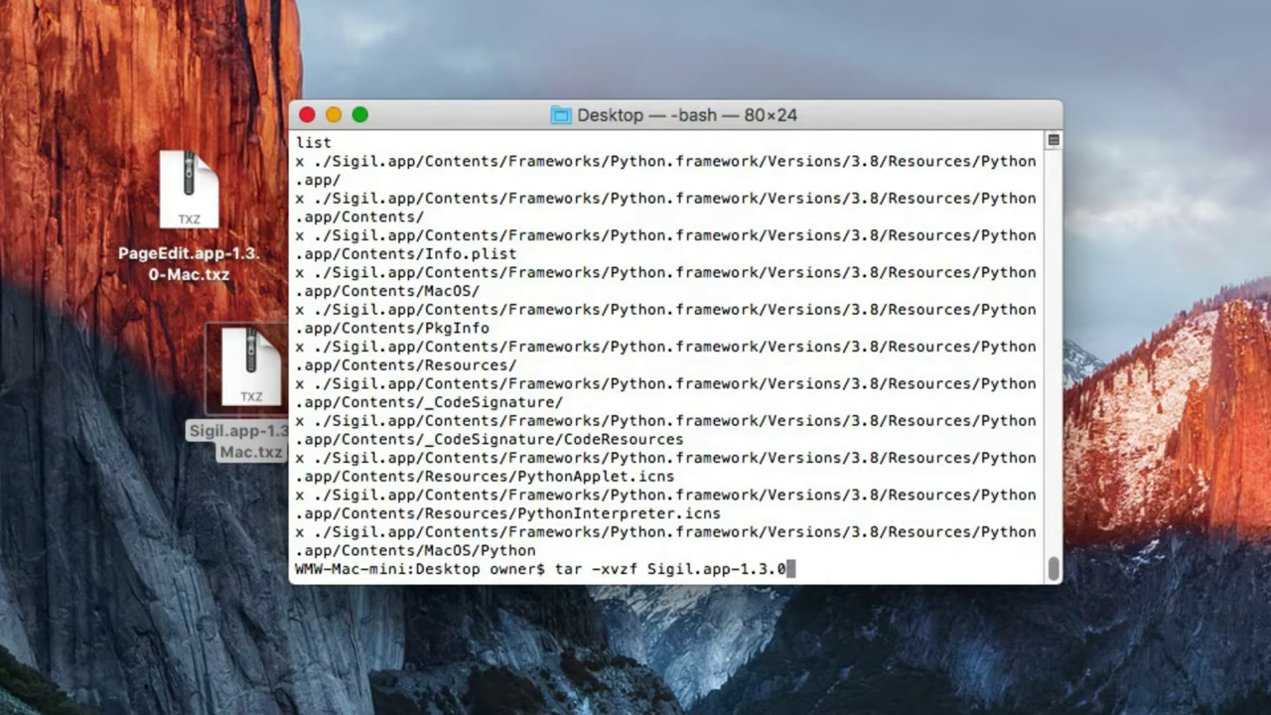
key(BackSpace)
key(BackSpace)
key(BackSpace)
key(BackSpace)
key(BackSpace)
key(BackSpace)
key(BackSpace)
key(BackSpace)
key(BackSpace)
text(Pag)
key(Tab)
key(Return)
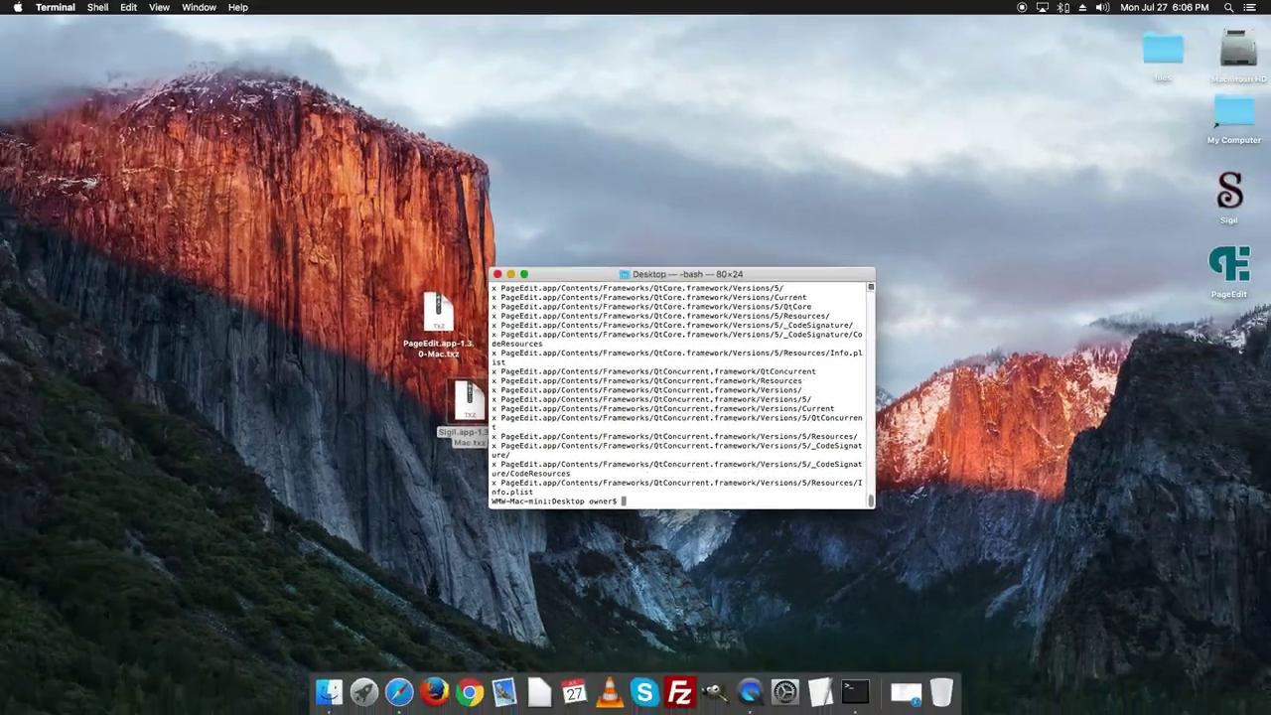
Close Terminal, launch the extracted Sigil app allowing it past Gatekeeper, then close its window
click(499, 275)
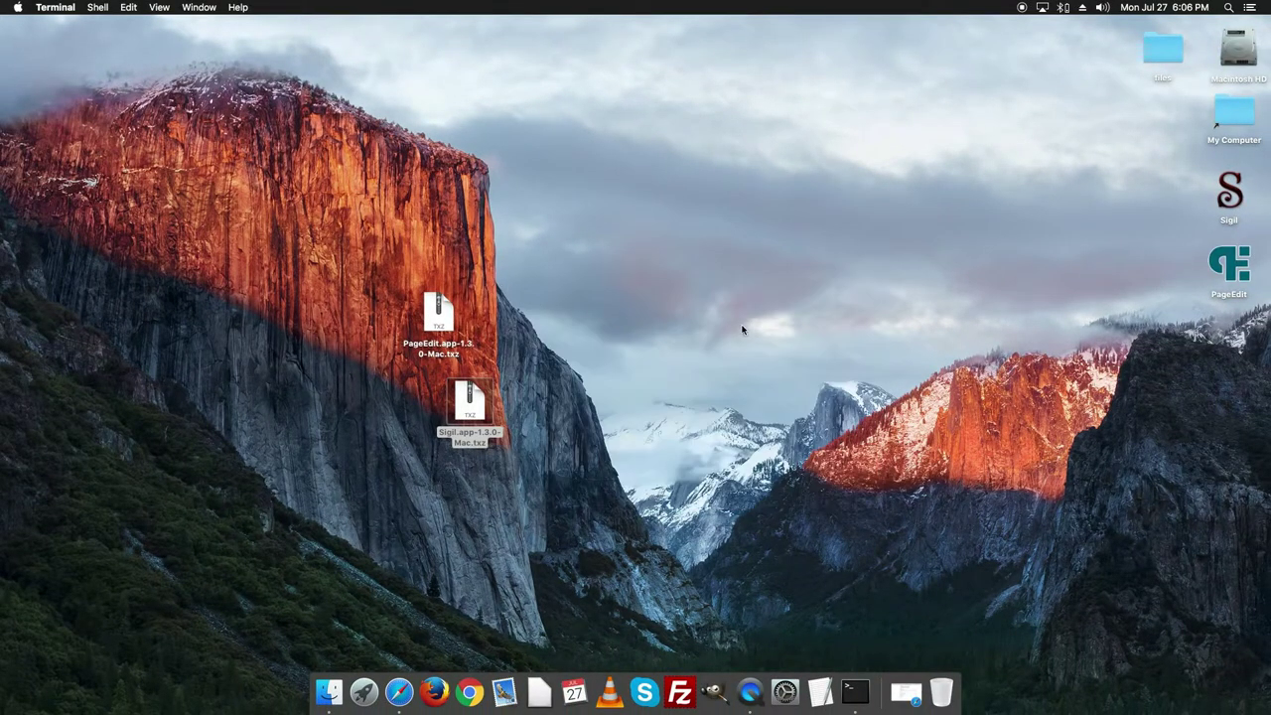
click(1231, 192)
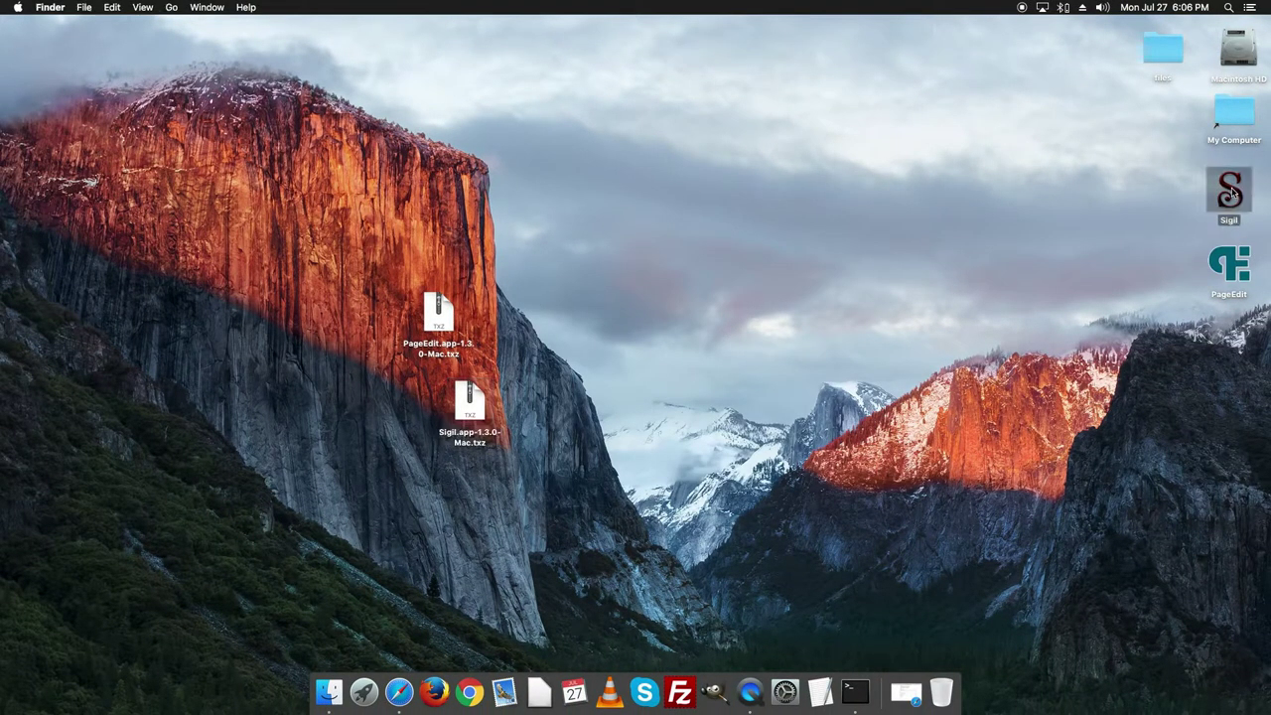
double_click(1231, 192)
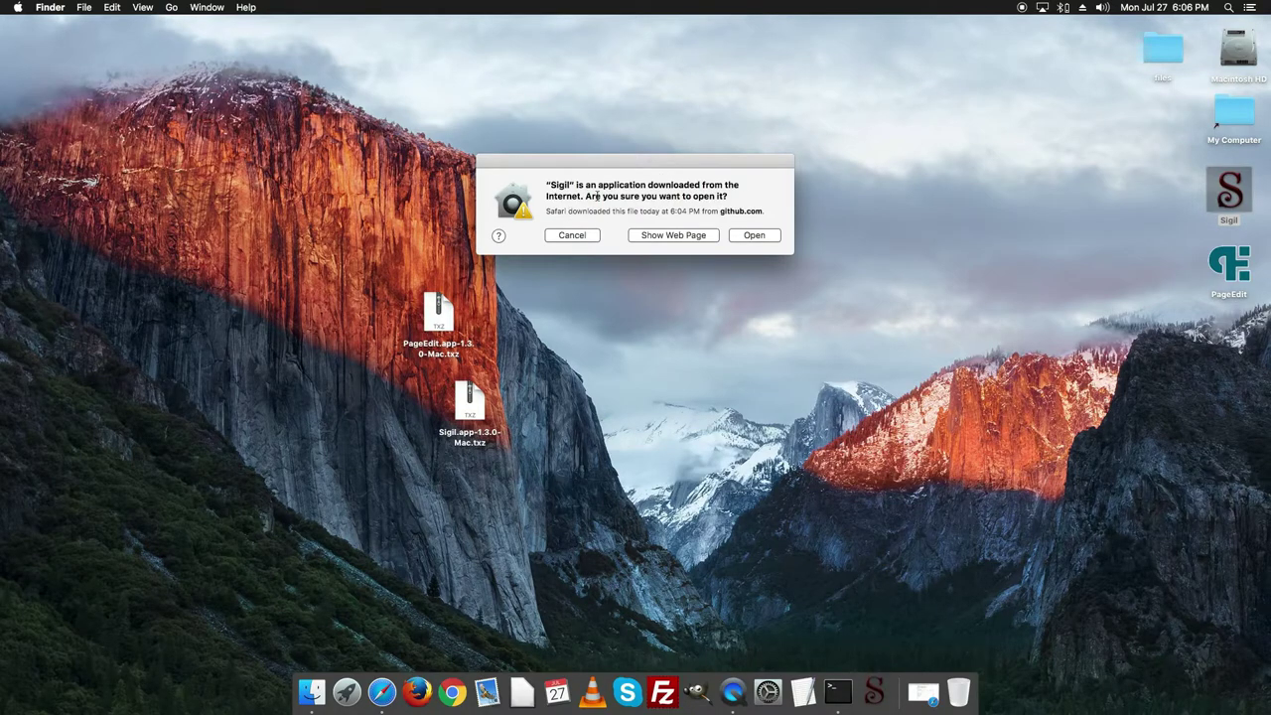
click(757, 233)
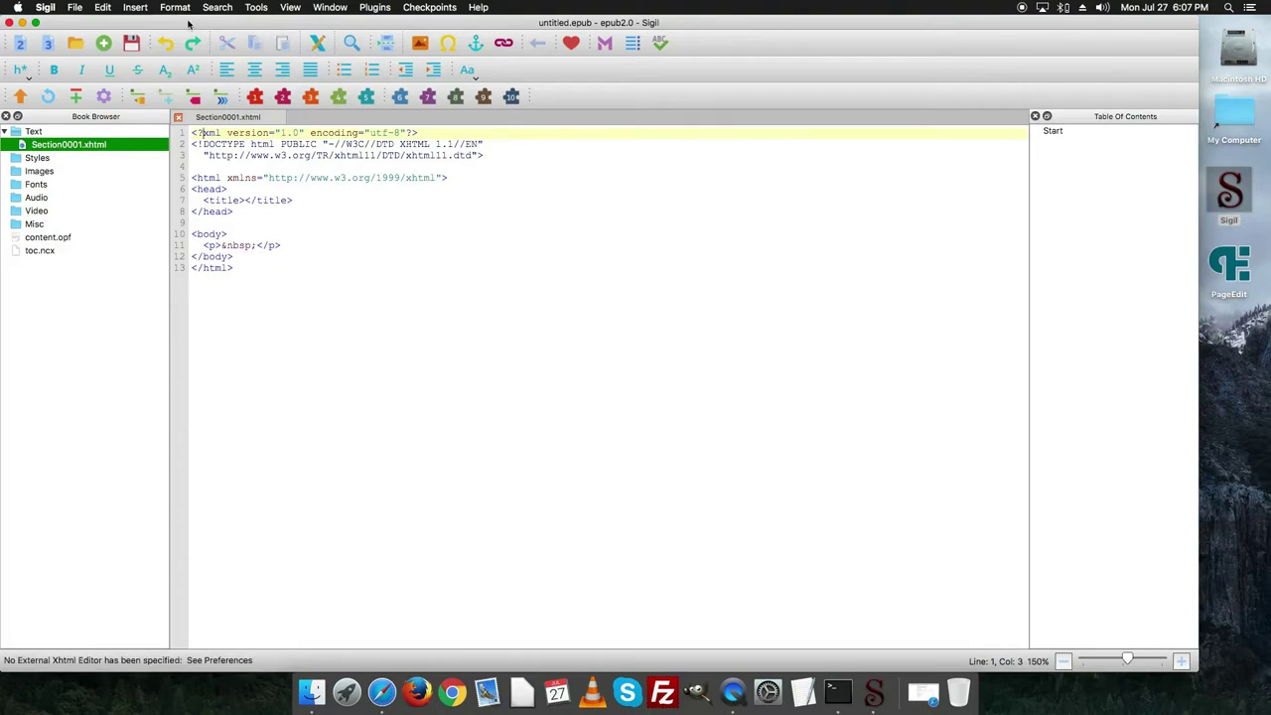
click(9, 22)
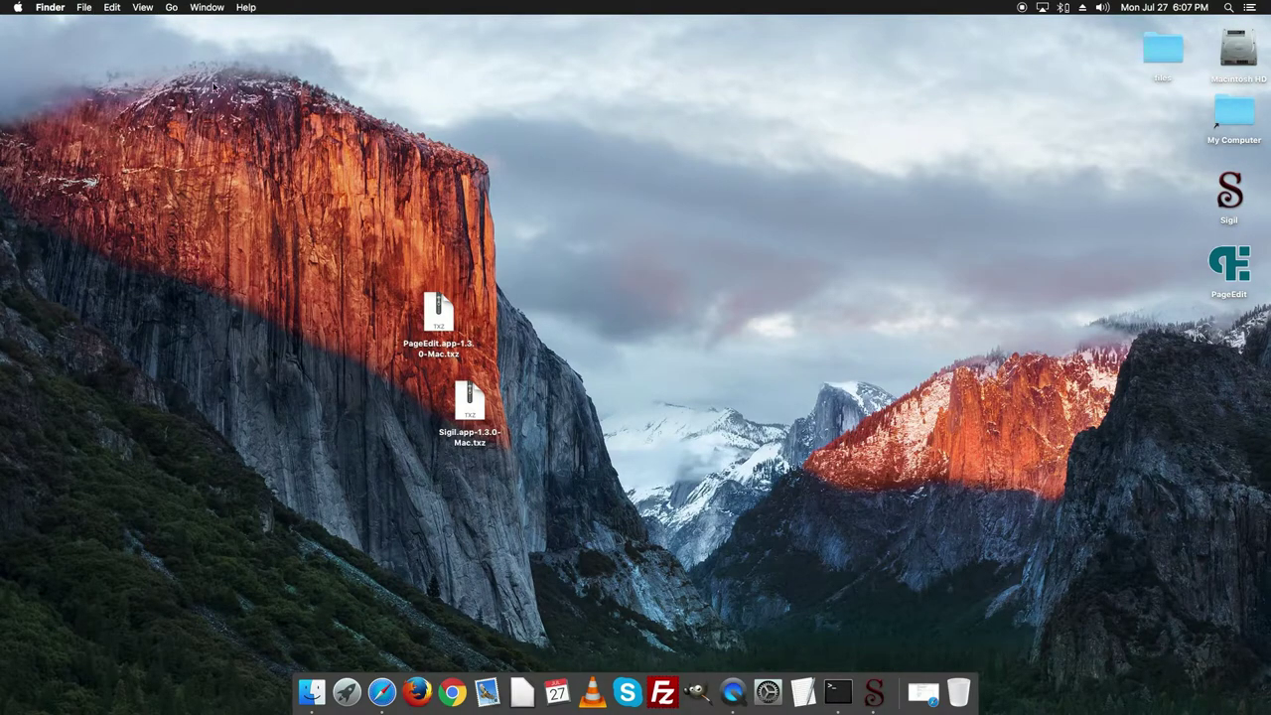
Copy the Sigil and PageEdit apps into the Applications folder
click(175, 10)
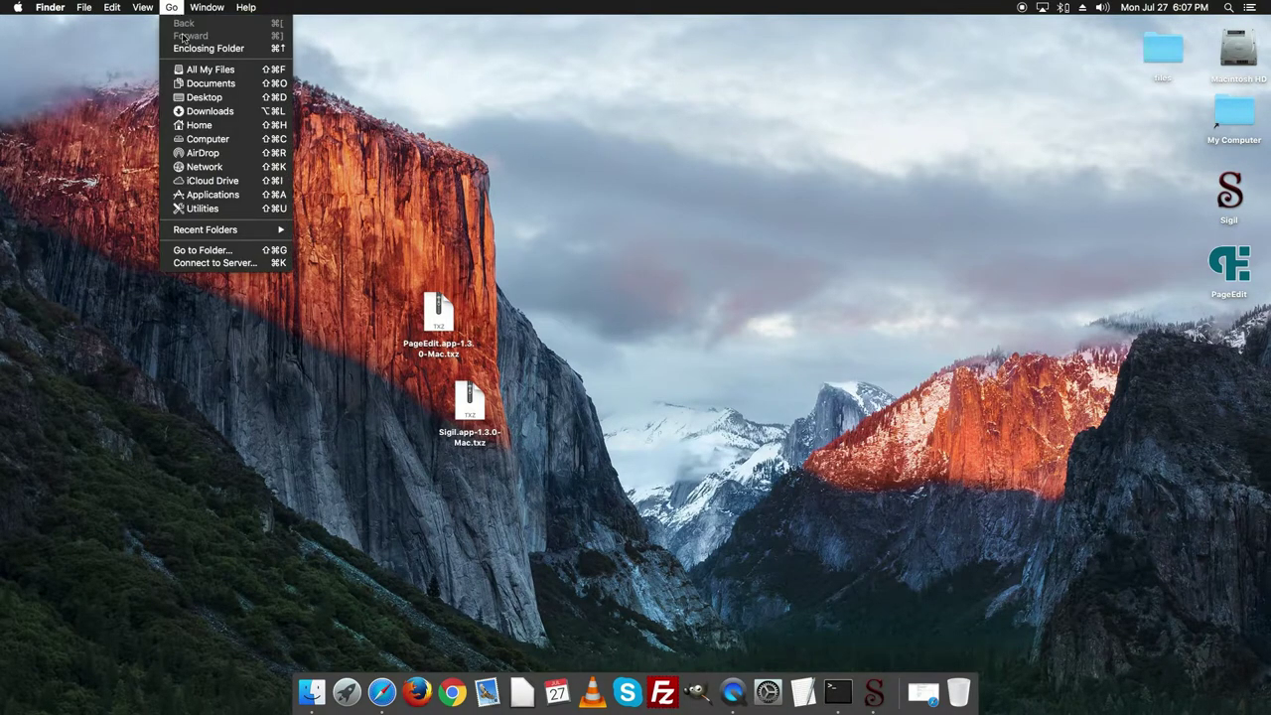
click(235, 197)
drag(1255, 167, 1158, 300)
drag(1231, 198, 815, 269)
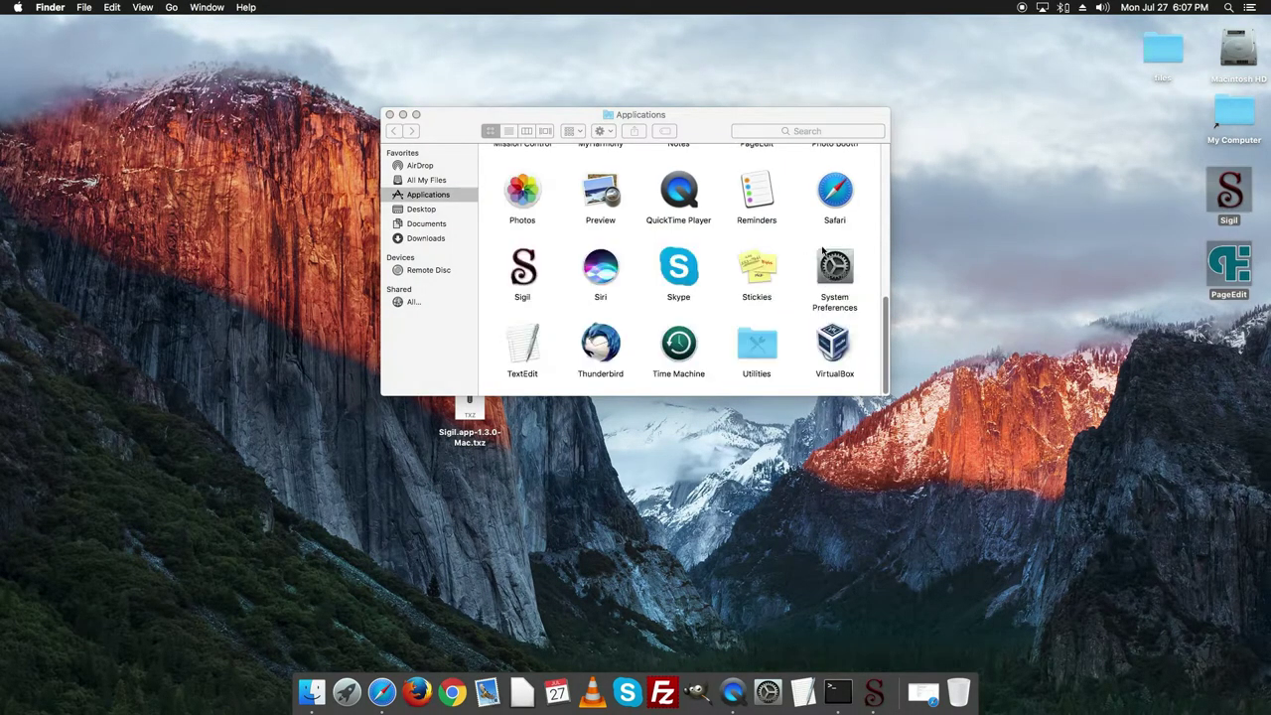
click(391, 115)
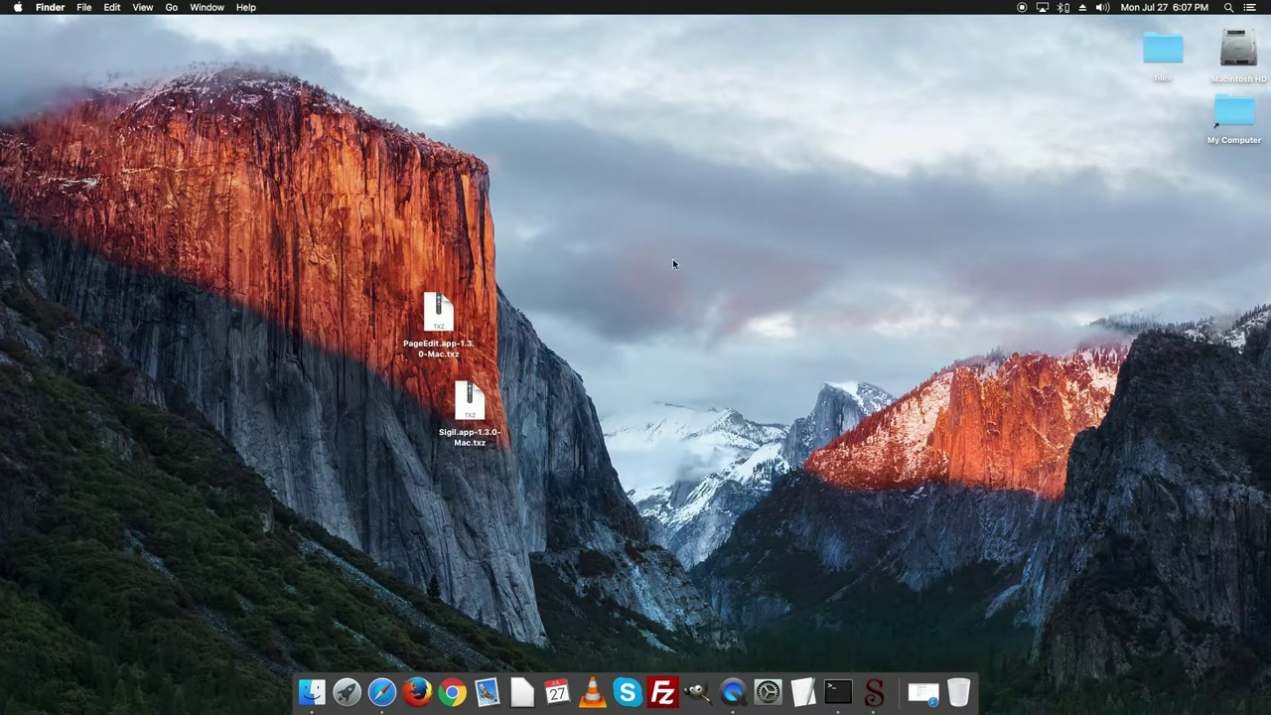
Quit the stale Sigil instance and launch the installed Sigil from Launchpad
click(346, 692)
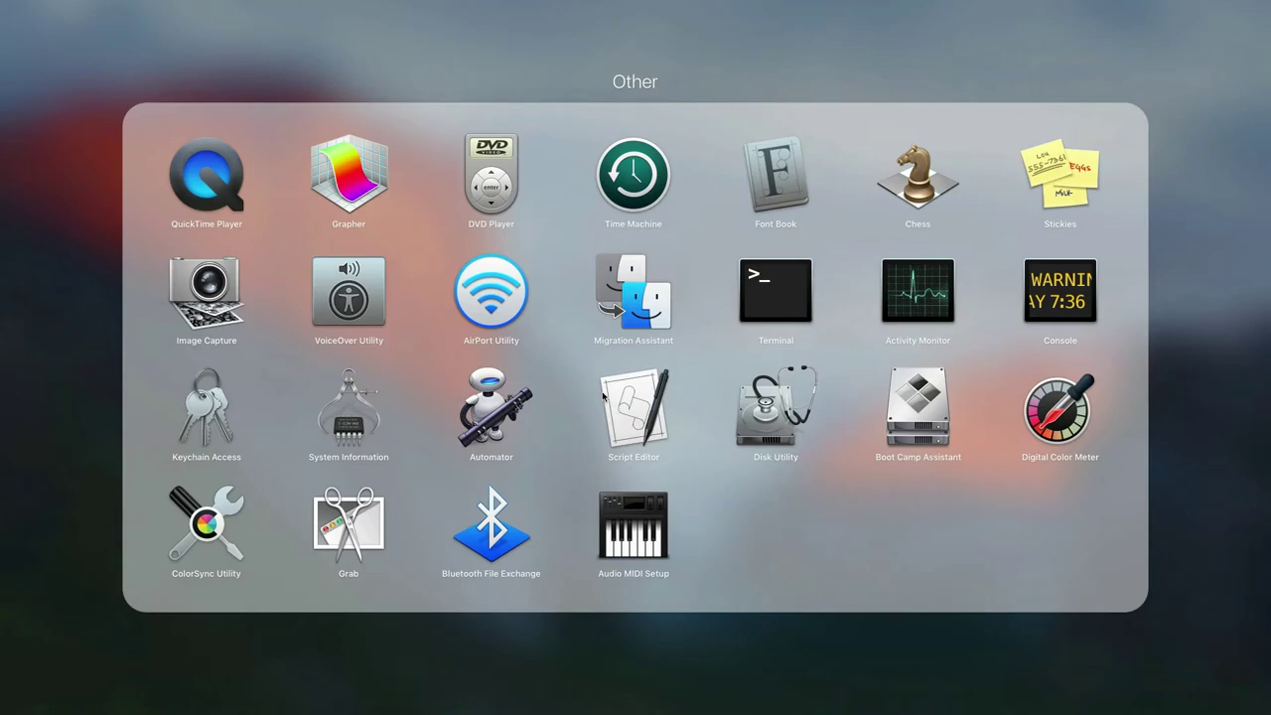
click(780, 636)
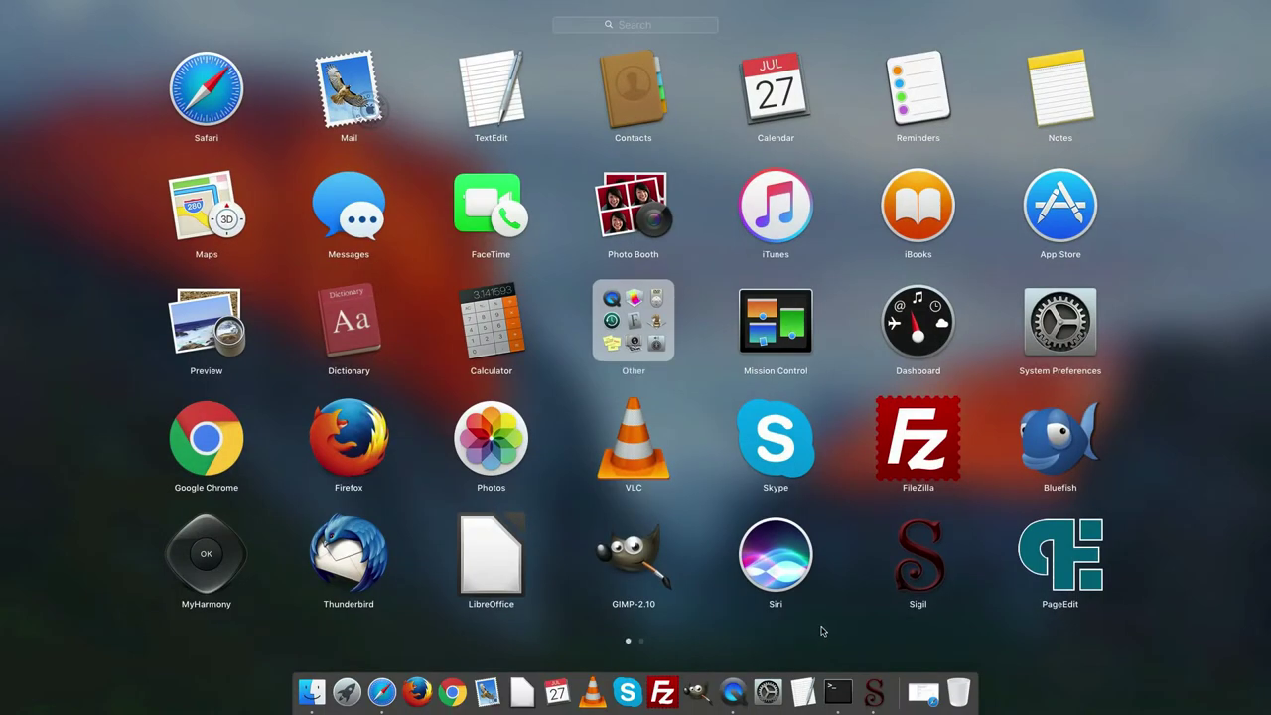
click(918, 556)
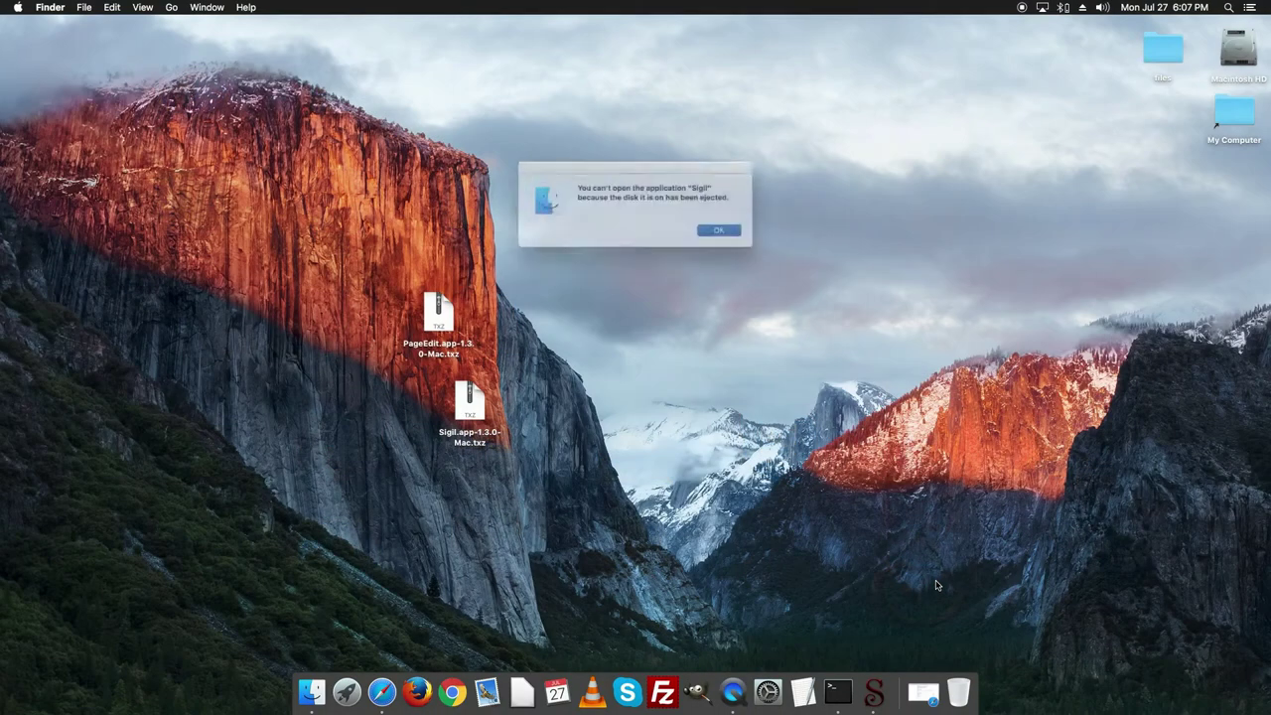
click(735, 235)
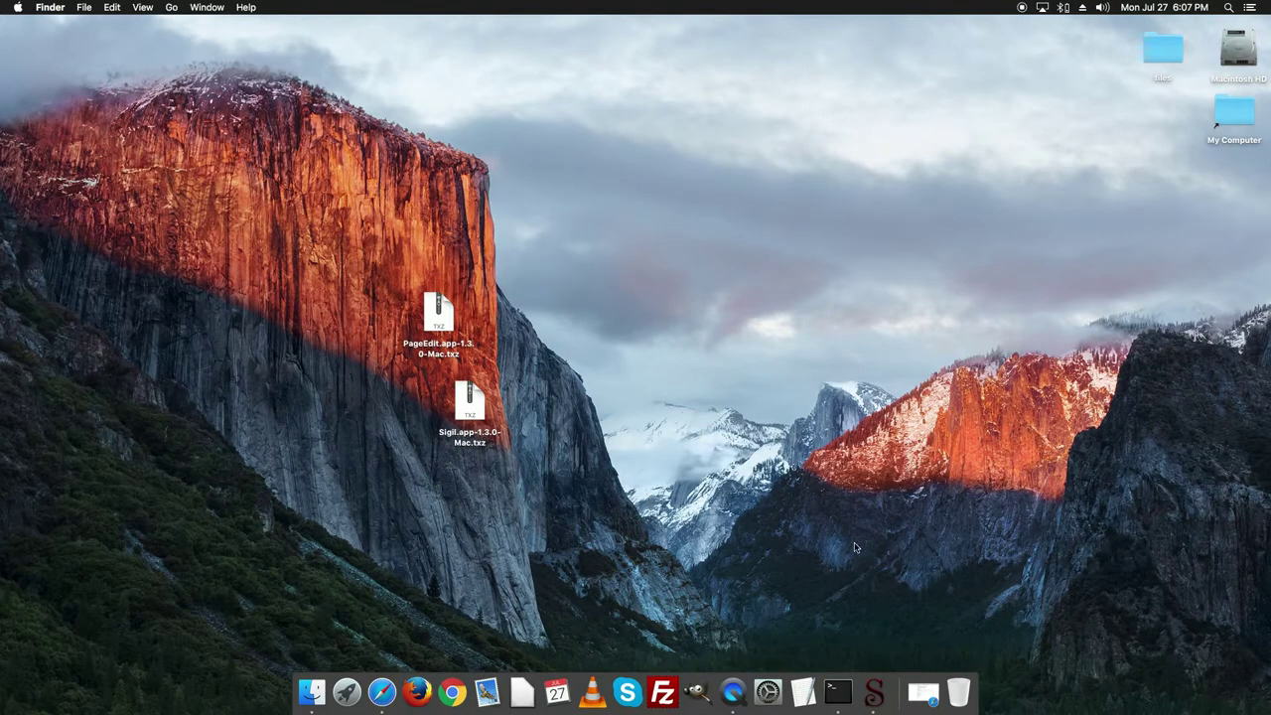
right_click(870, 683)
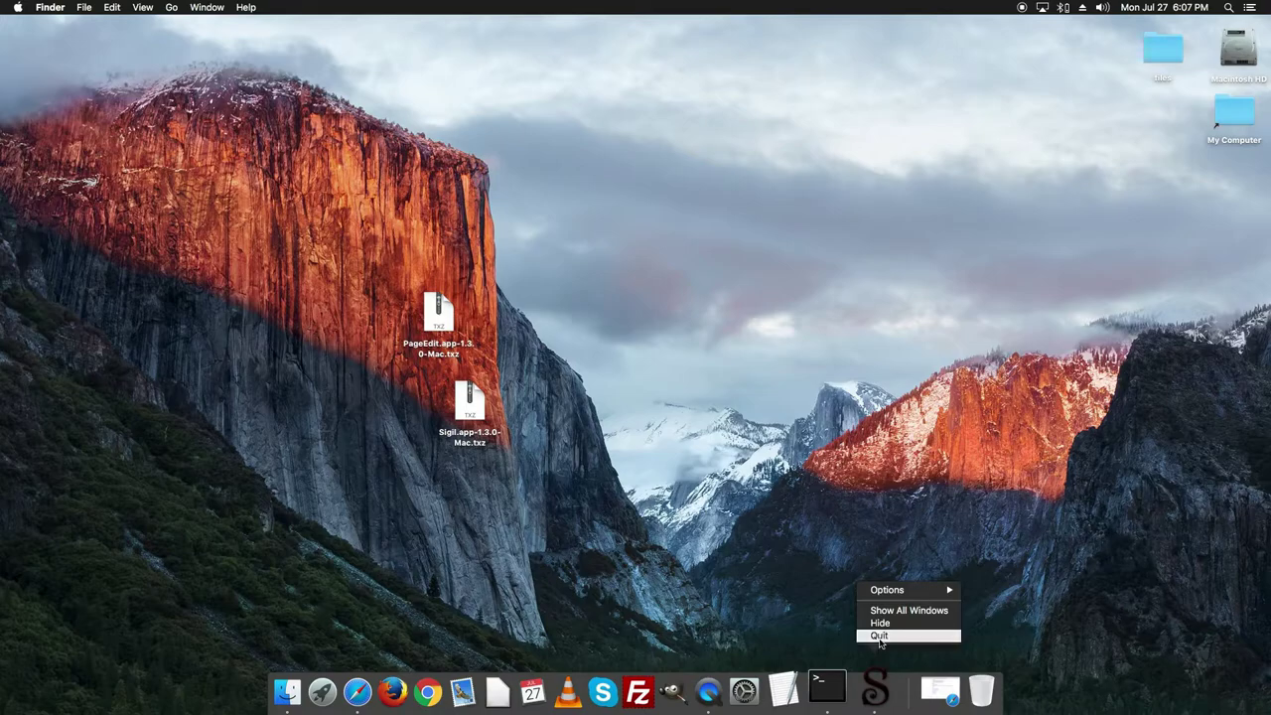
click(877, 635)
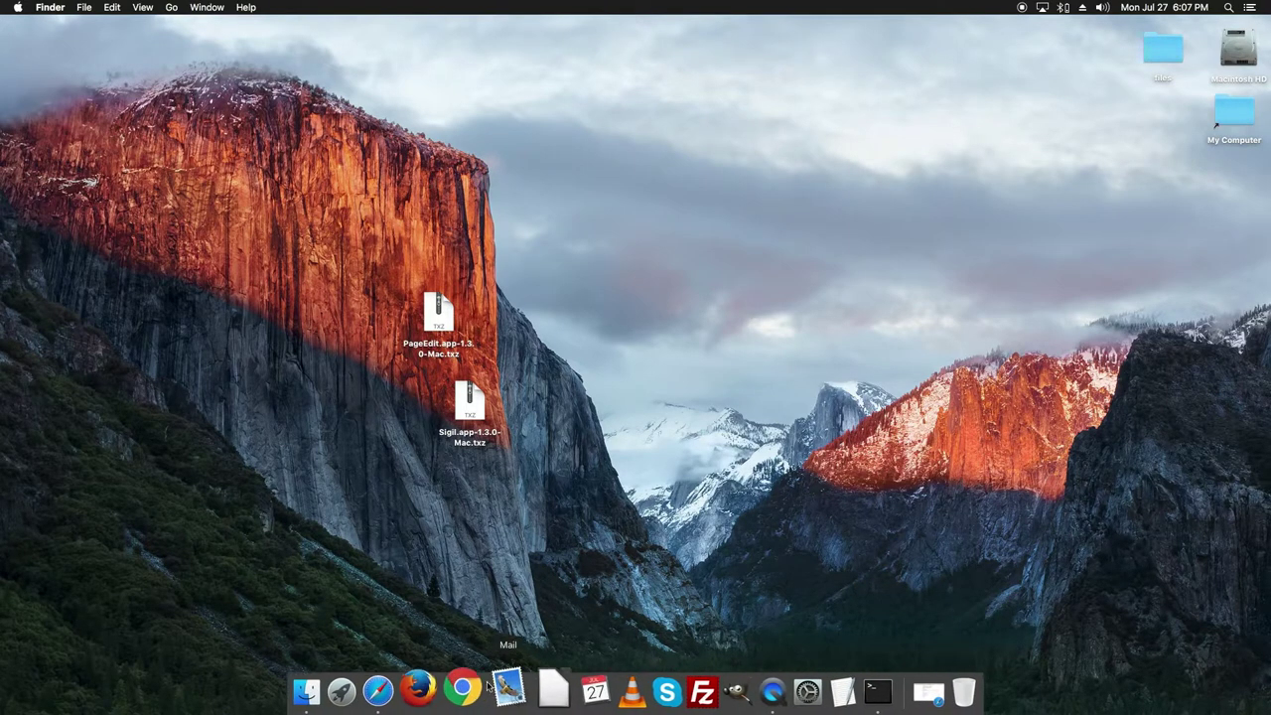
click(377, 692)
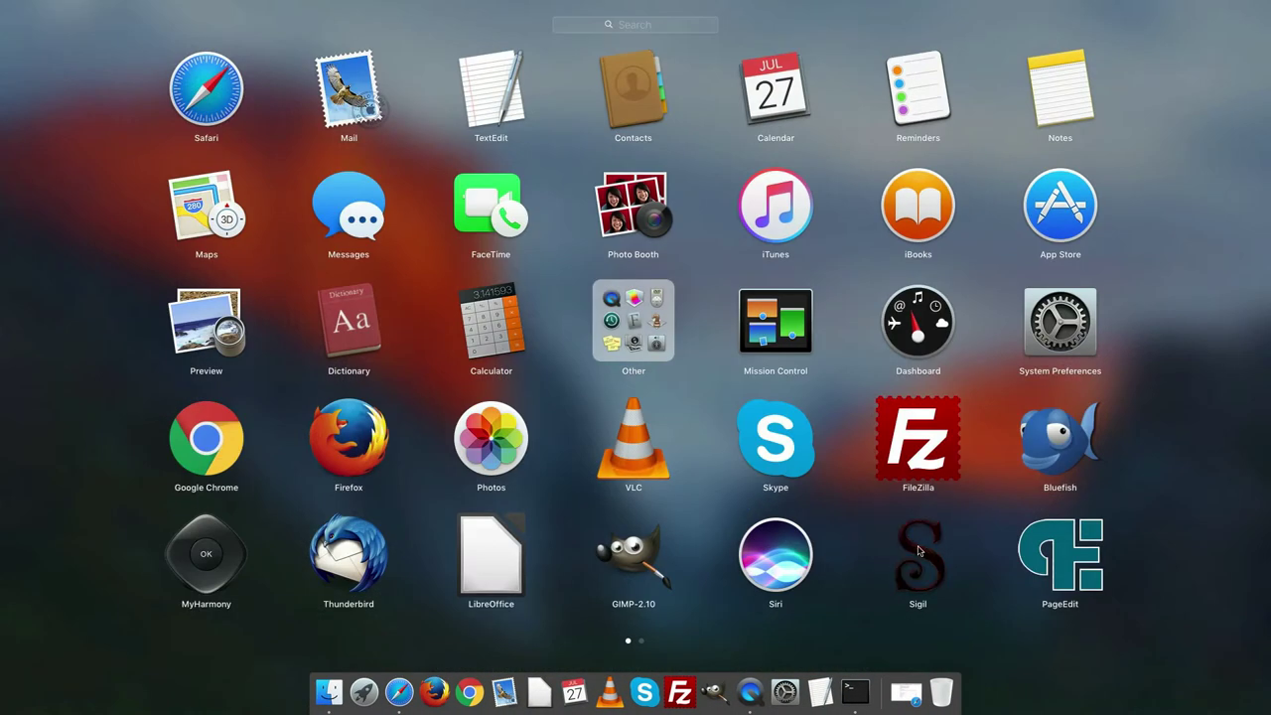
click(921, 548)
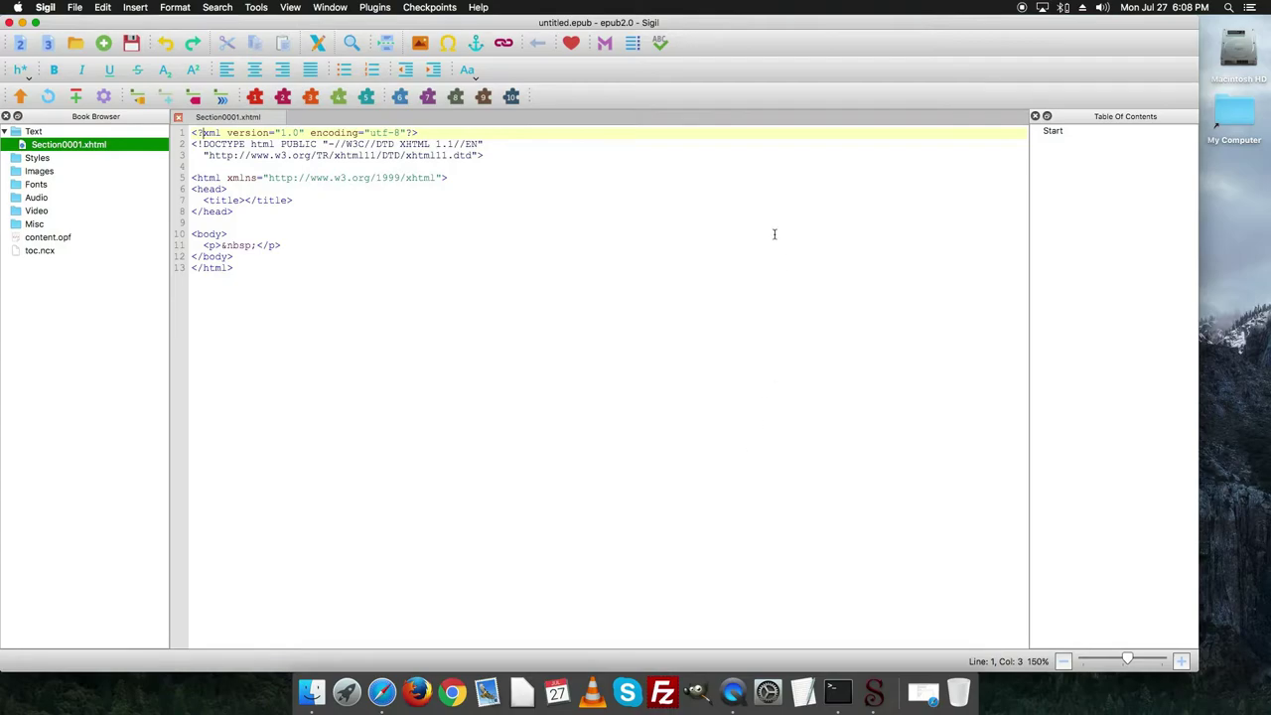
In Preferences > General Settings, set the external XHTML editor to /Applications/PageEdit.app
click(104, 8)
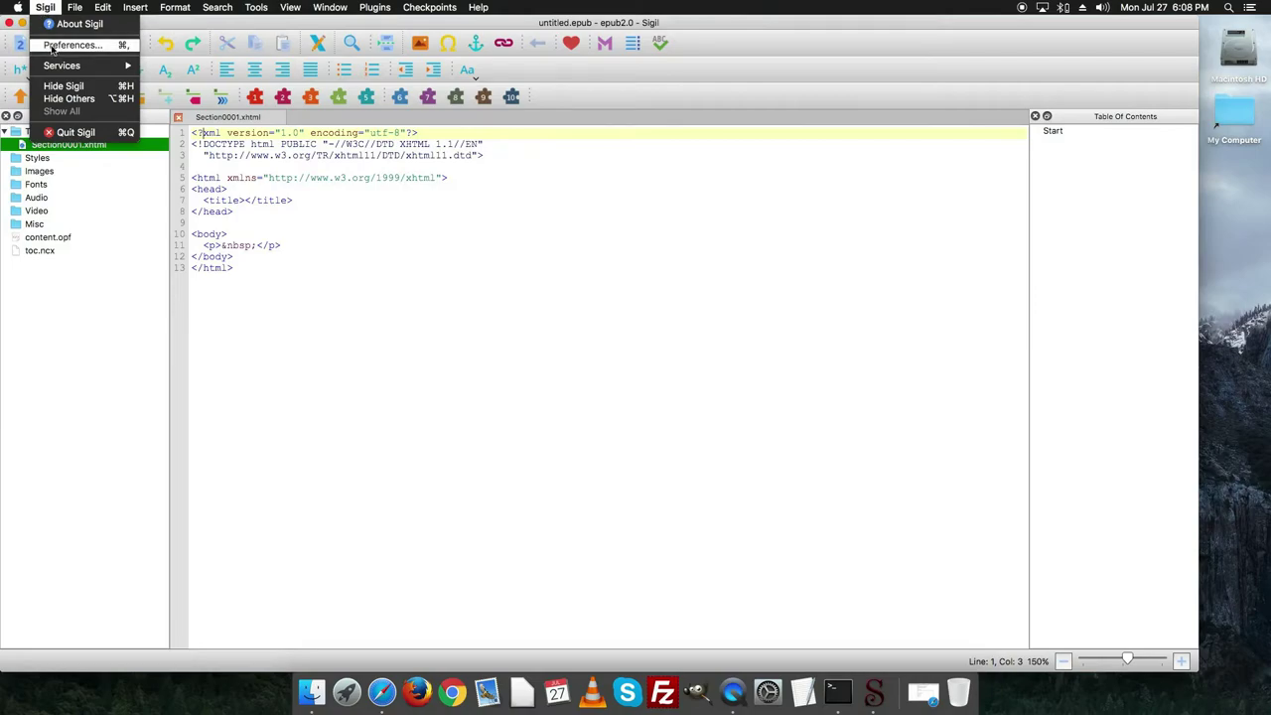
click(59, 46)
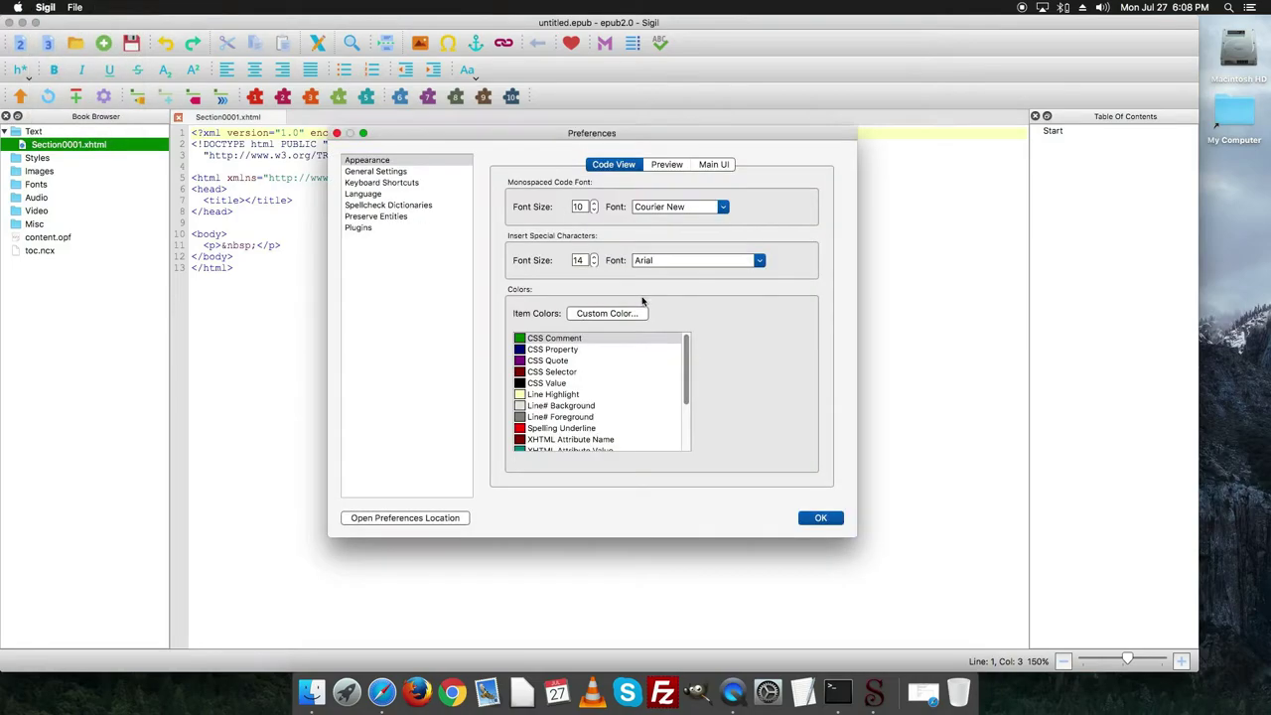
click(399, 171)
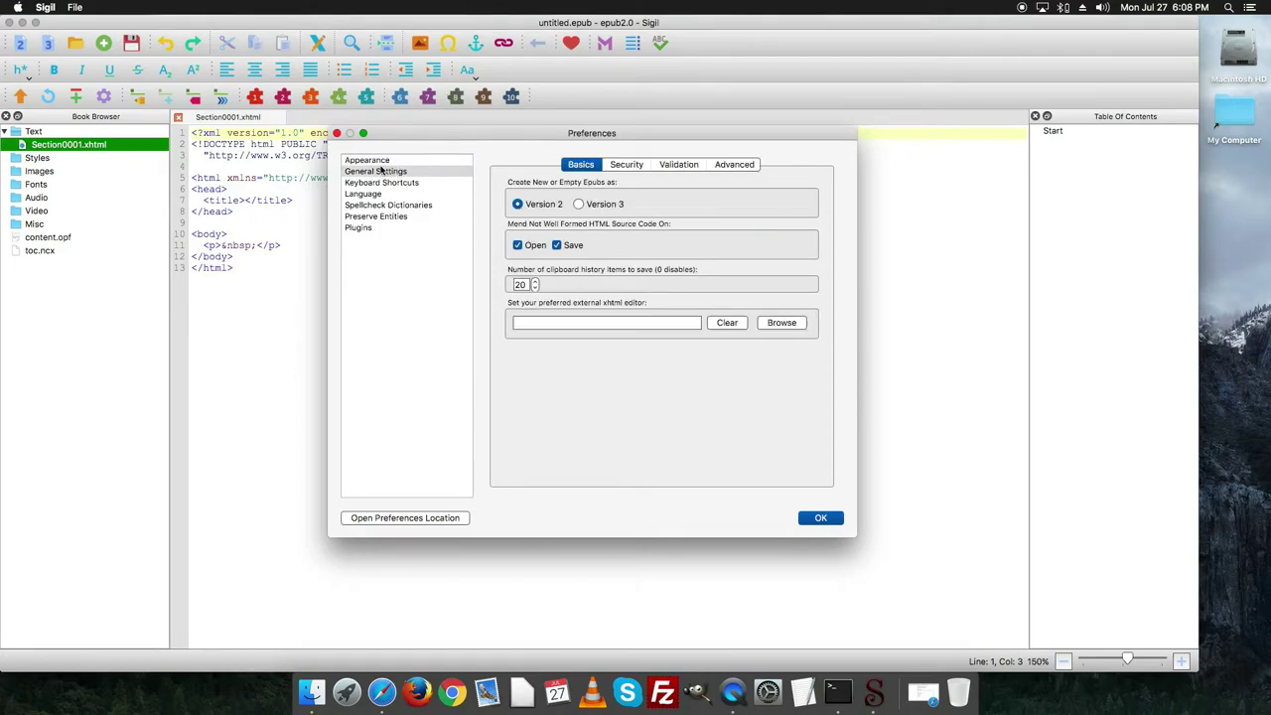
click(785, 323)
click(412, 233)
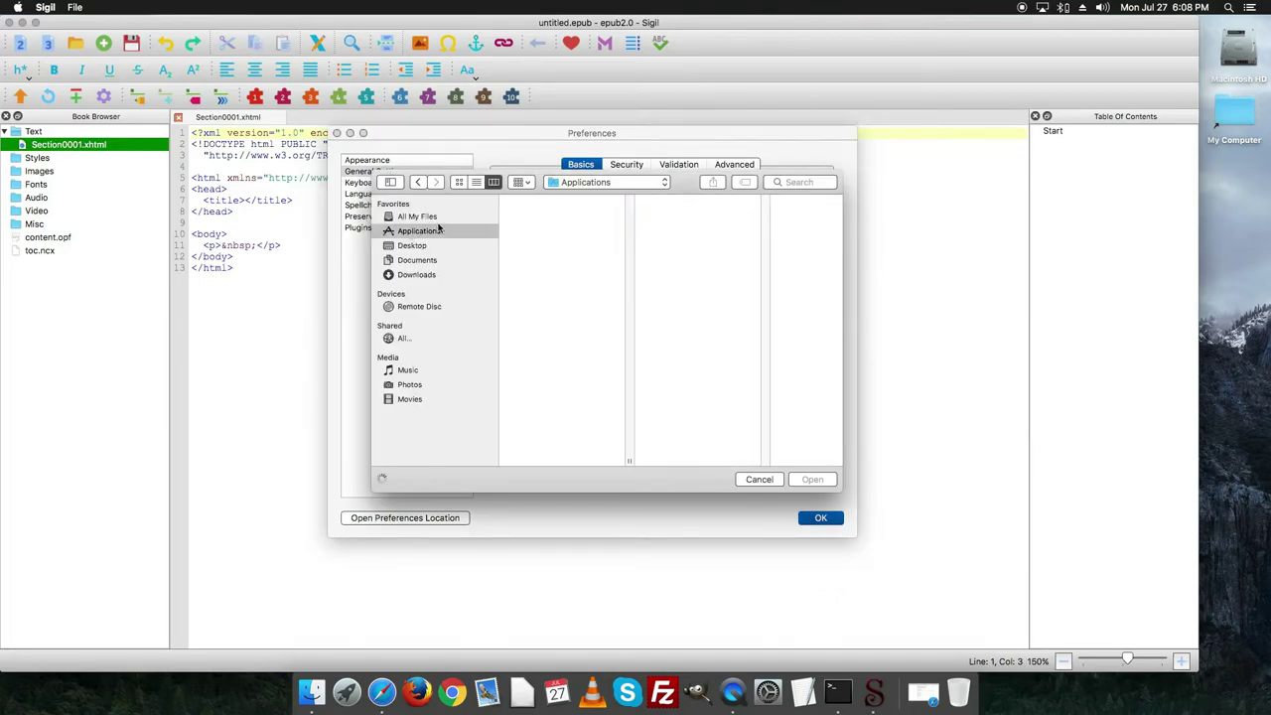
scroll(585, 321, down, 10)
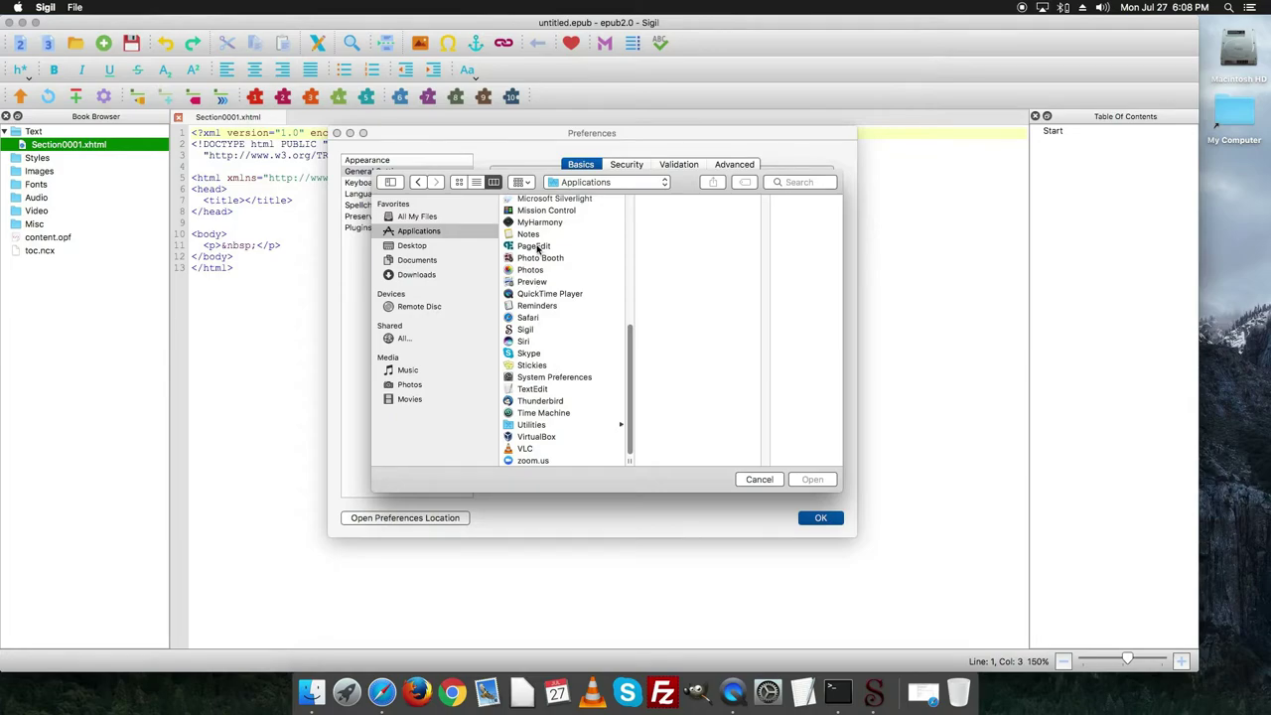
click(540, 246)
click(813, 480)
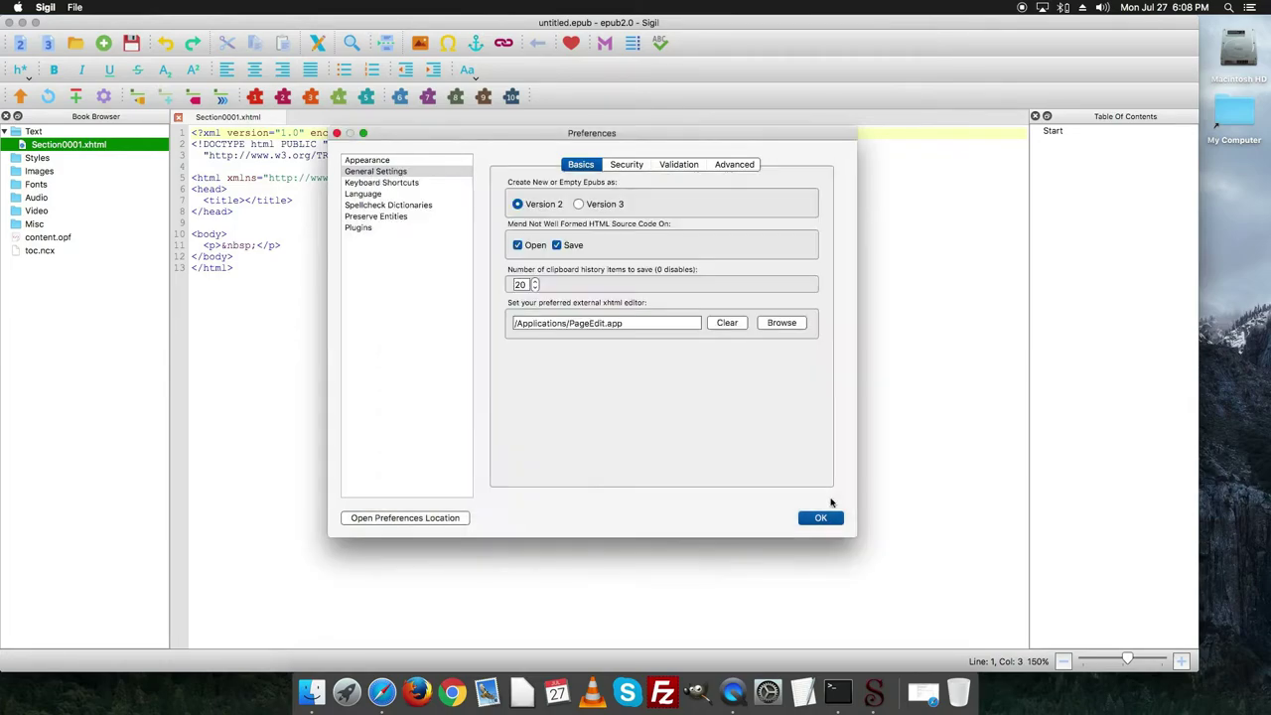
click(824, 518)
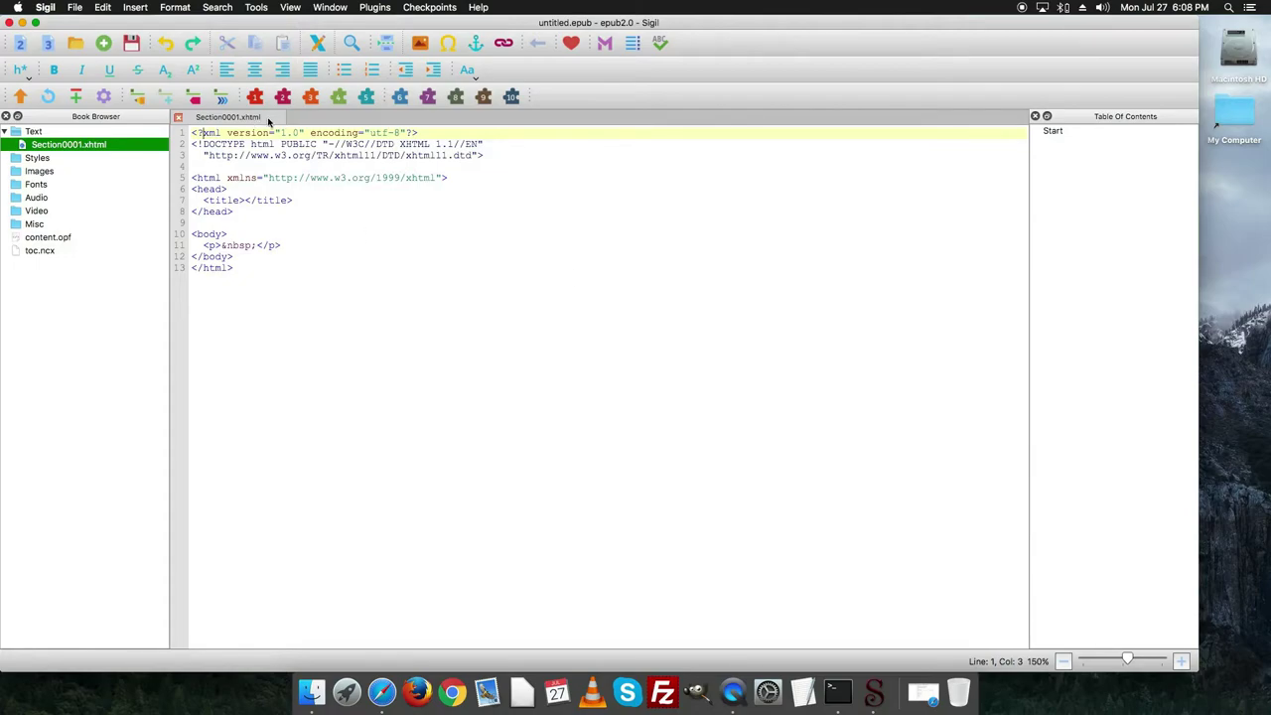
Open the section in PageEdit, add 'This Is PageEdit inside of Sigil!', save, and close PageEdit
click(318, 44)
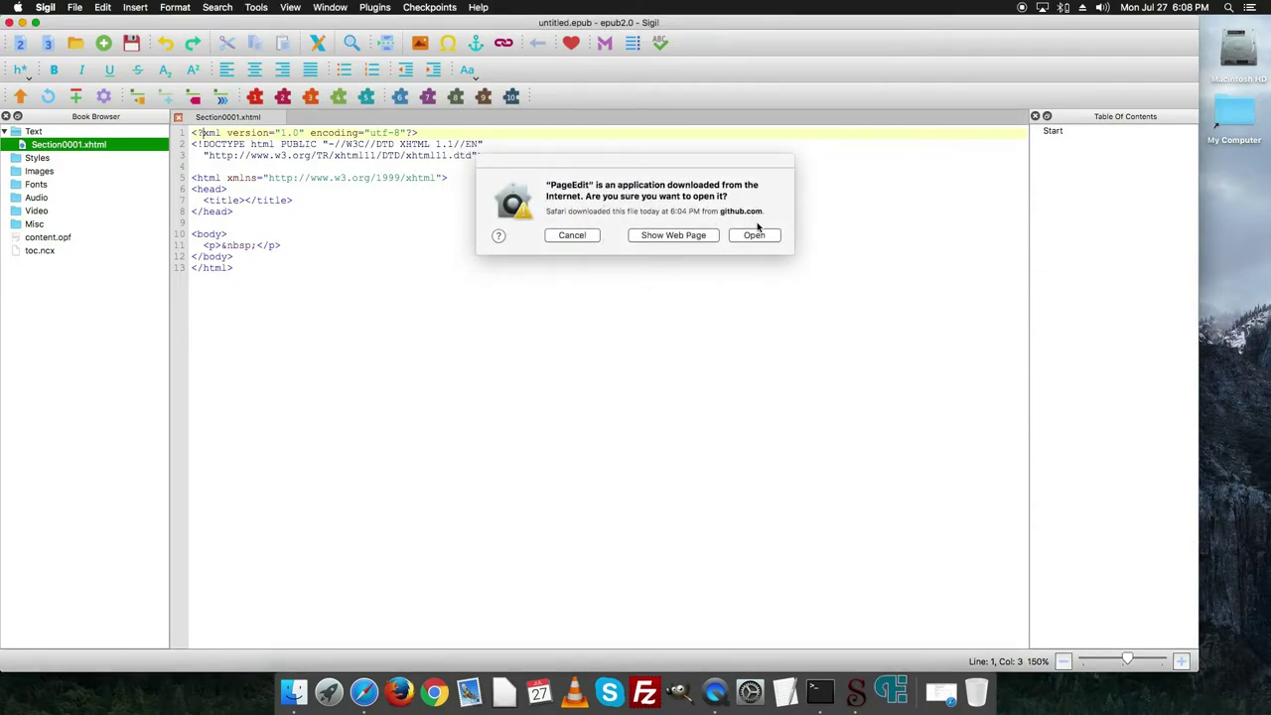
click(759, 235)
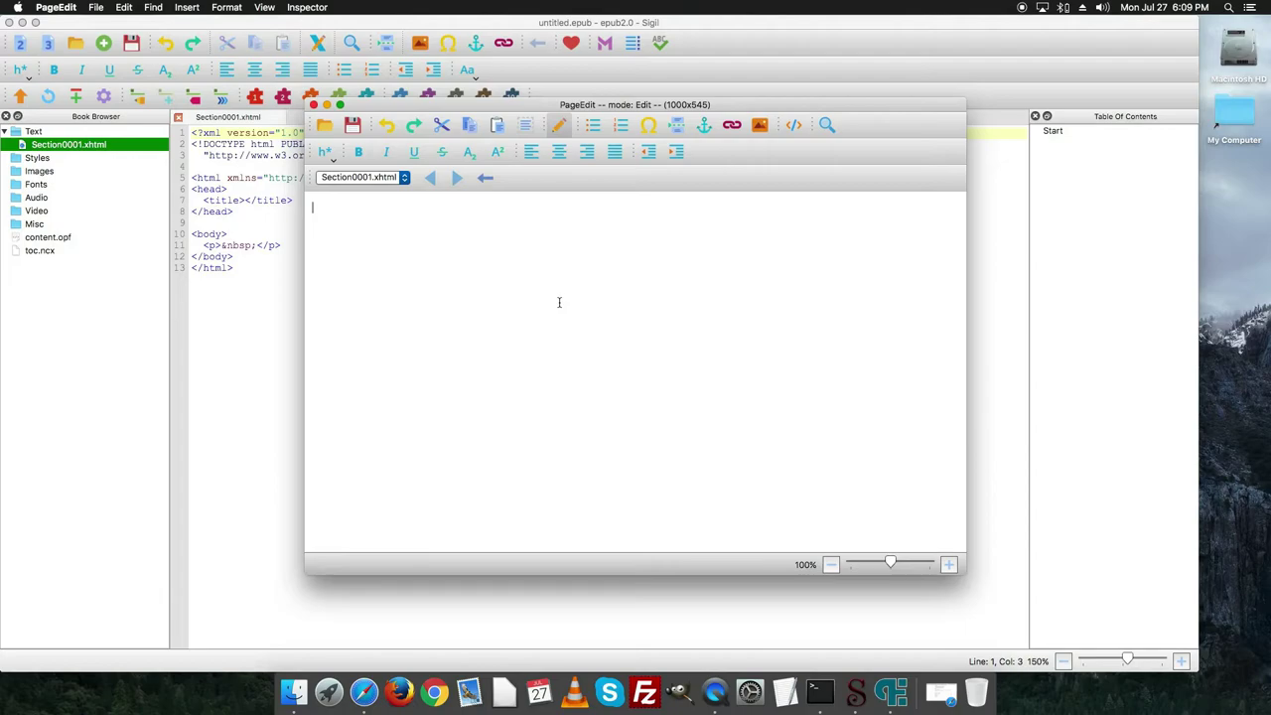
text(This Is PageEdit inside of Sigil!)
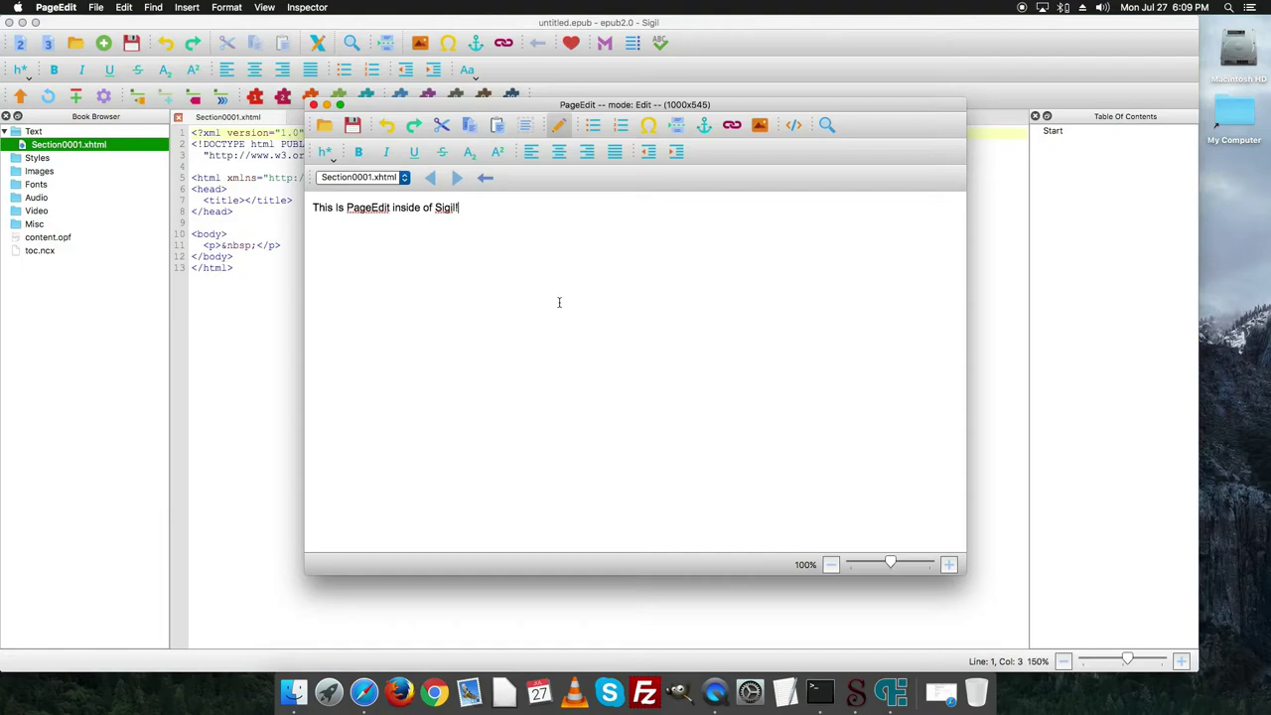
click(354, 127)
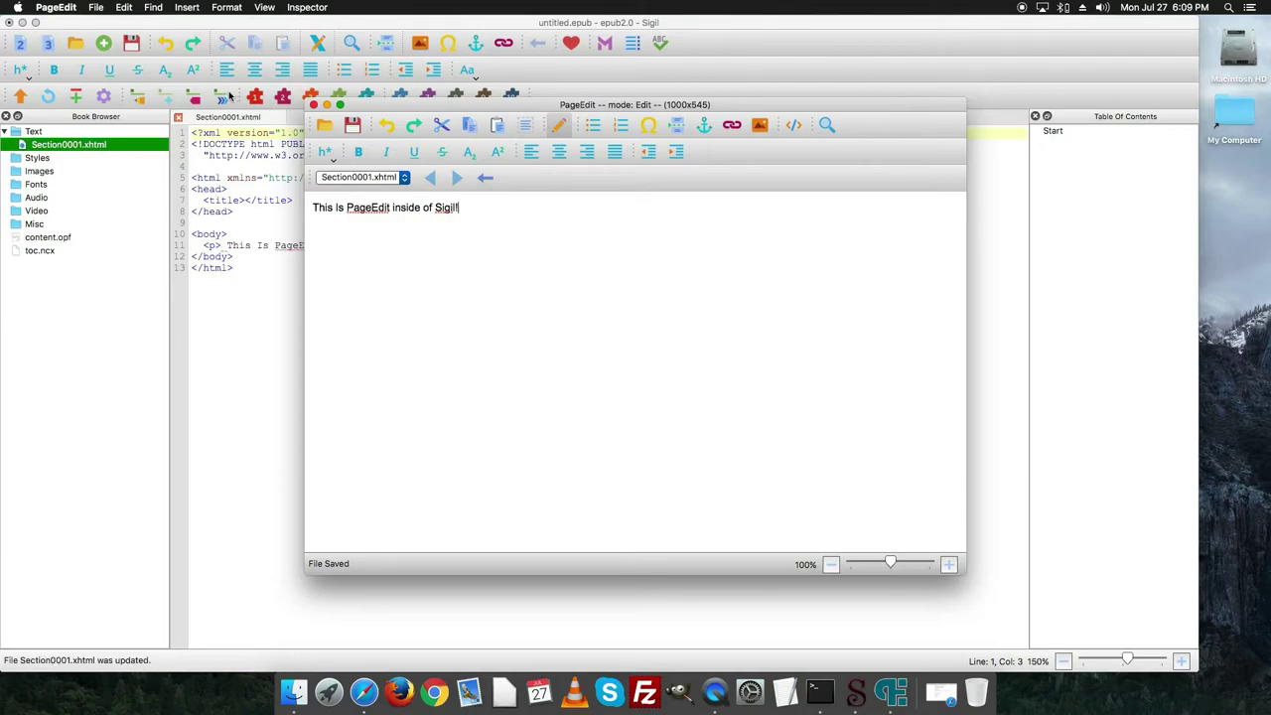
click(314, 104)
Check the new paragraph in Sigil's code view, then close Sigil without saving
click(228, 263)
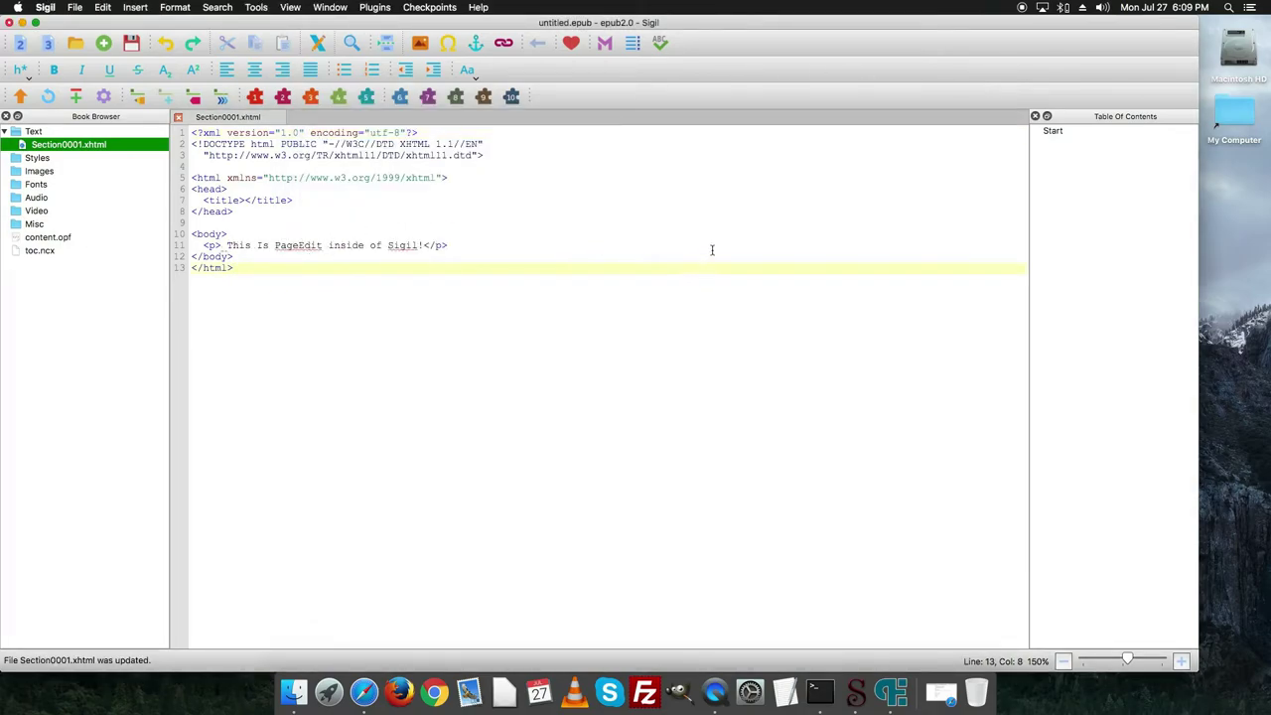
click(9, 22)
click(582, 359)
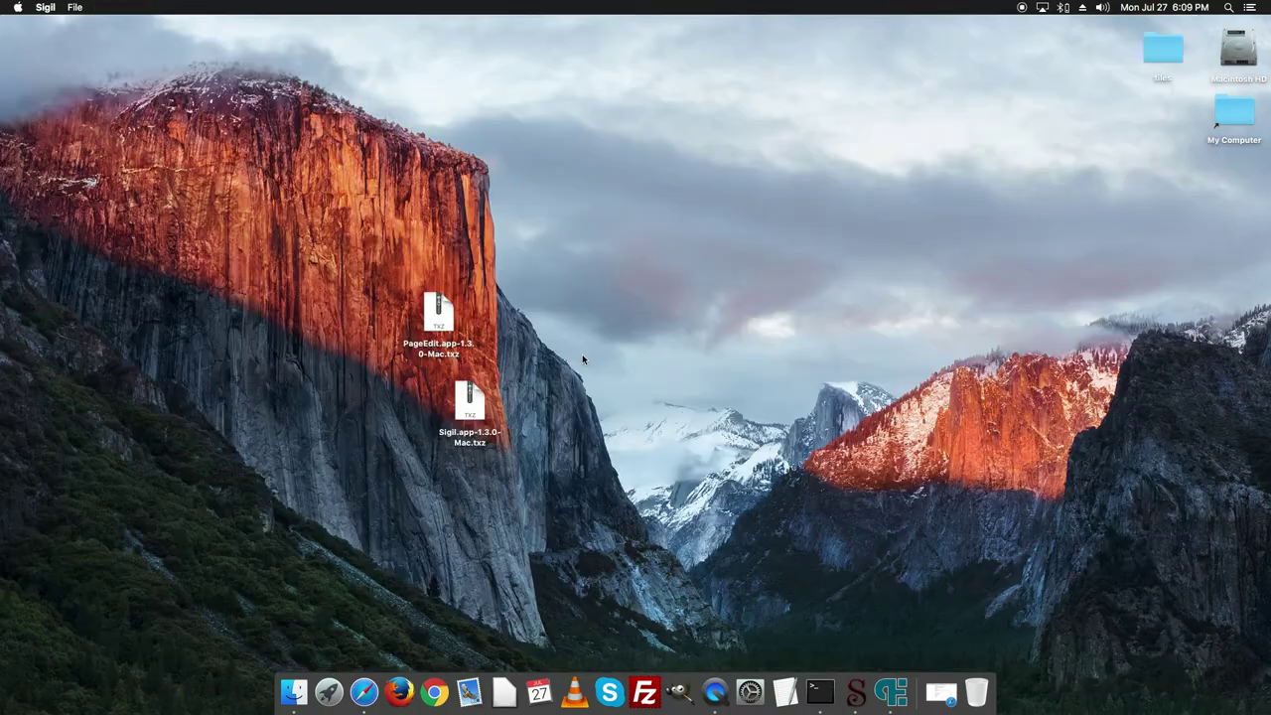
click(17, 8)
click(53, 44)
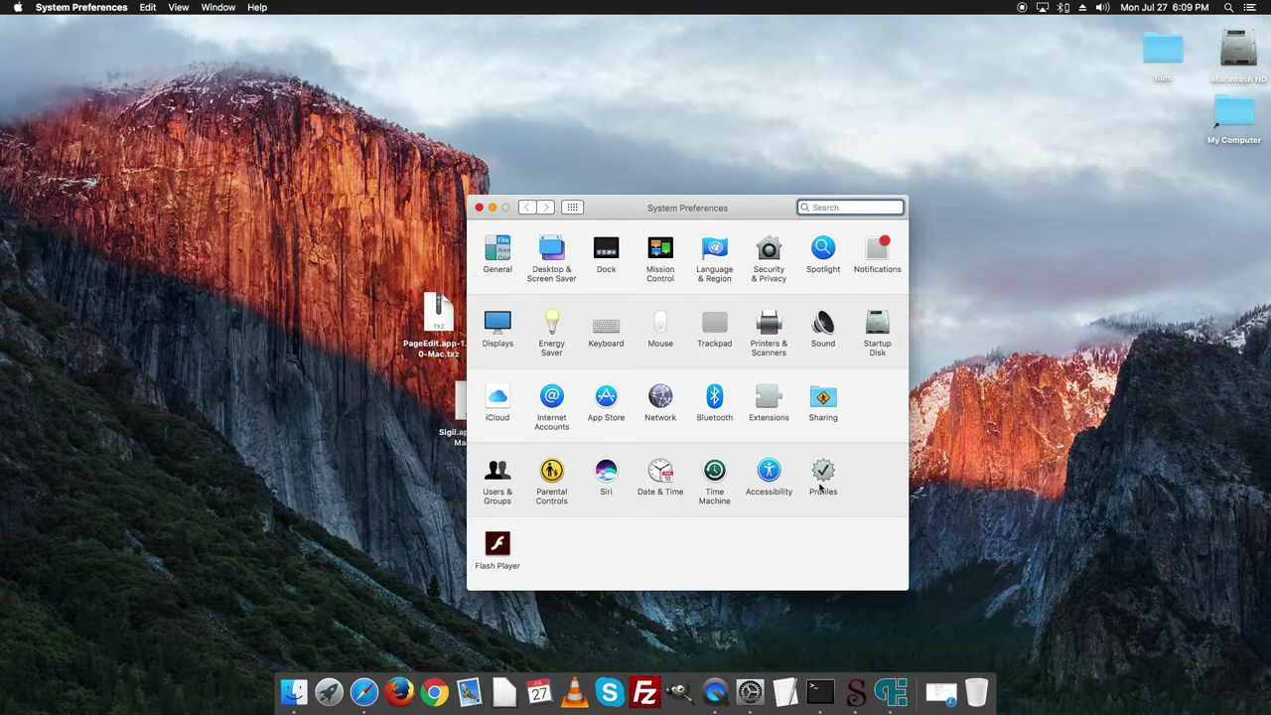
click(770, 255)
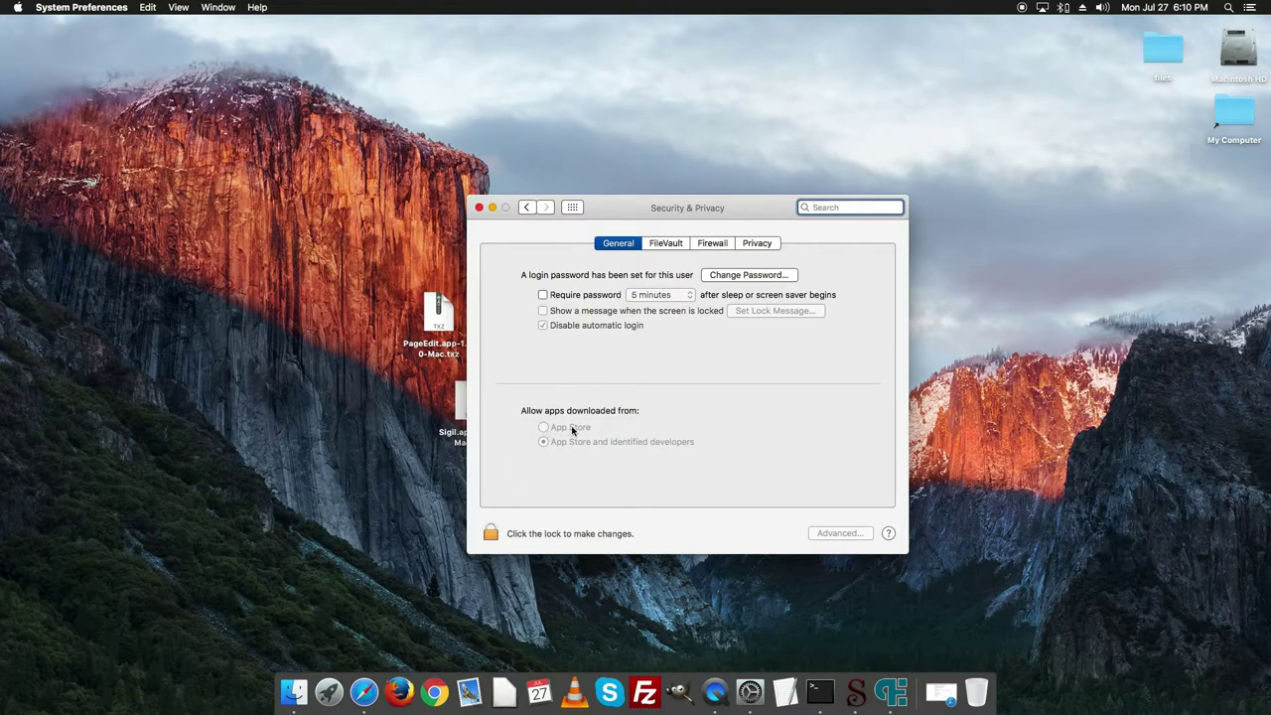
click(490, 535)
text(•••)
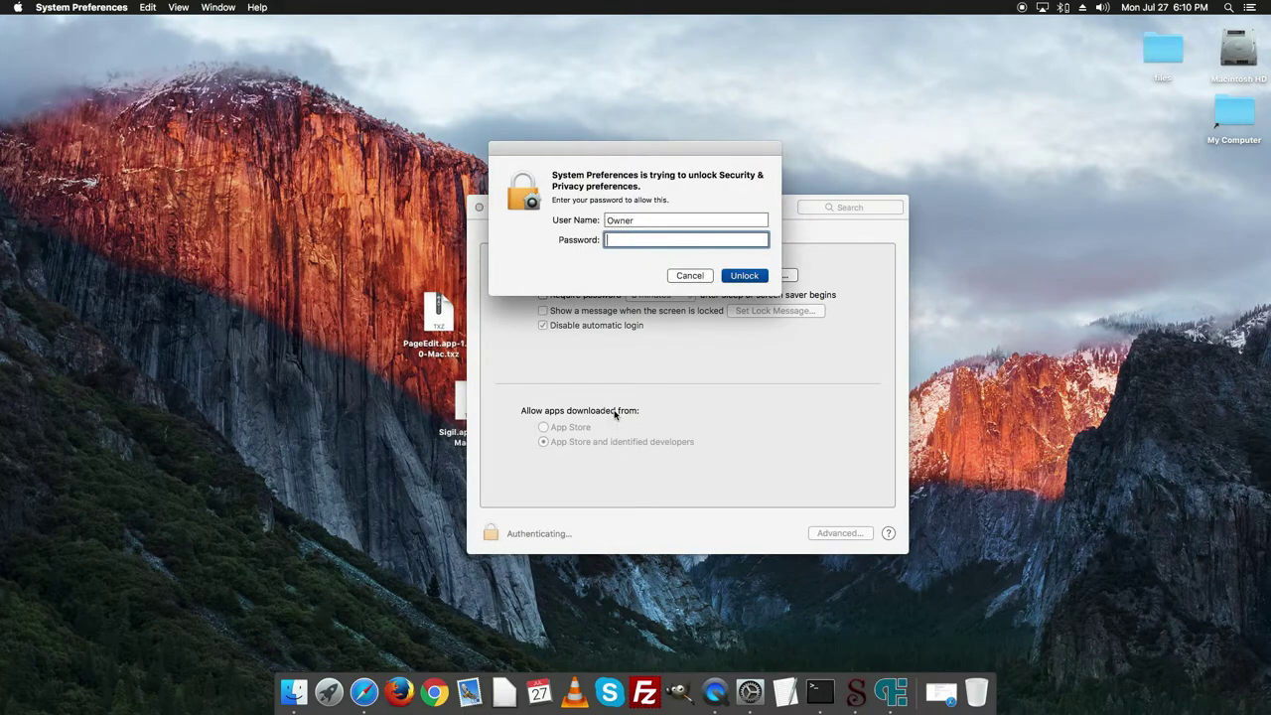
key(Return)
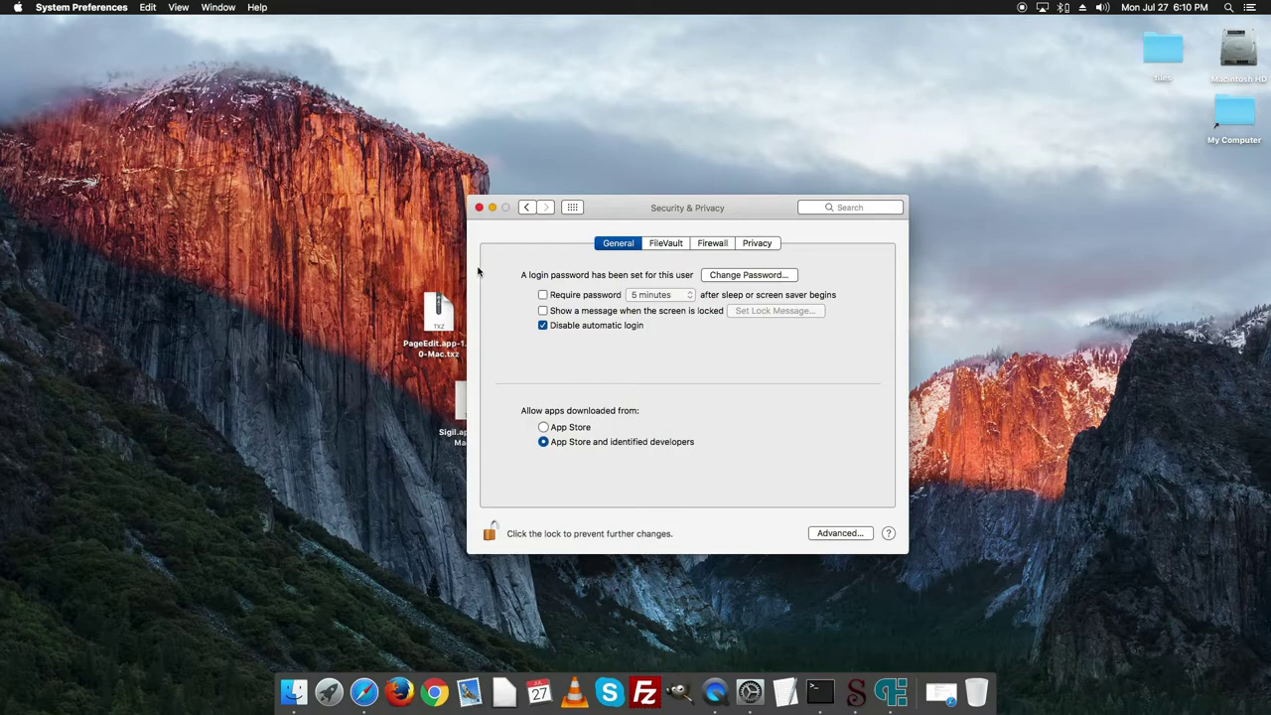
click(479, 209)
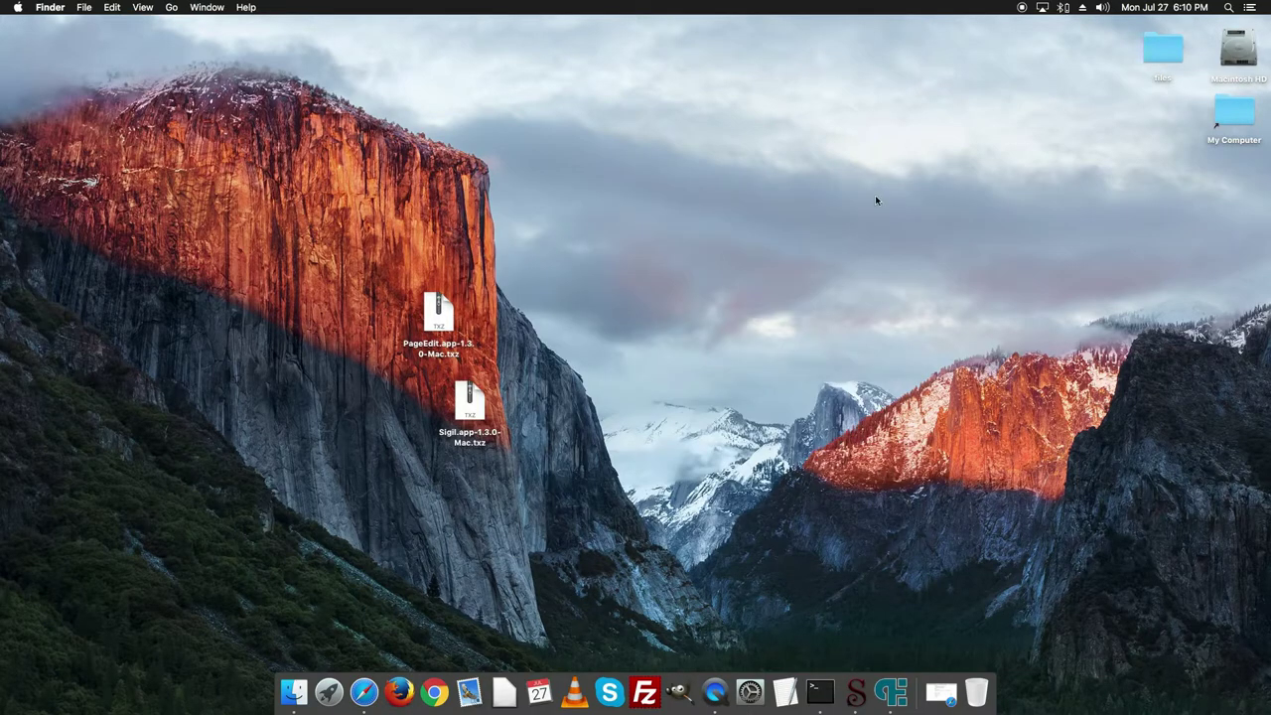
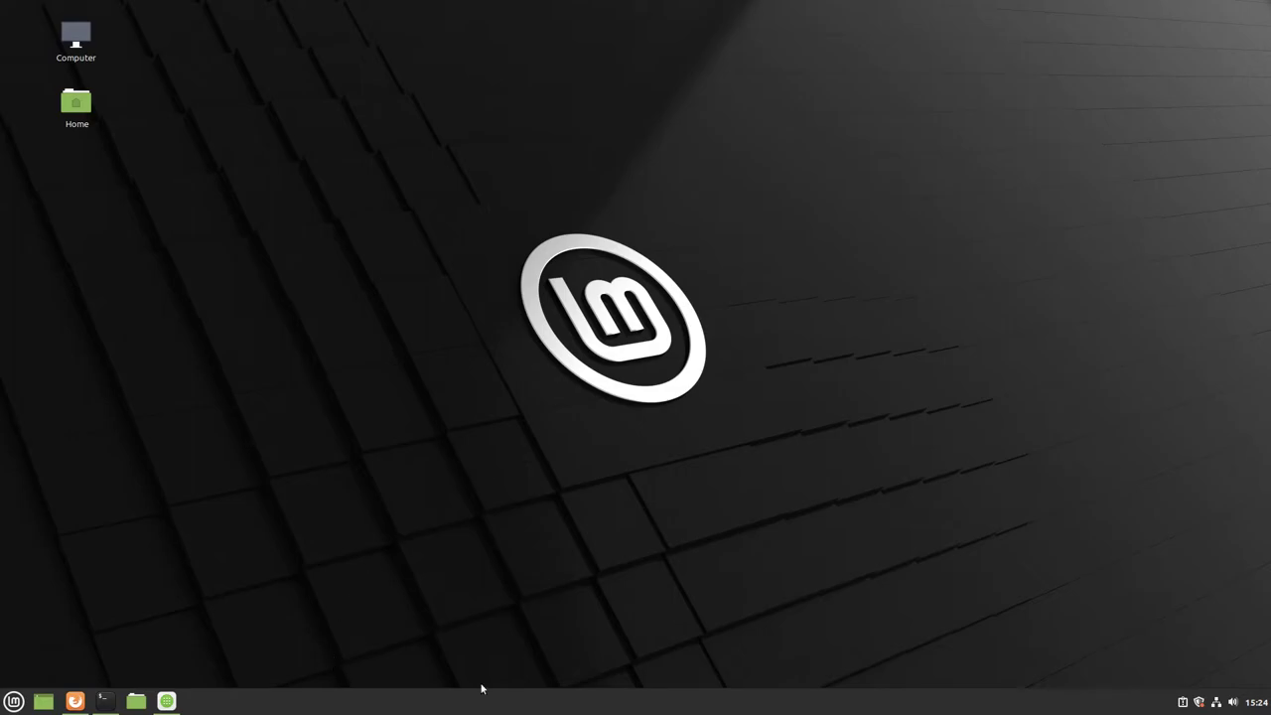
Install the Sigil ebook editor from Software Manager, then close the store
click(169, 701)
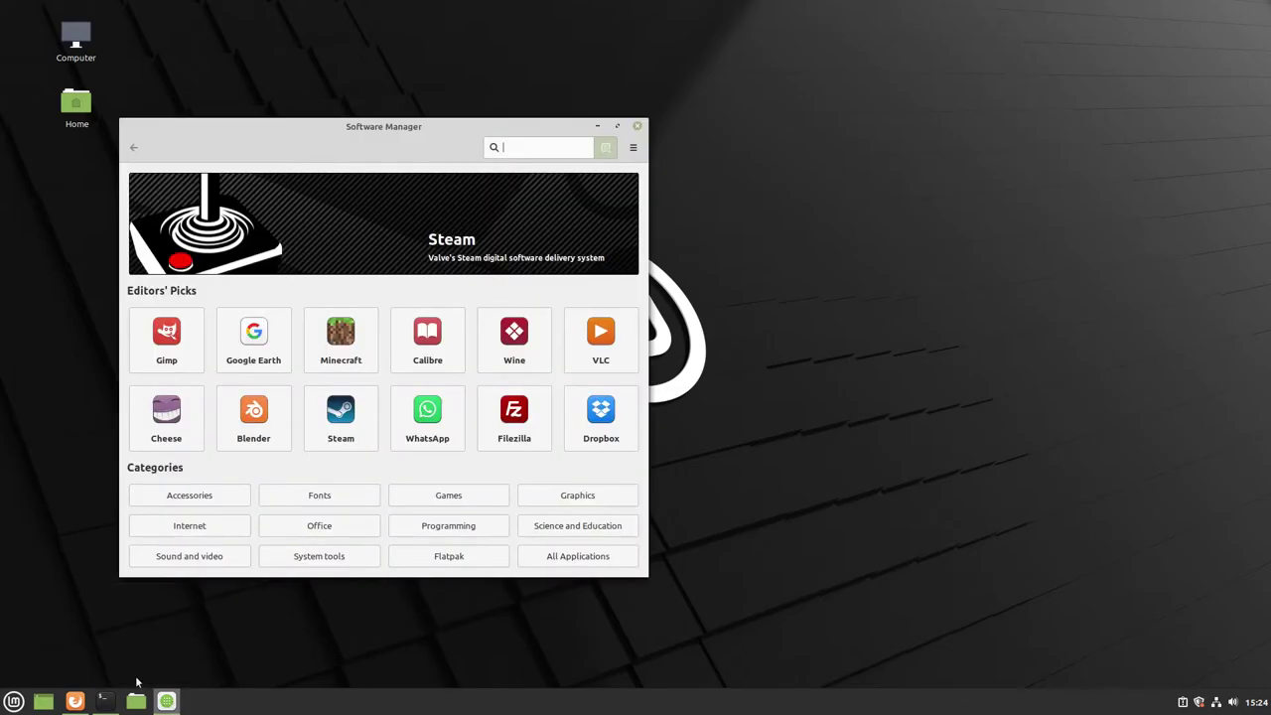
text(sigil)
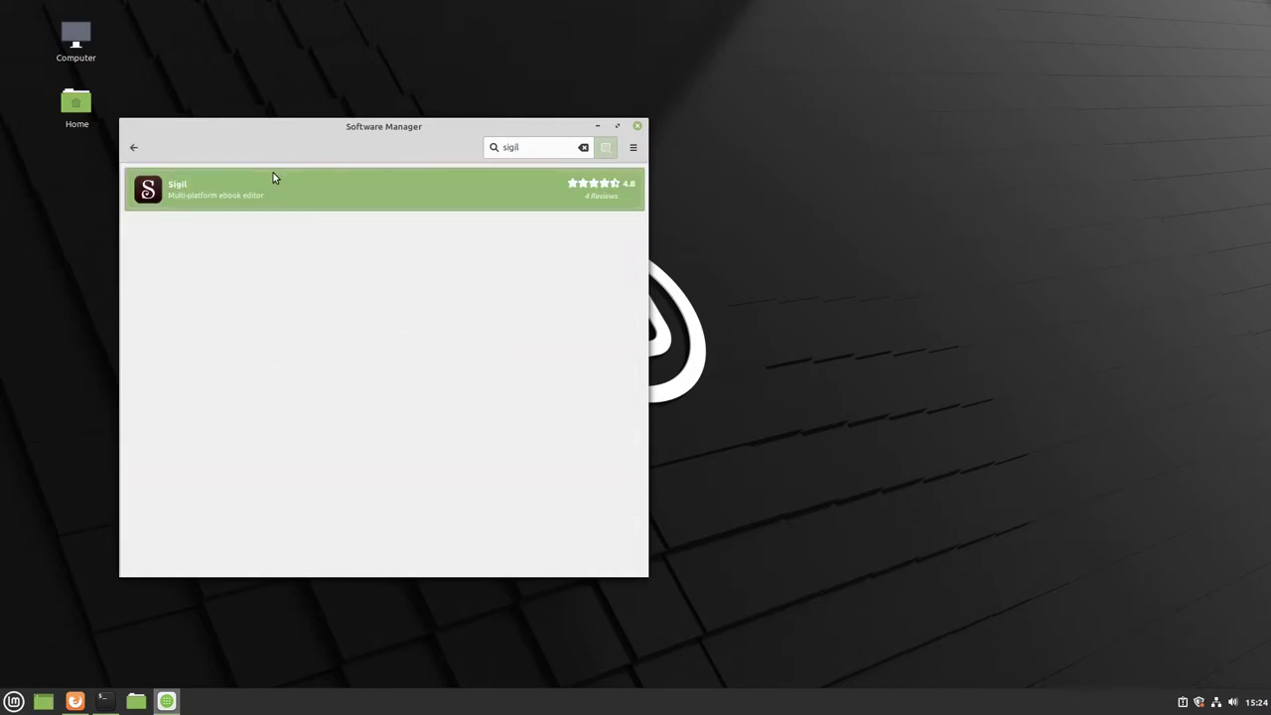
click(274, 178)
click(624, 192)
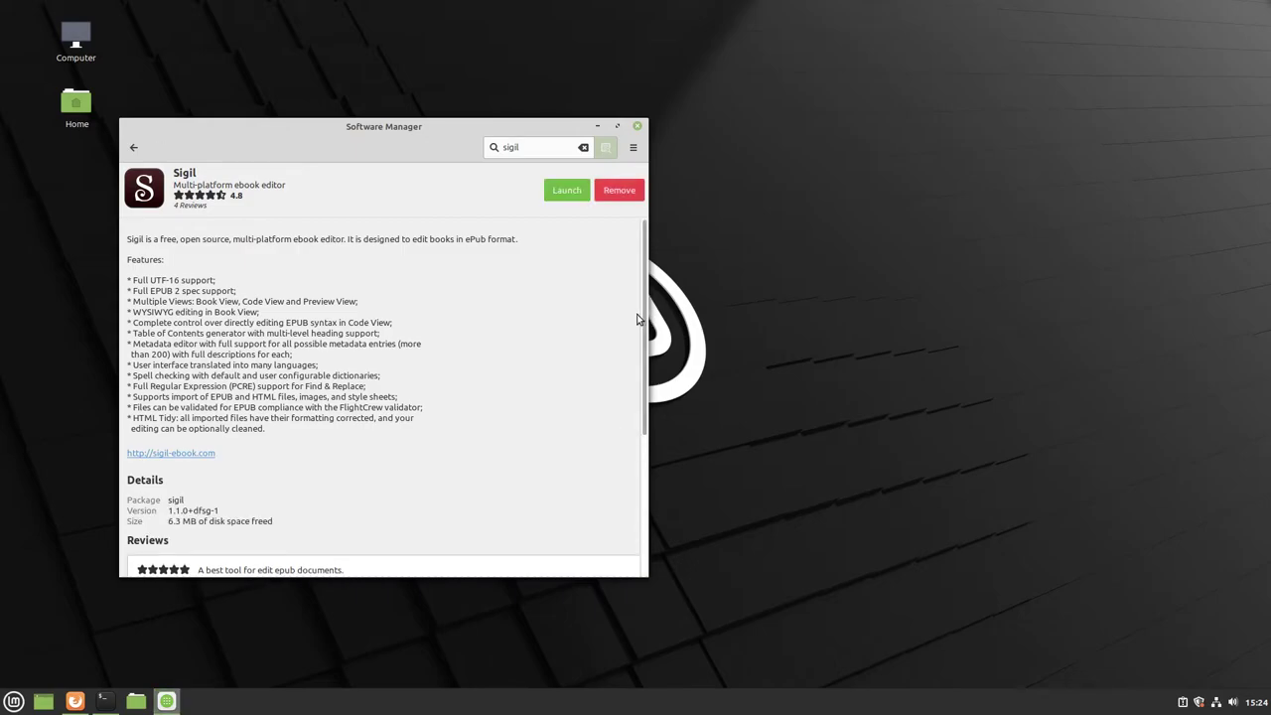
click(636, 126)
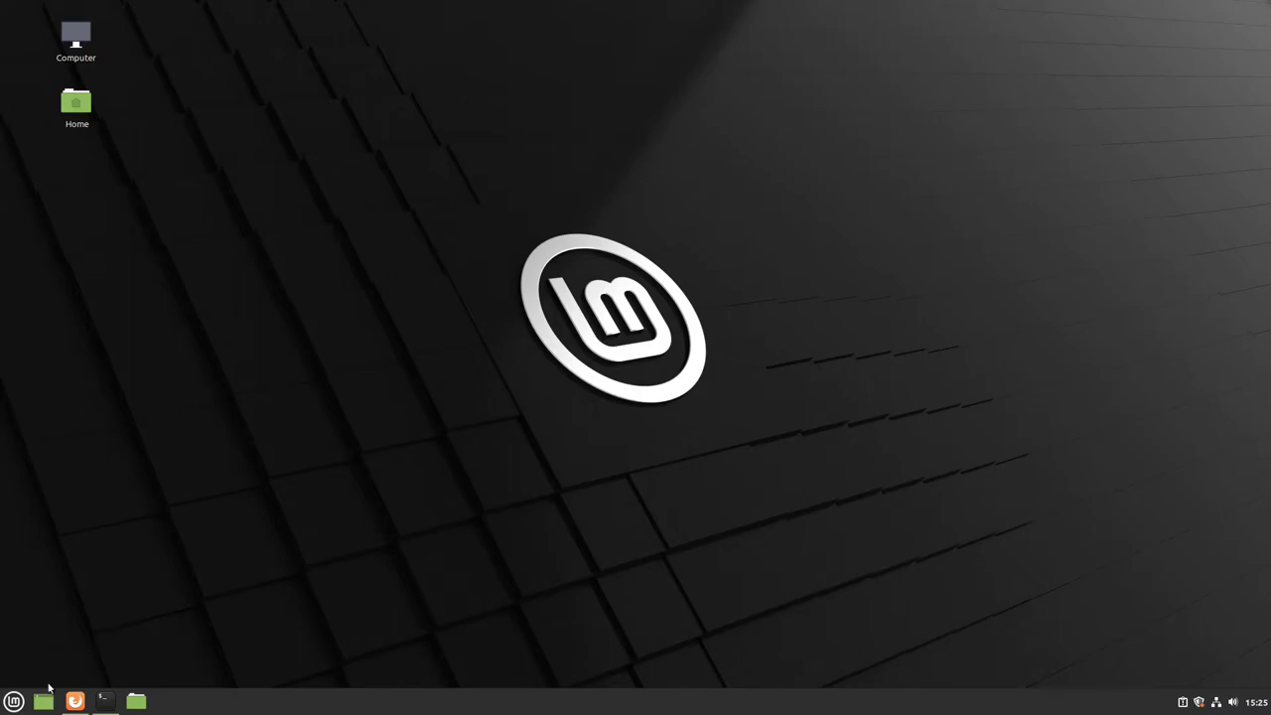
Launch Sigil on a blank untitled.epub and try the external XHTML editor, which reports none set
click(14, 701)
text(sigi)
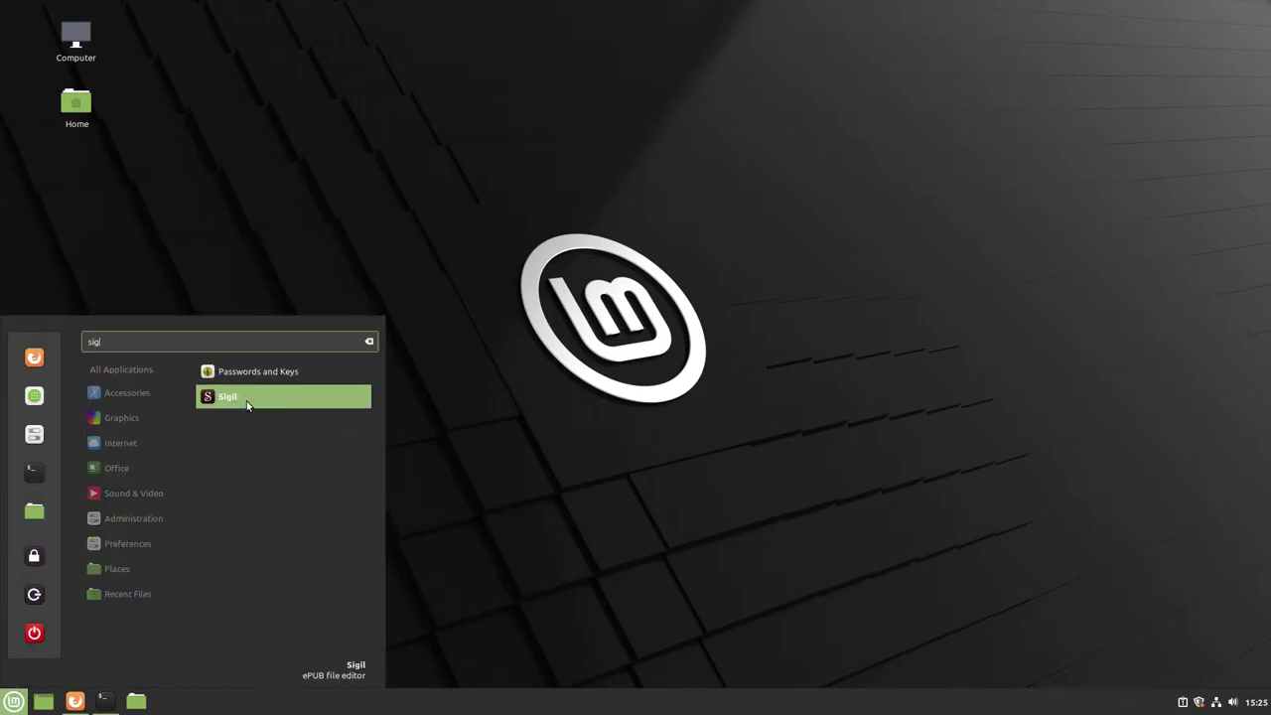
click(248, 399)
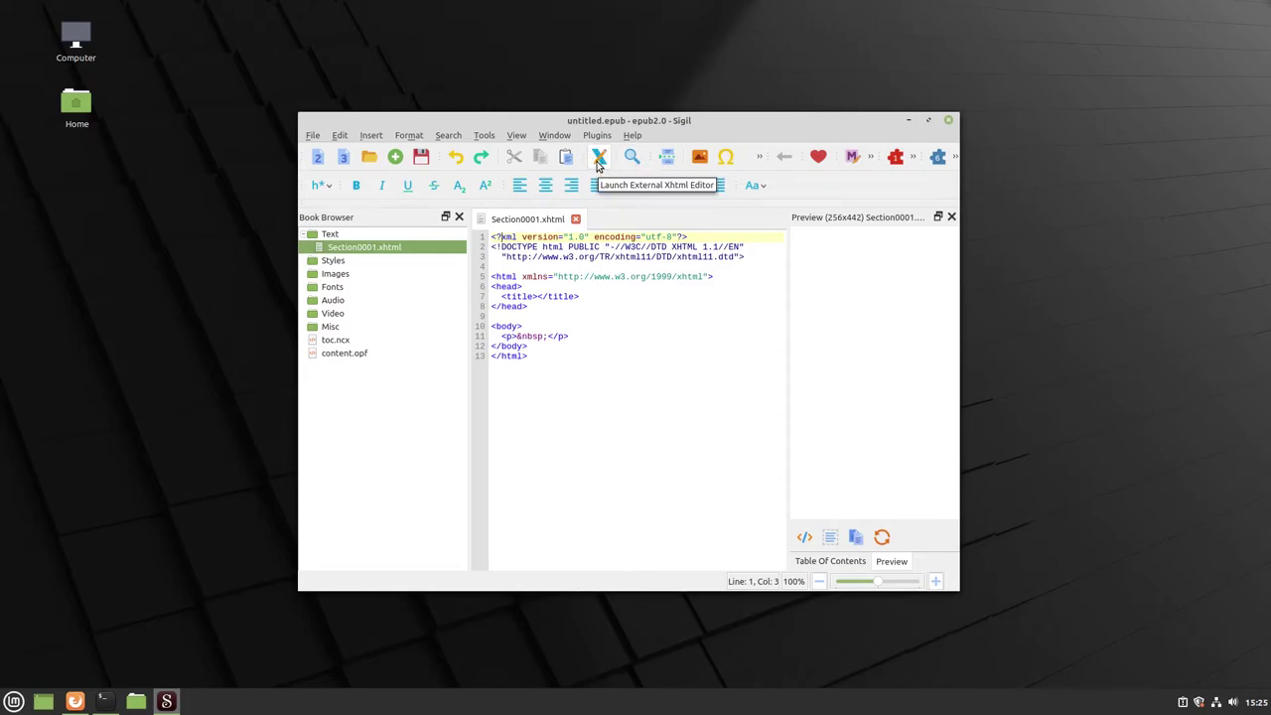
click(598, 161)
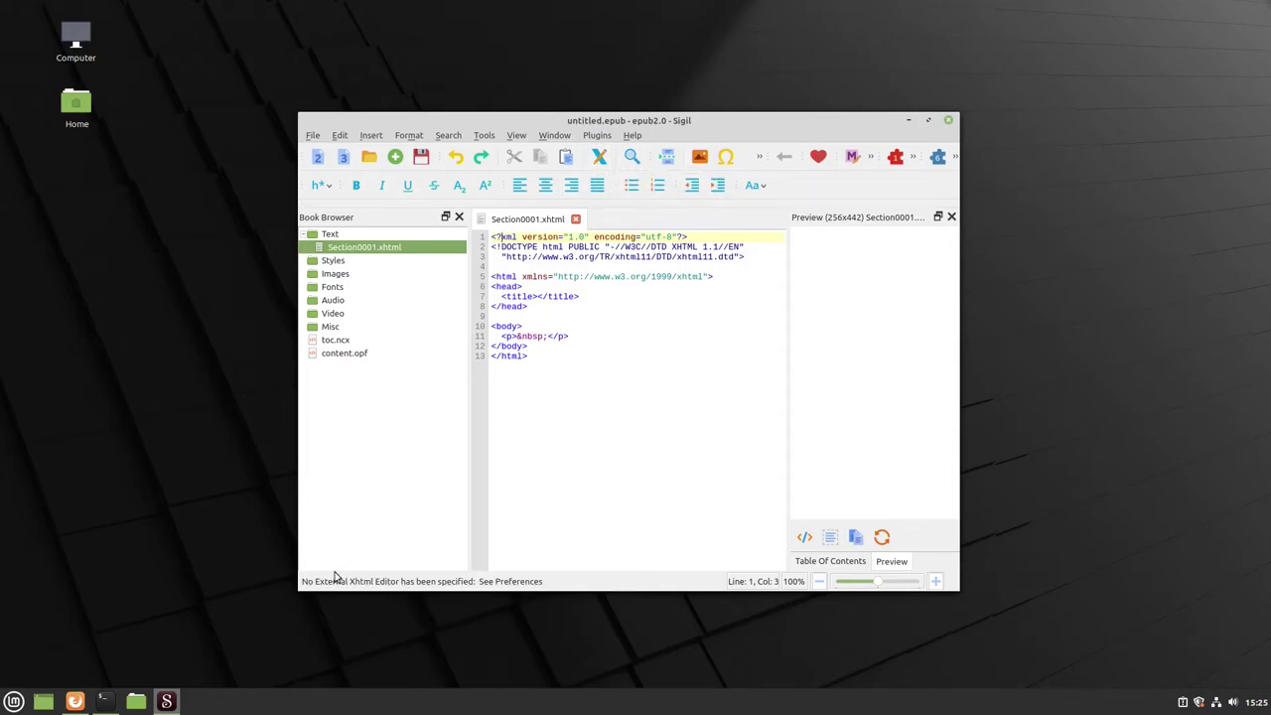
drag(600, 119, 513, 93)
click(275, 111)
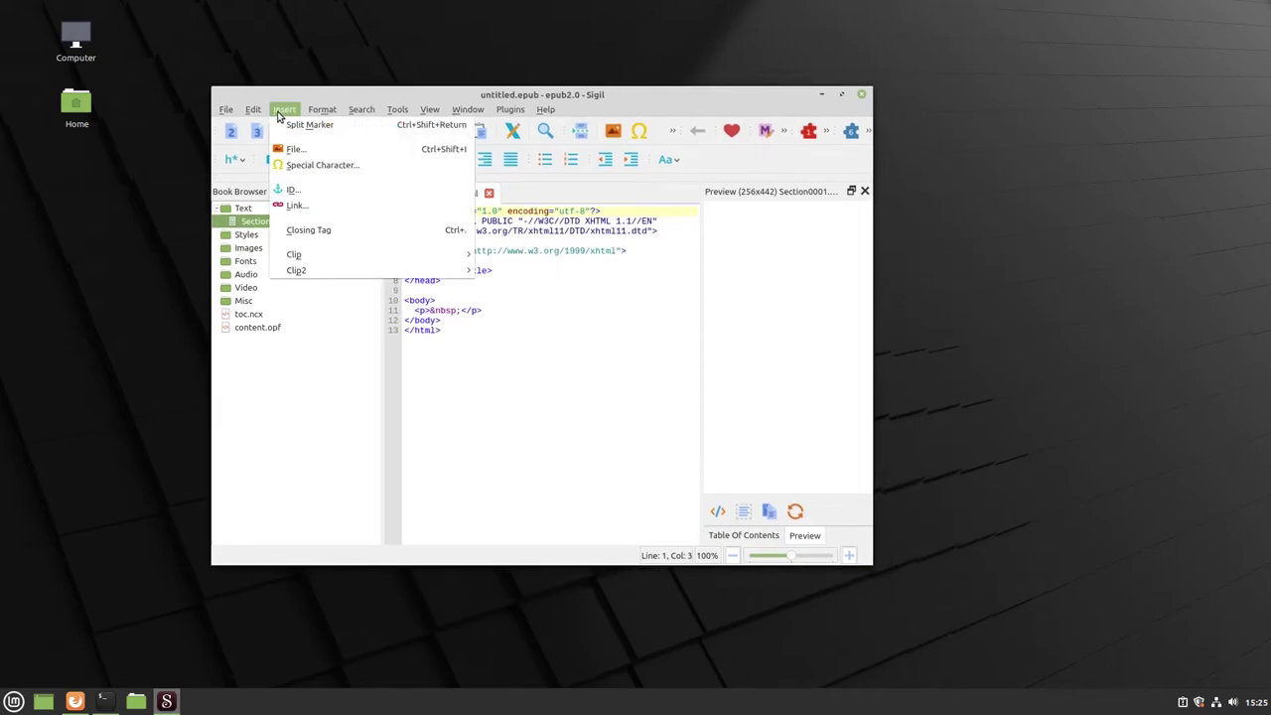
mouse_move(254, 111)
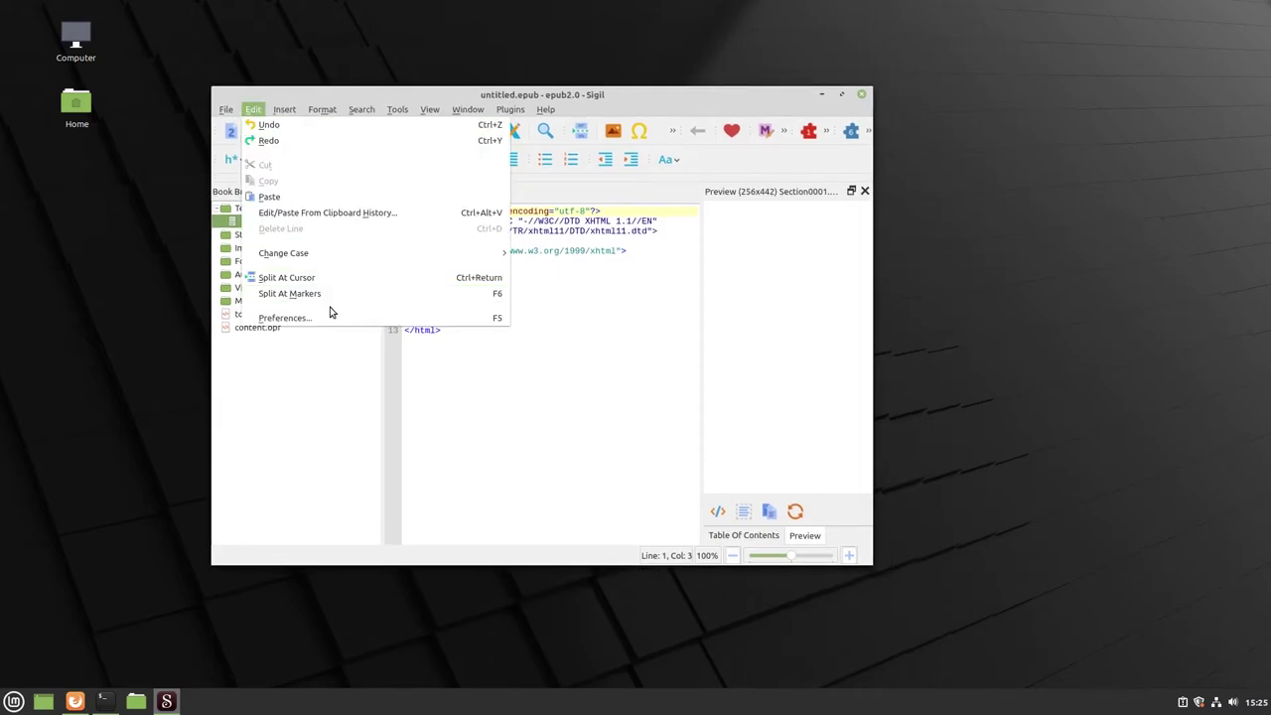
click(327, 317)
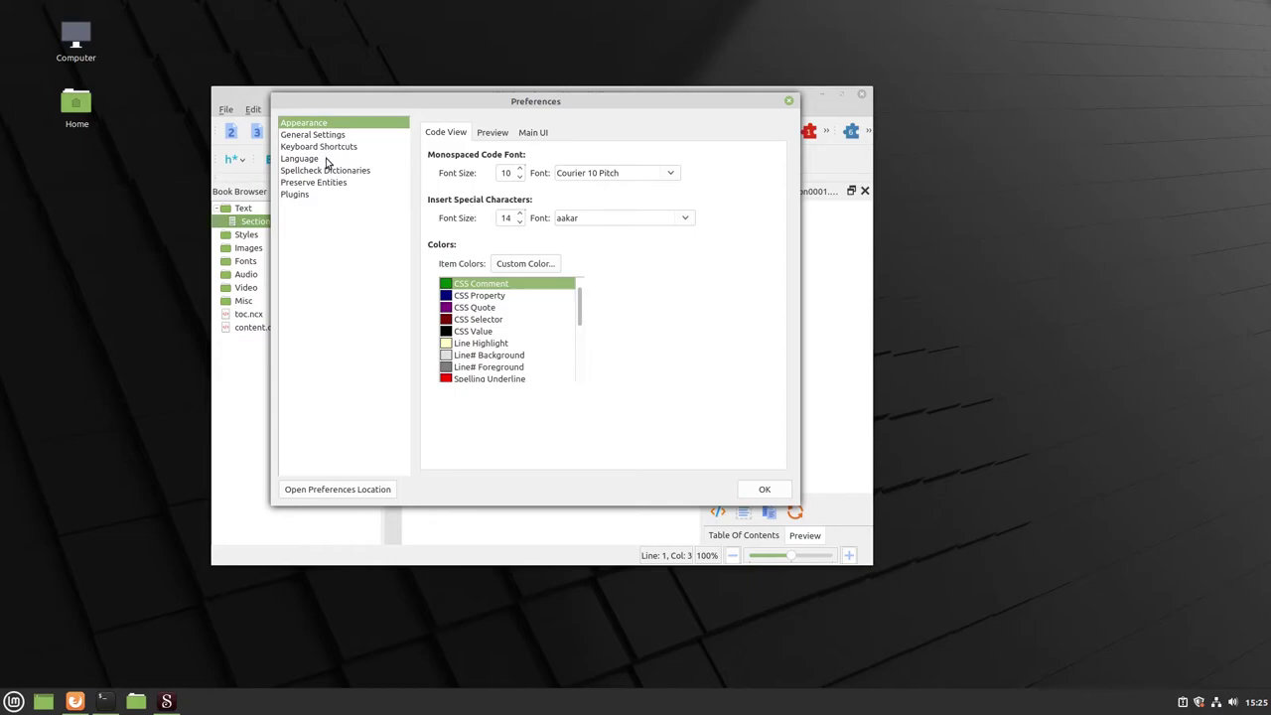
click(297, 196)
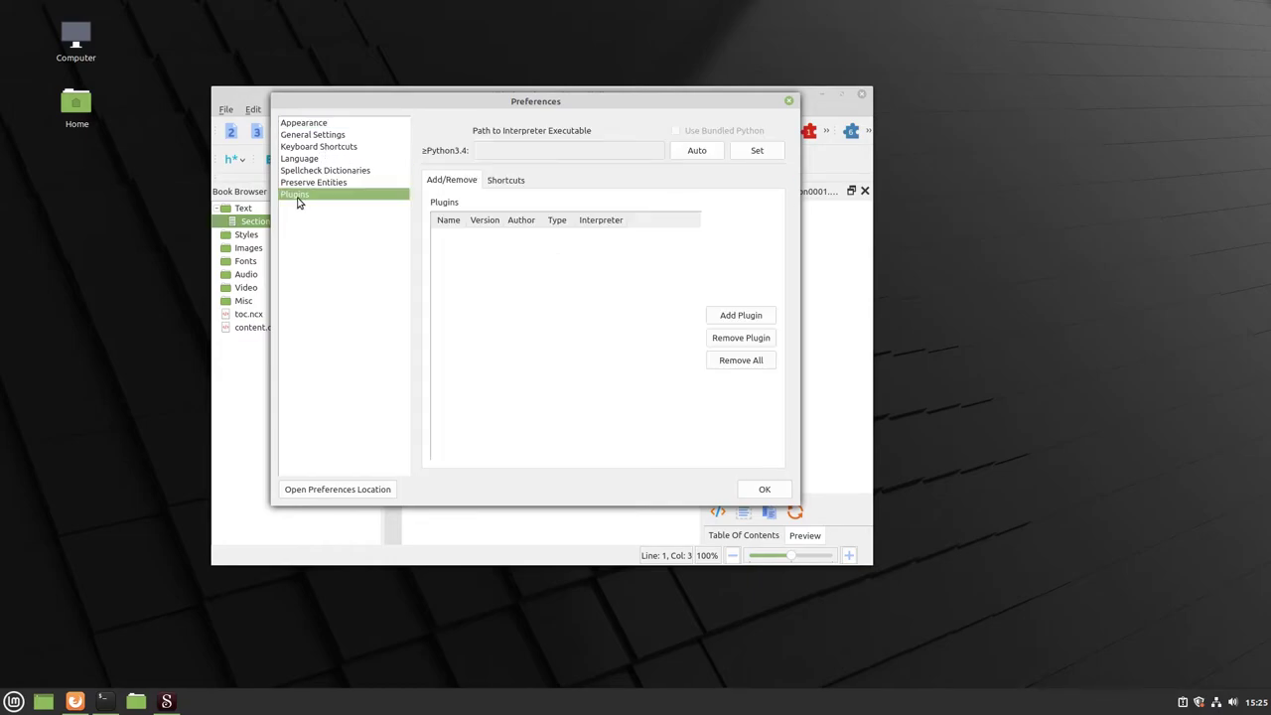
click(307, 183)
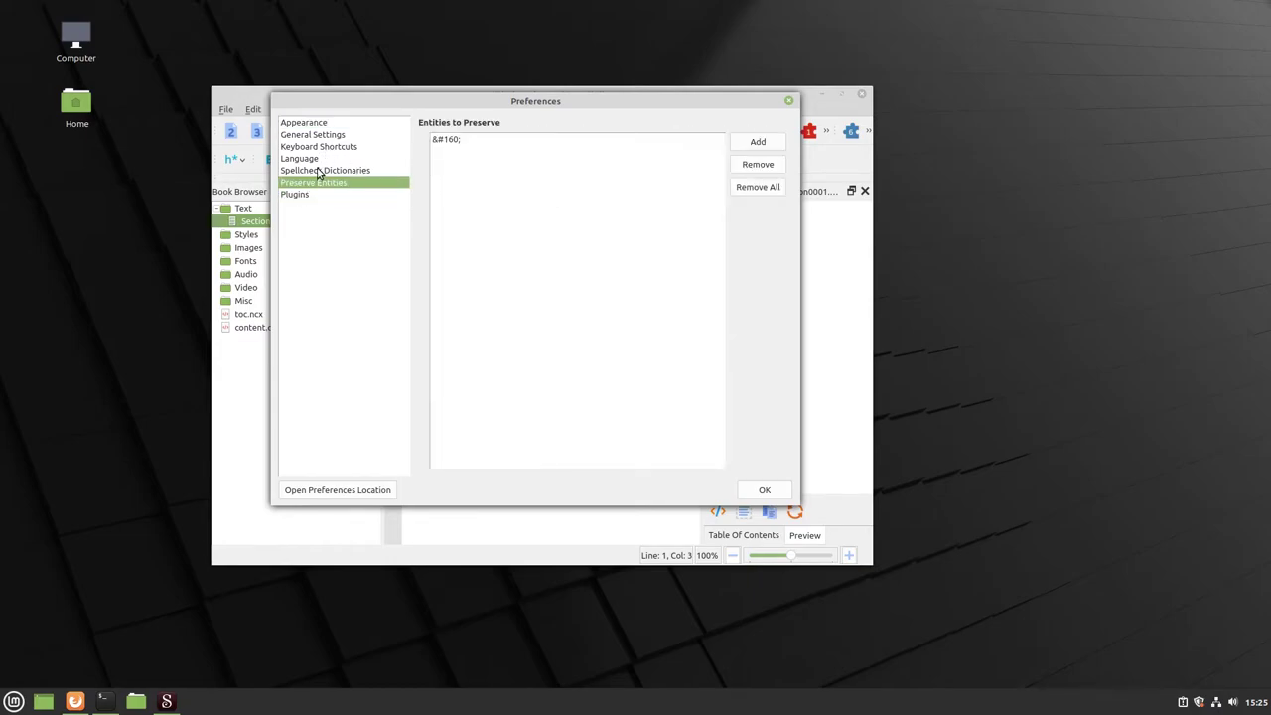
click(320, 171)
click(312, 135)
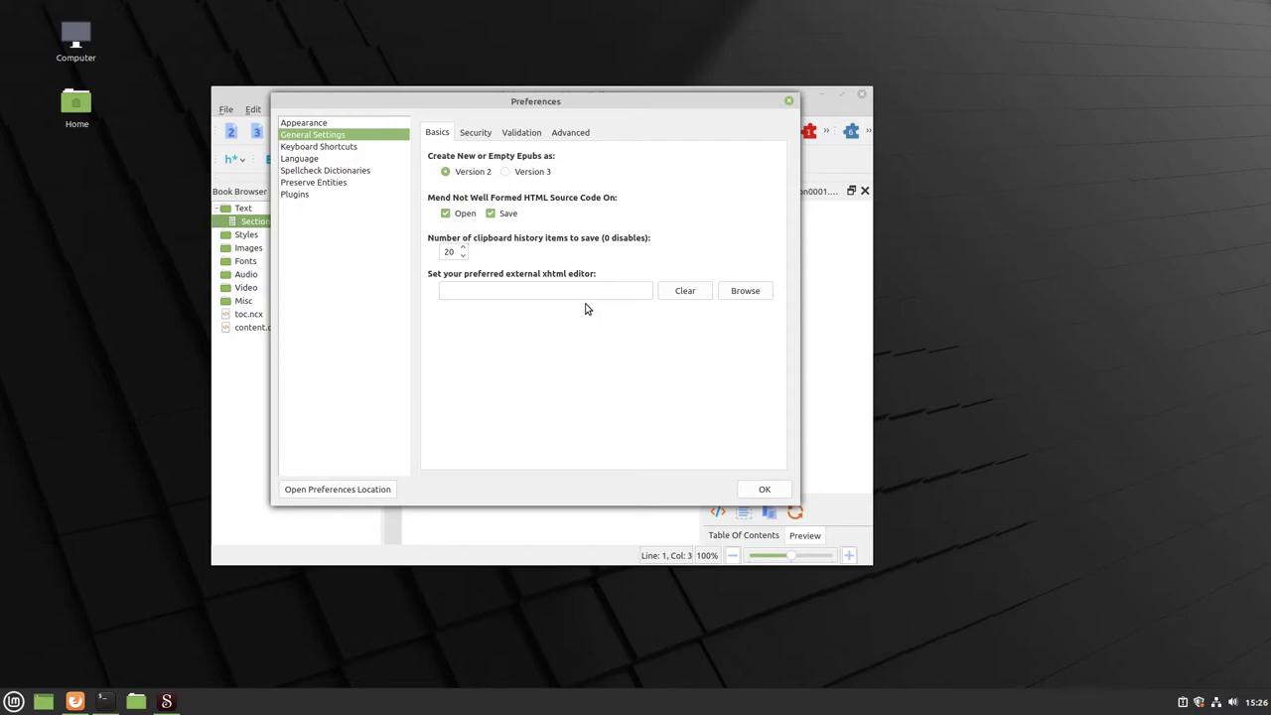
click(789, 101)
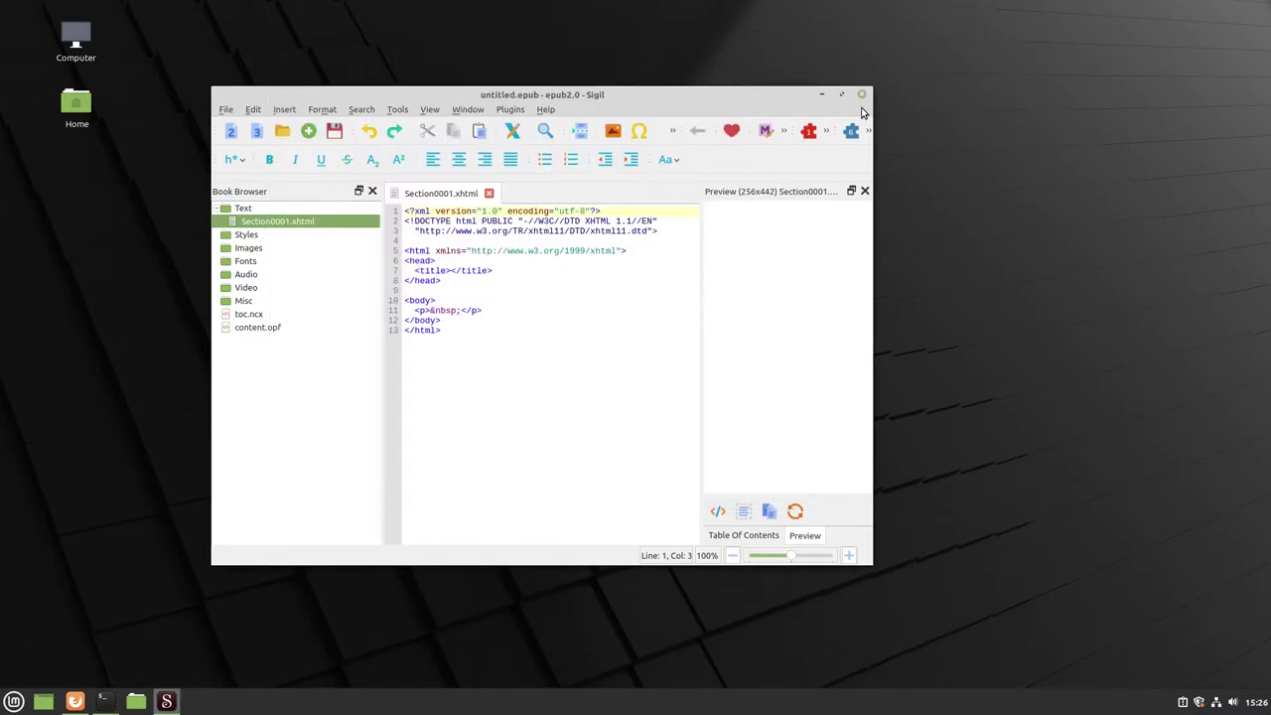
Close Sigil, show the PageEdit README's On Linux build steps in Firefox, and return to the terminal
click(861, 94)
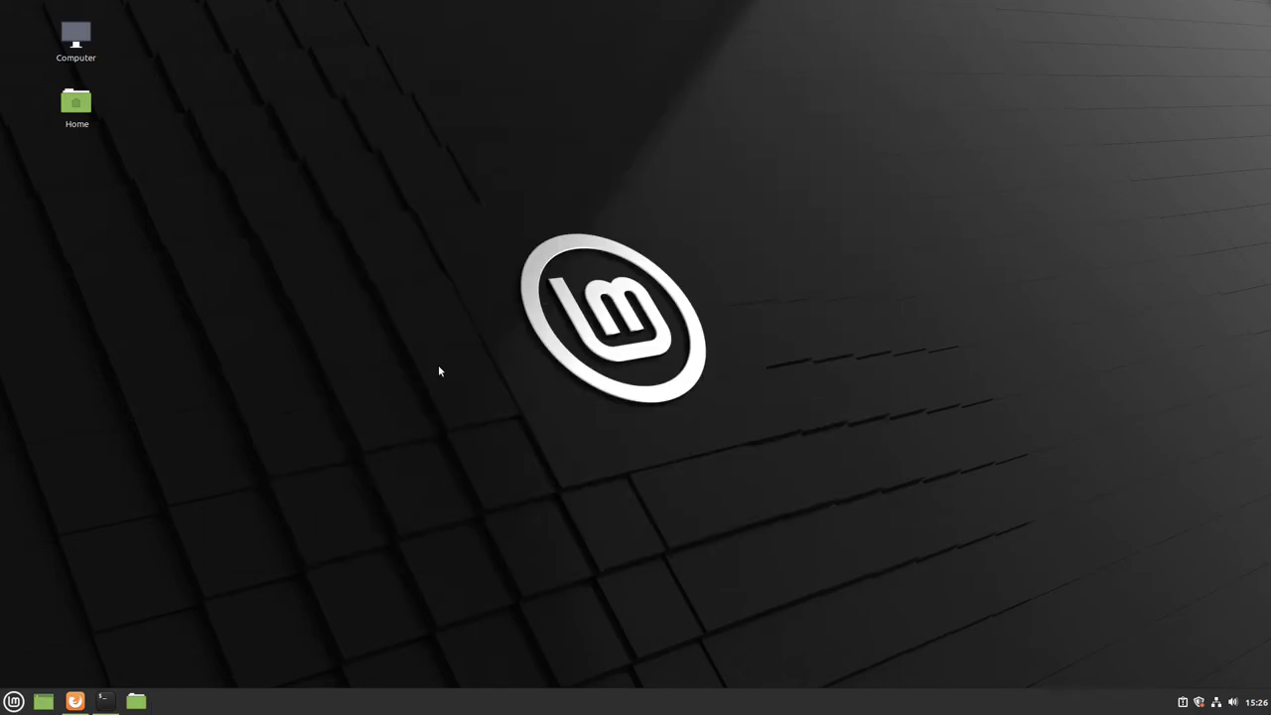
click(80, 709)
scroll(832, 308, up, 15)
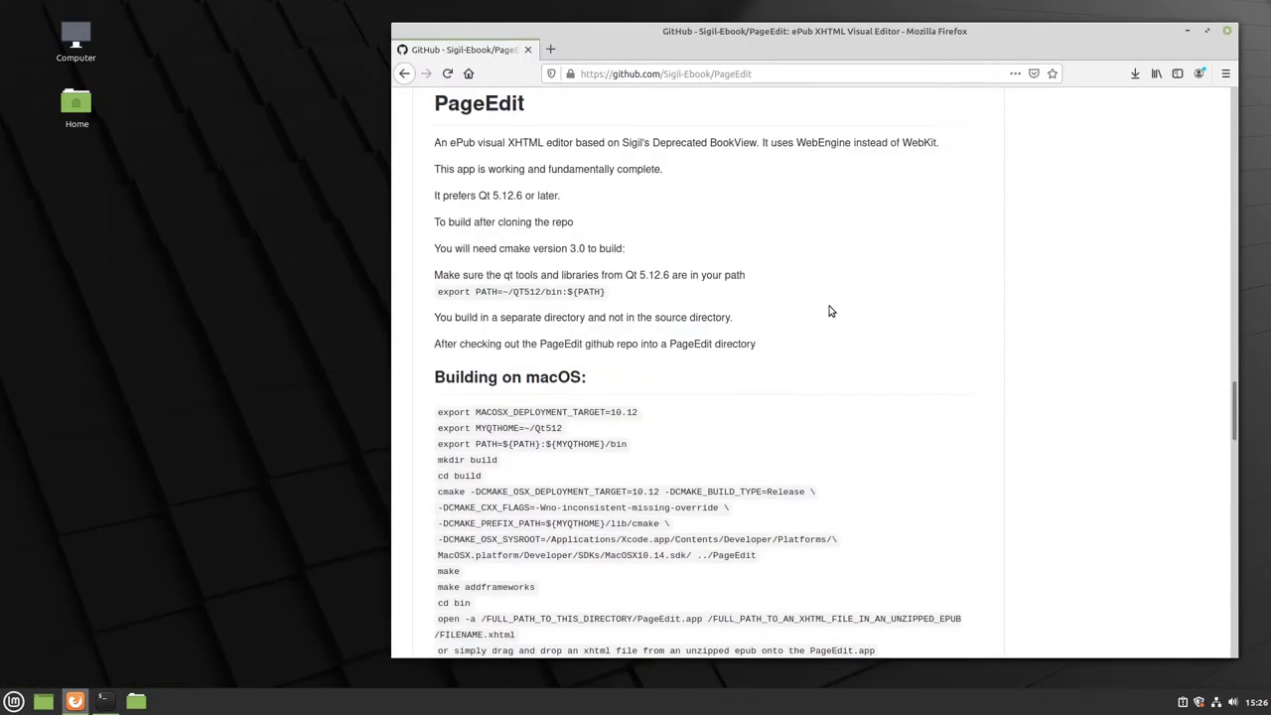
scroll(829, 309, up, 15)
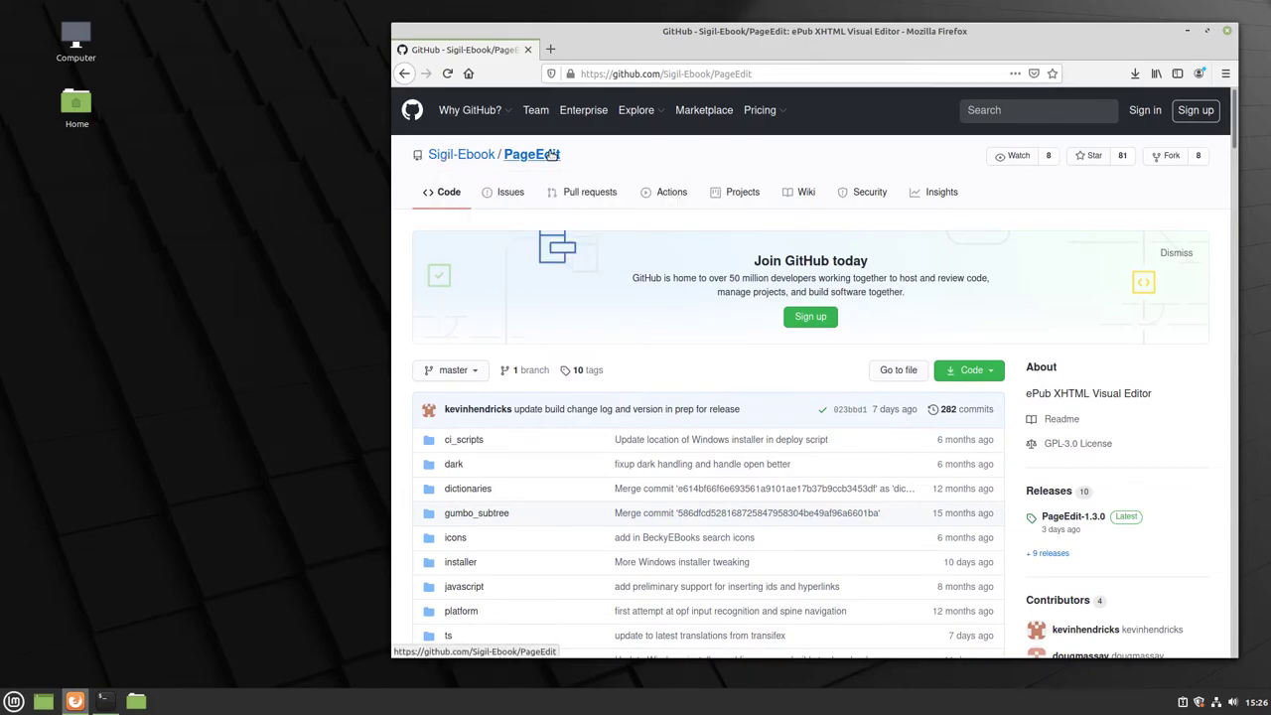
scroll(673, 232, down, 10)
scroll(671, 234, down, 20)
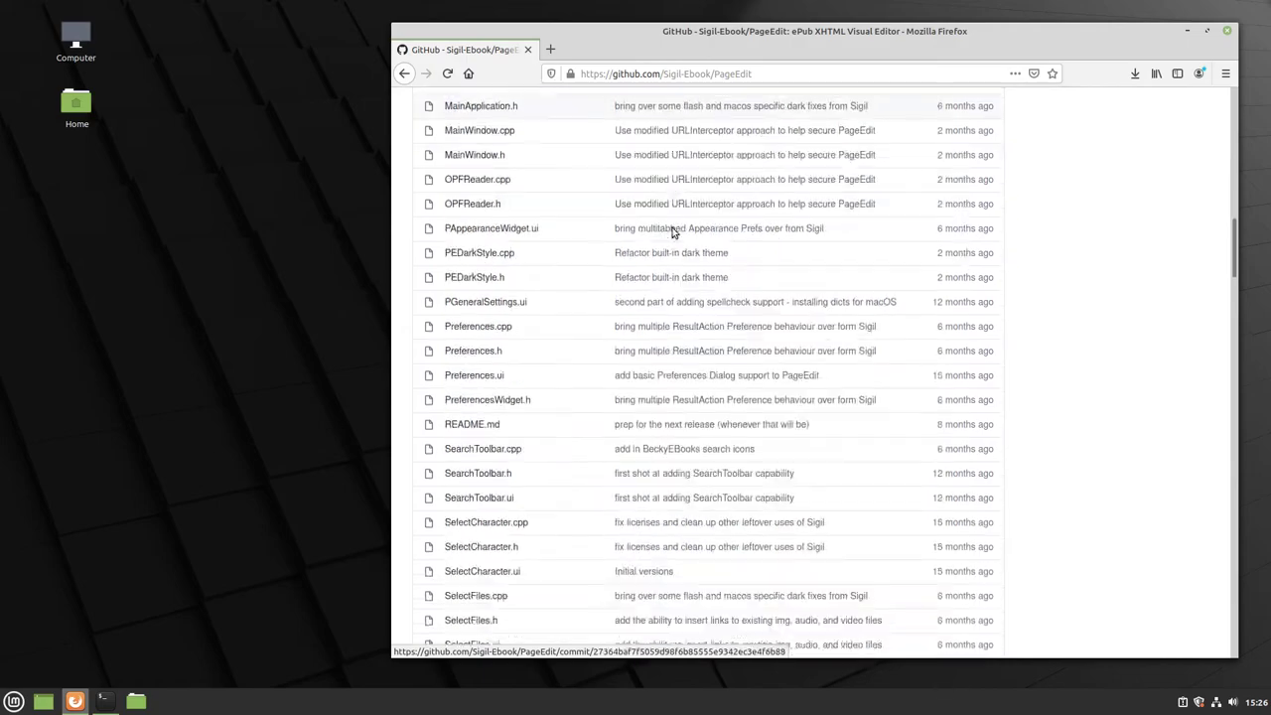
scroll(669, 235, down, 3)
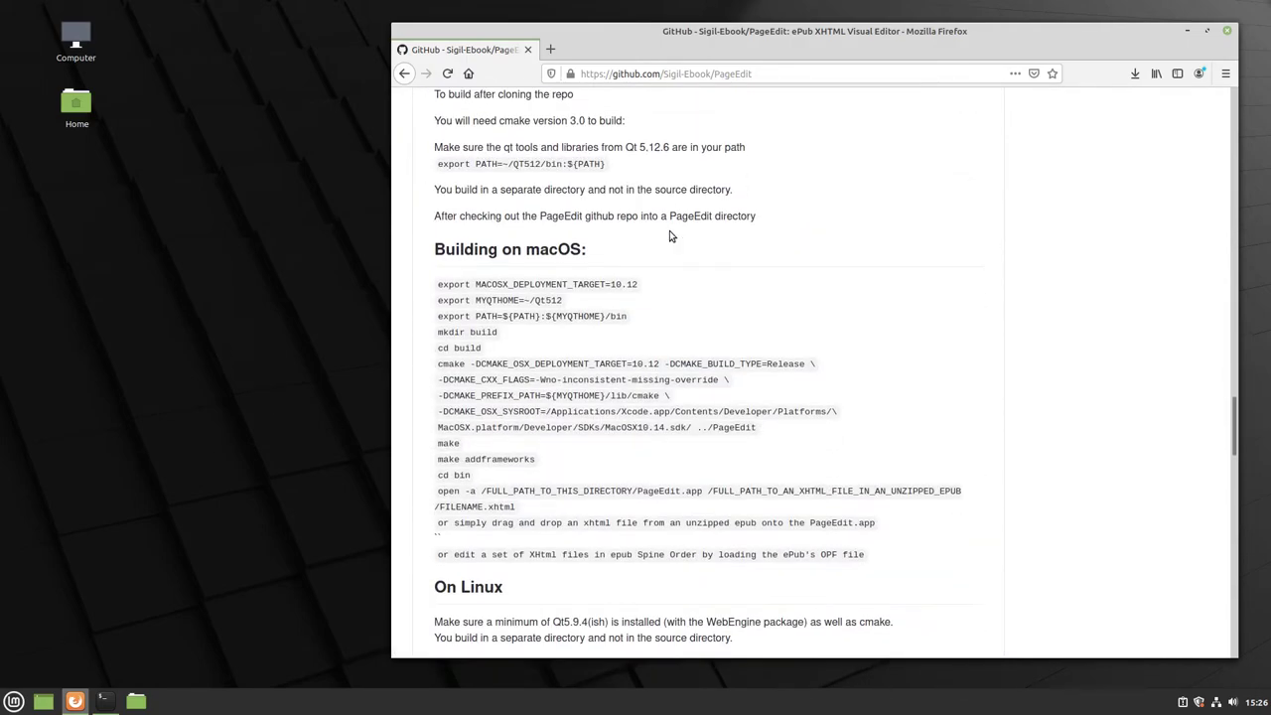
scroll(669, 236, up, 2)
scroll(559, 212, down, 3)
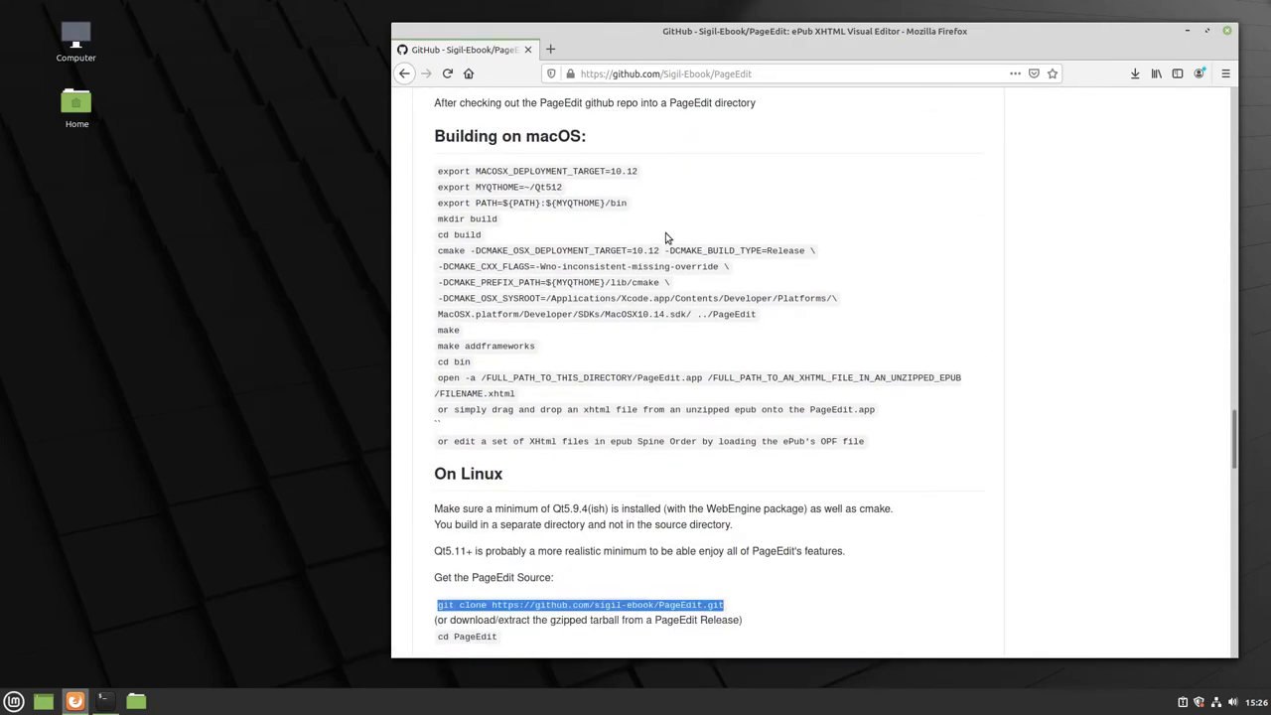
scroll(669, 238, down, 4)
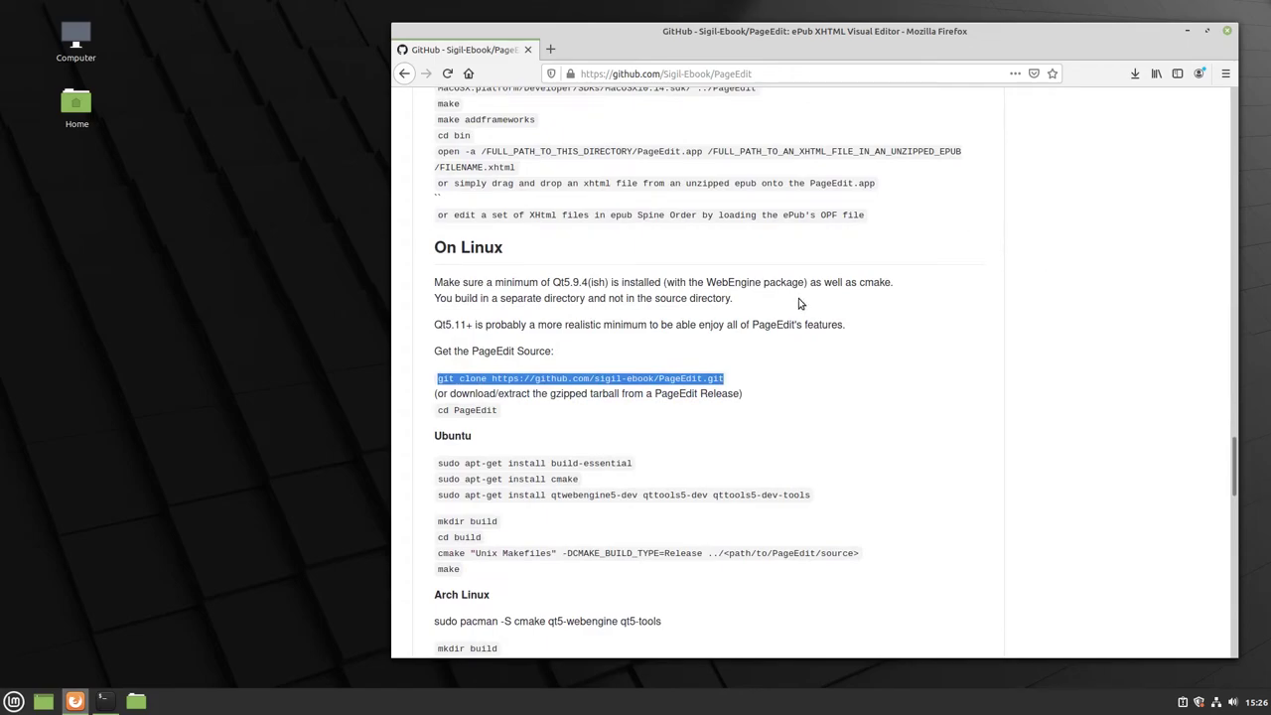
scroll(769, 362, down, 1)
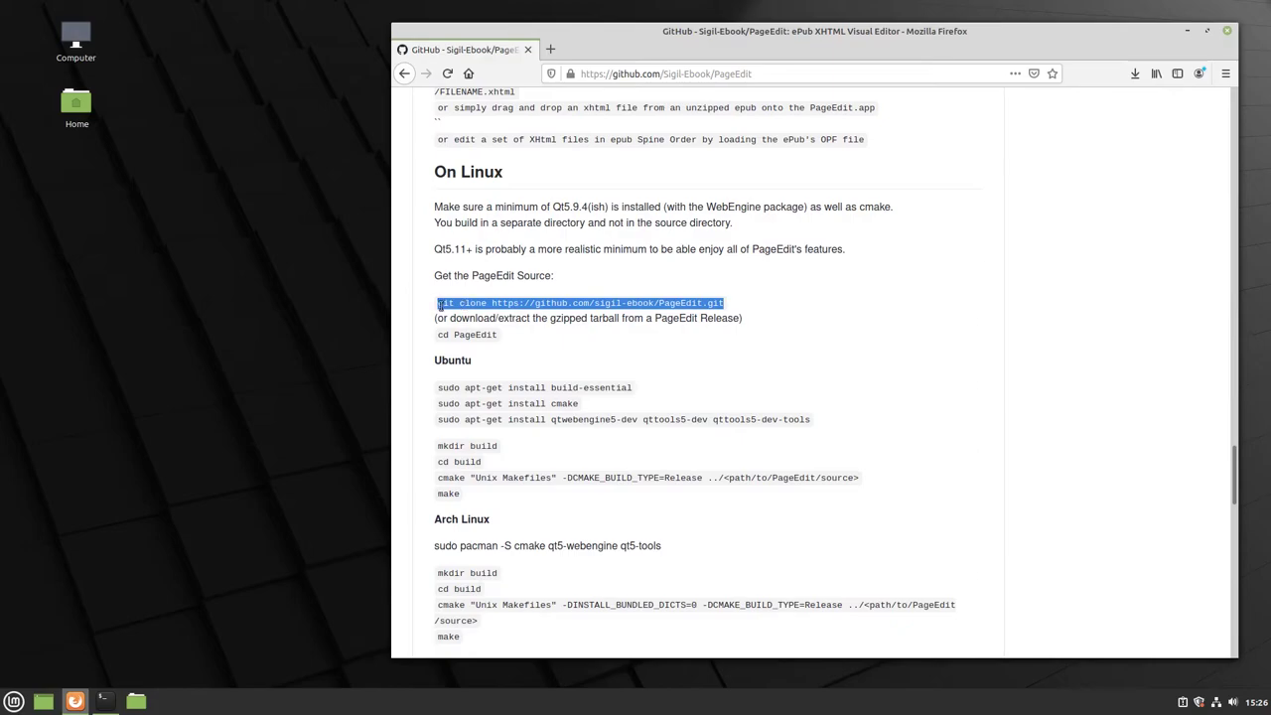
click(104, 701)
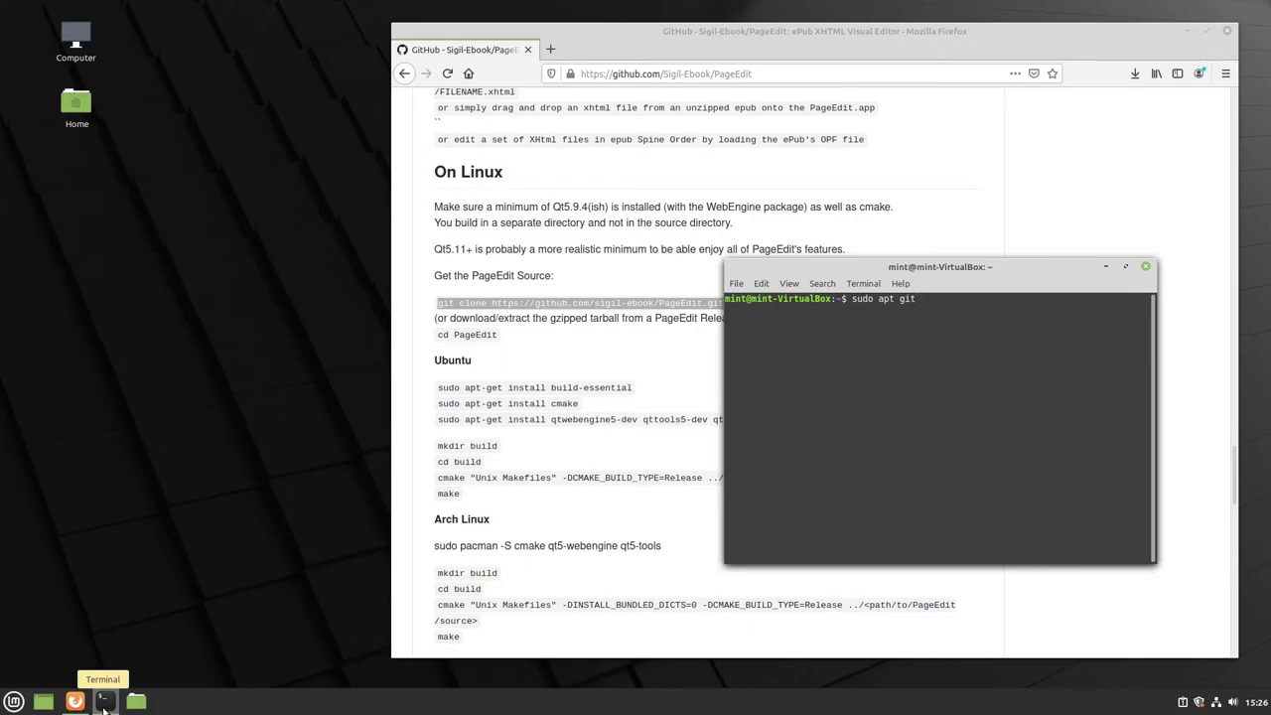
Run a misspelled 'sudo apt isntall git' and enter the sudo password
key(BackSpace)
key(BackSpace)
key(BackSpace)
key(Return)
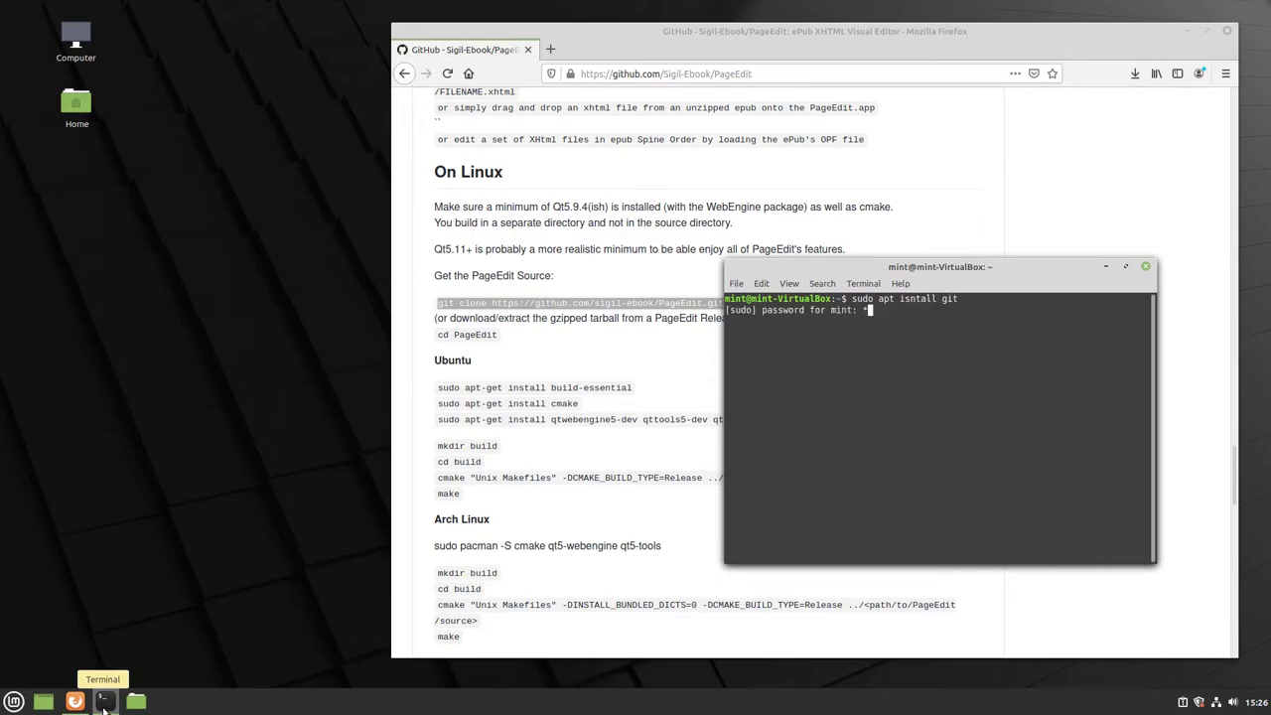
key(Return)
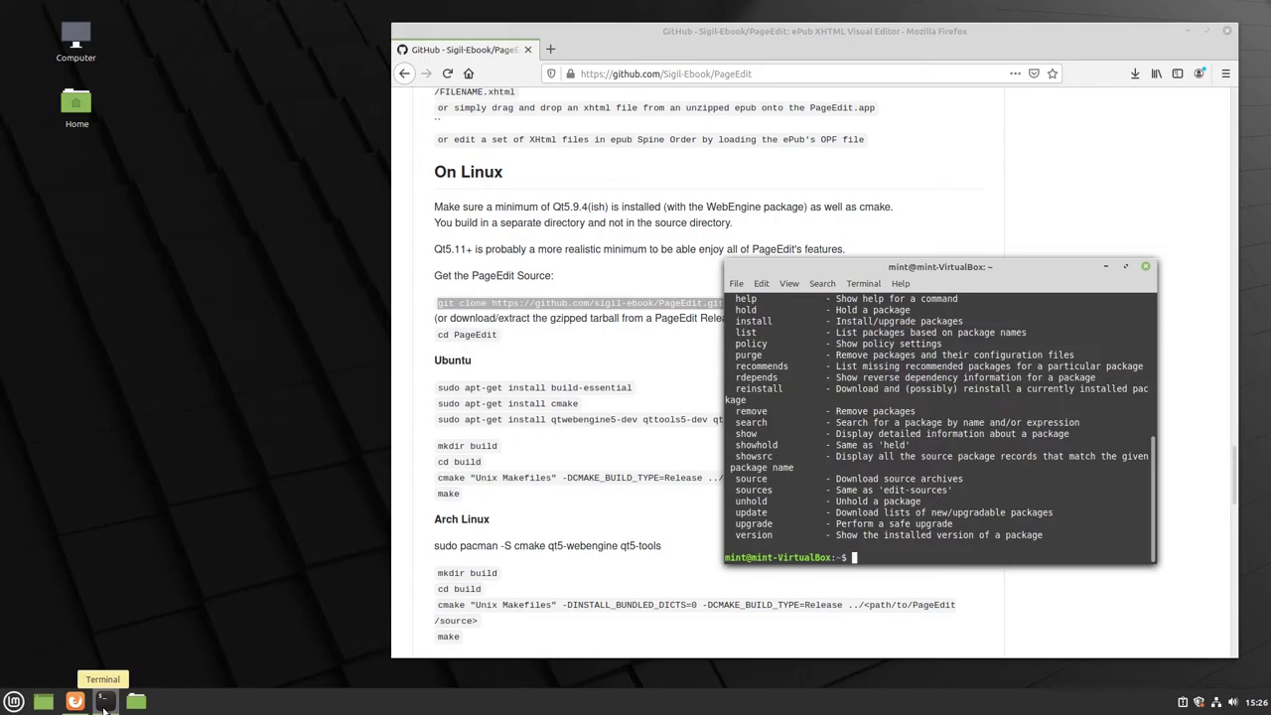
Fix the typo and rerun 'sudo apt install git', which reports git already newest
key(Up)
key(BackSpace)
key(BackSpace)
key(BackSpace)
key(BackSpace)
key(BackSpace)
key(BackSpace)
key(BackSpace)
key(BackSpace)
key(BackSpace)
key(BackSpace)
text(nstall git)
key(Return)
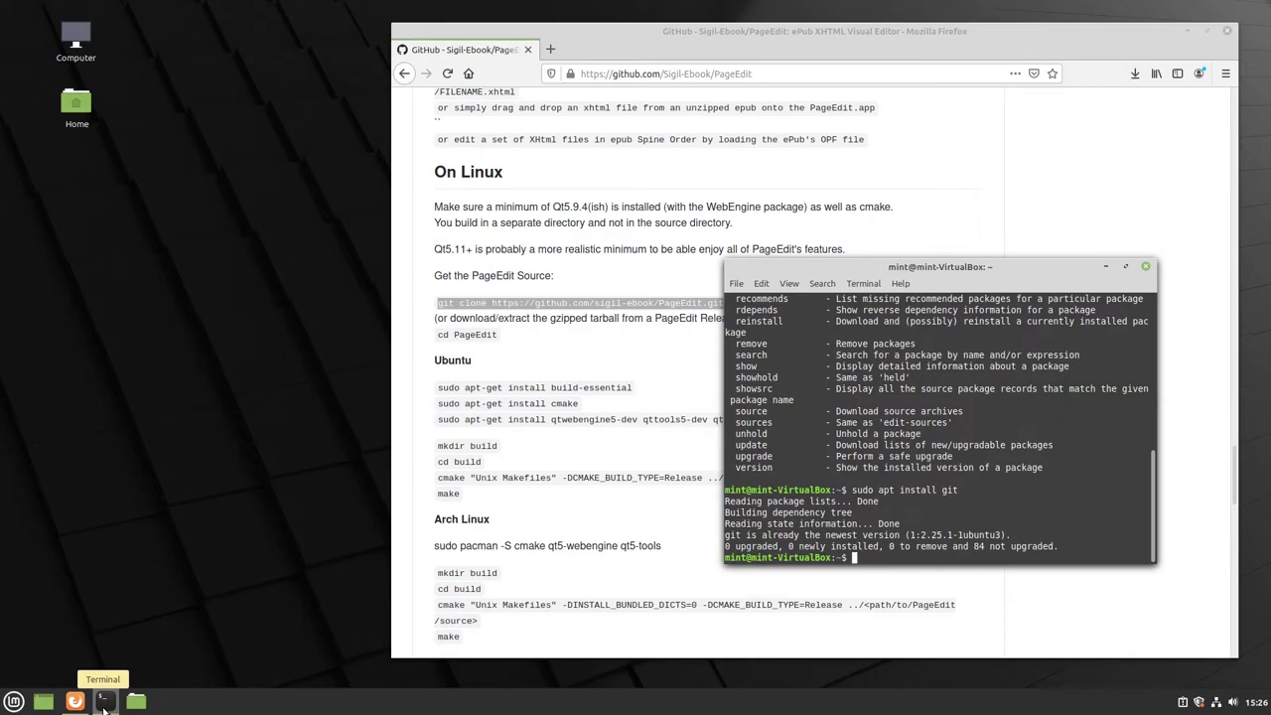
Place the Firefox PageEdit README on the left half and snap the terminal to the right half
drag(780, 32, 2, 282)
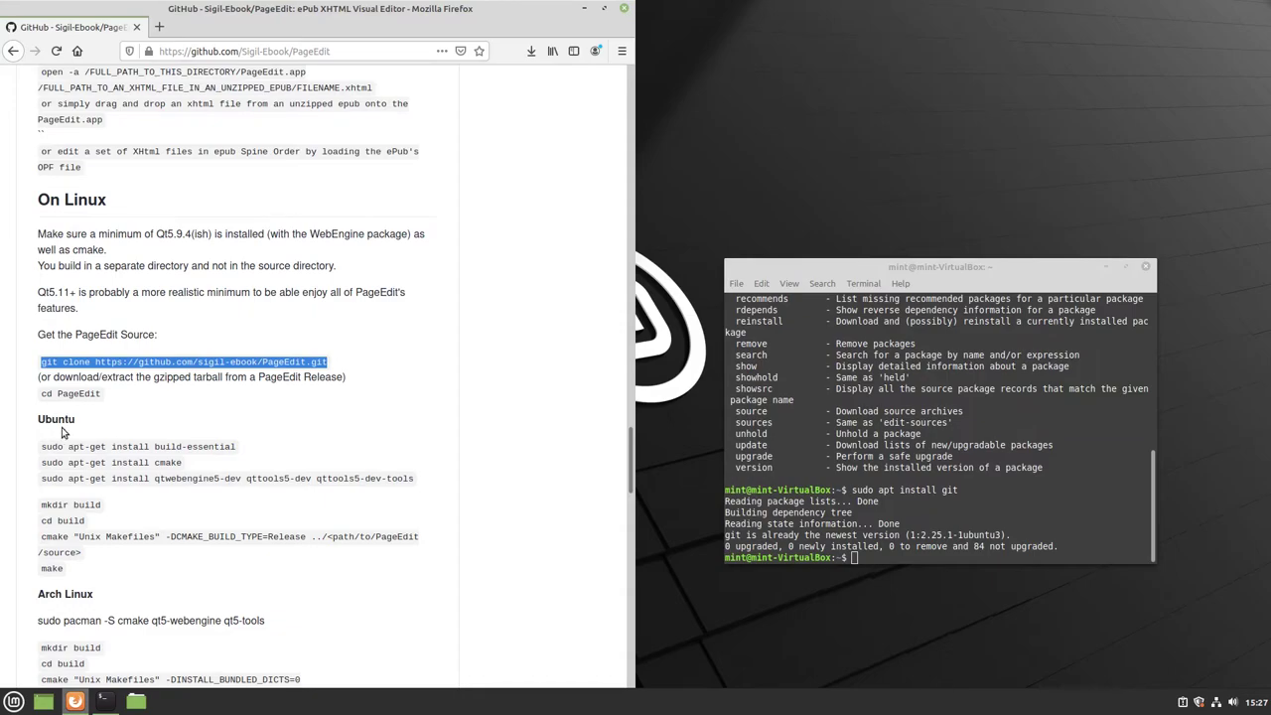
scroll(82, 431, down, 3)
scroll(95, 430, down, 1)
scroll(154, 419, down, 5)
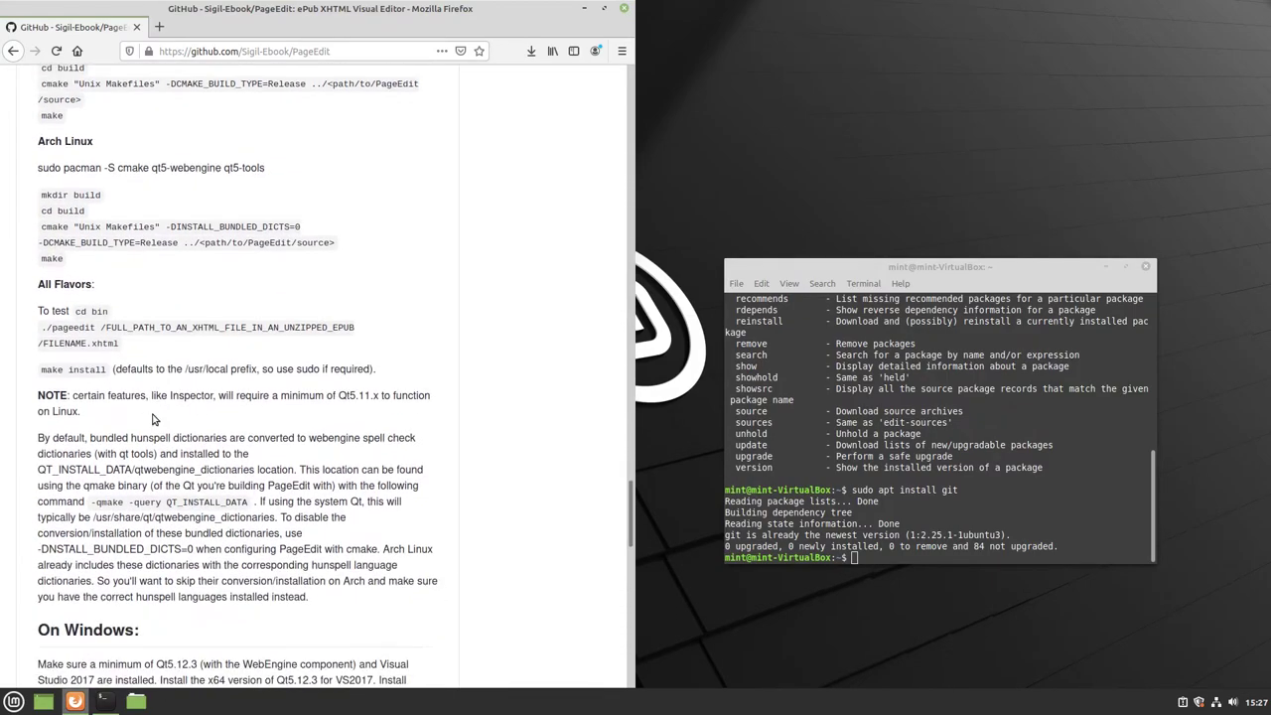
scroll(154, 419, up, 6)
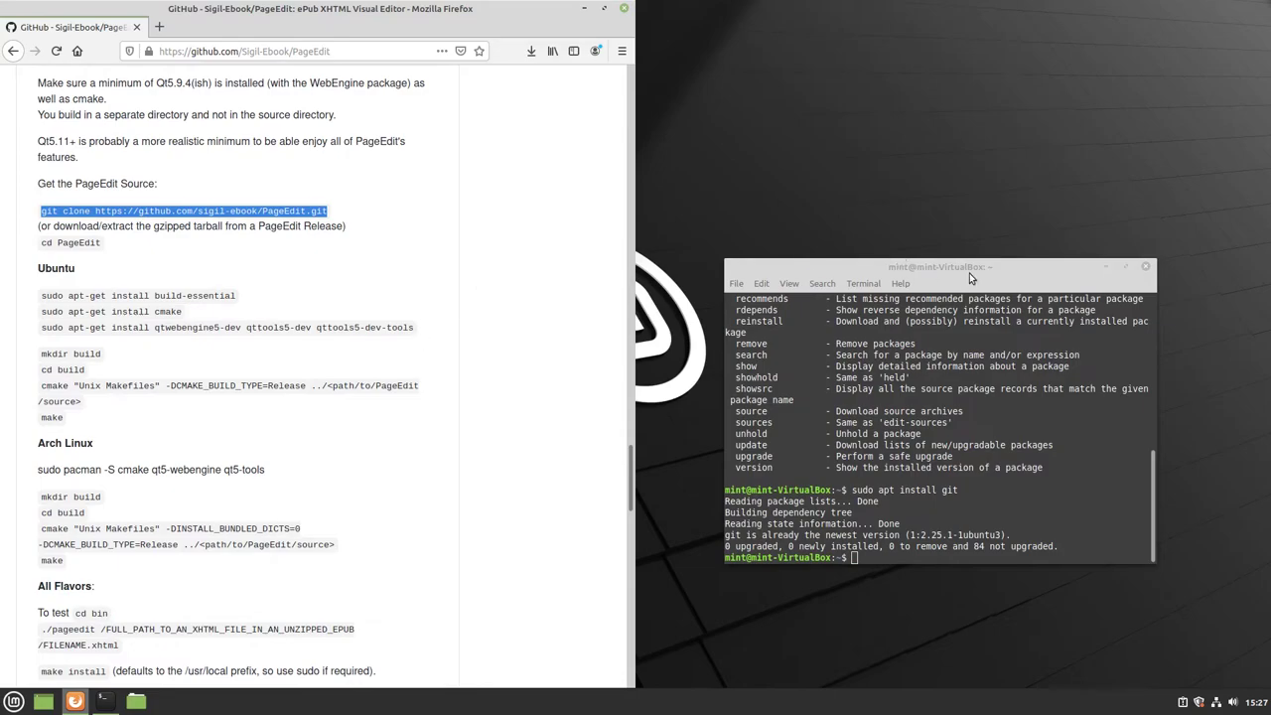
drag(969, 273, 1269, 328)
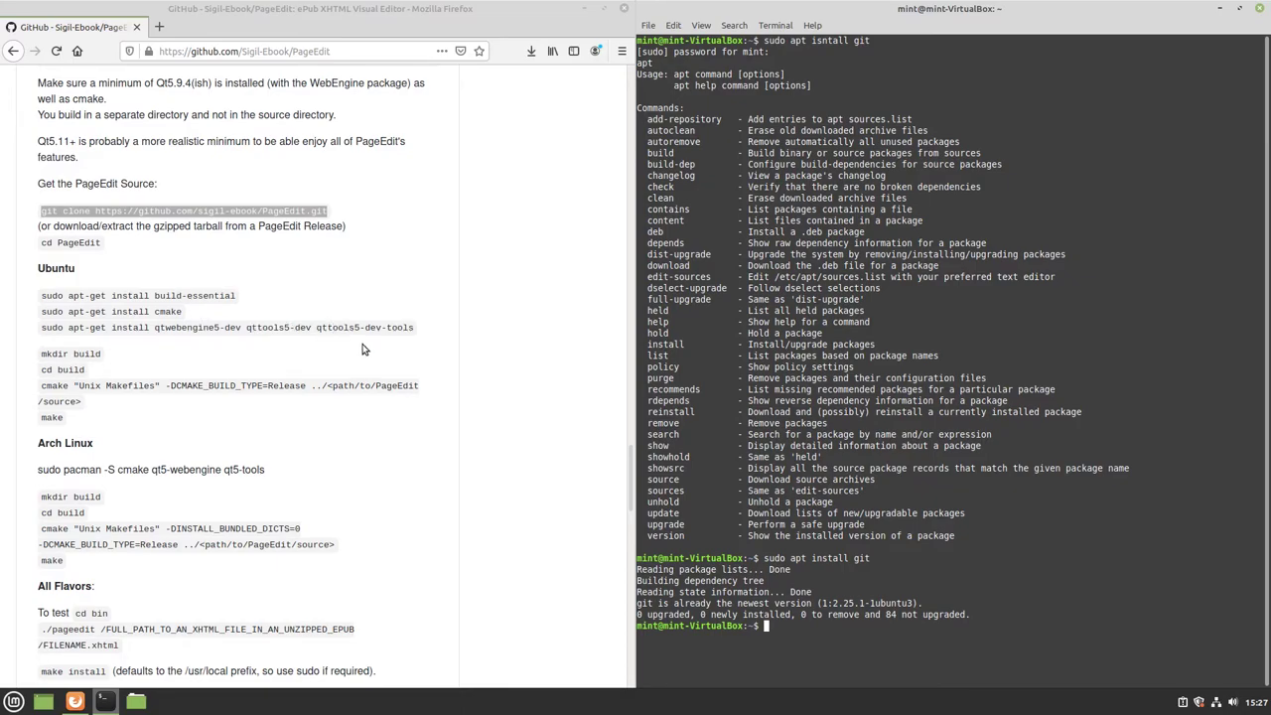
Copy the git clone command from the GitHub page and run it to clone PageEdit
click(283, 210)
triple_click(283, 211)
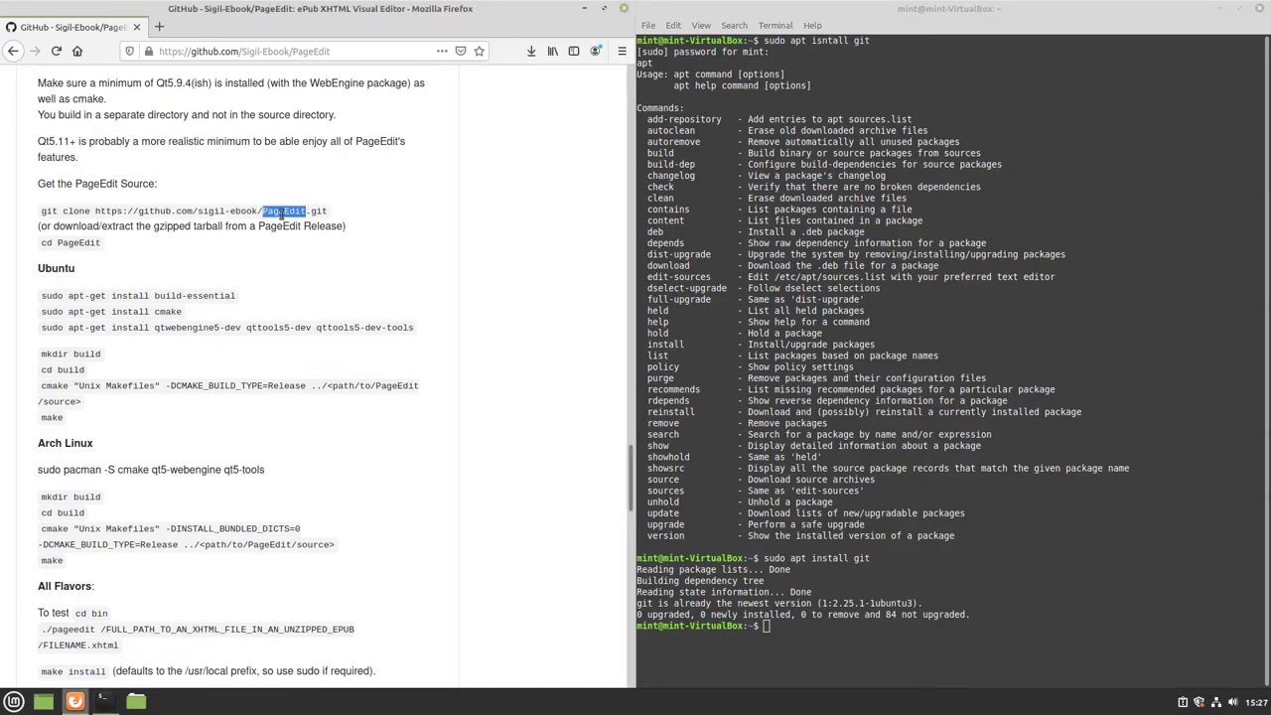
click(283, 211)
mouse_move(41, 210)
mouse_down()
mouse_move(348, 189)
mouse_move(343, 217)
mouse_up()
key(cmd+c)
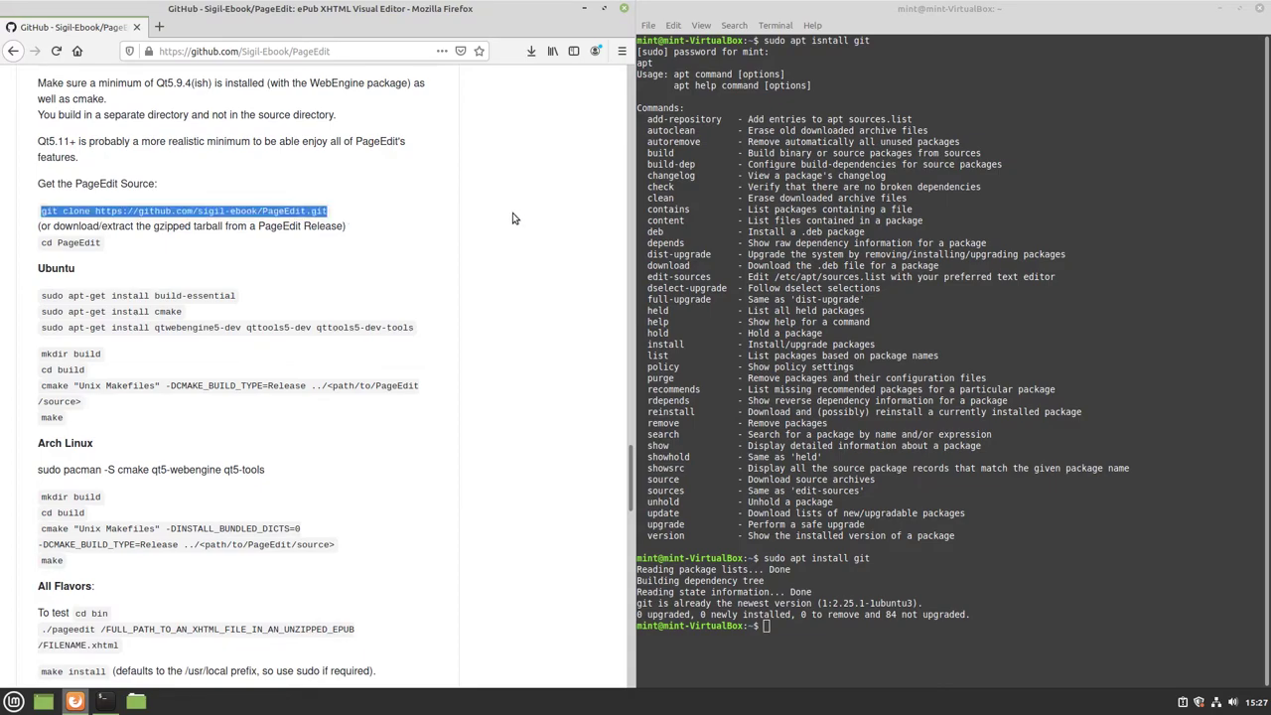
click(859, 636)
middle_click(860, 635)
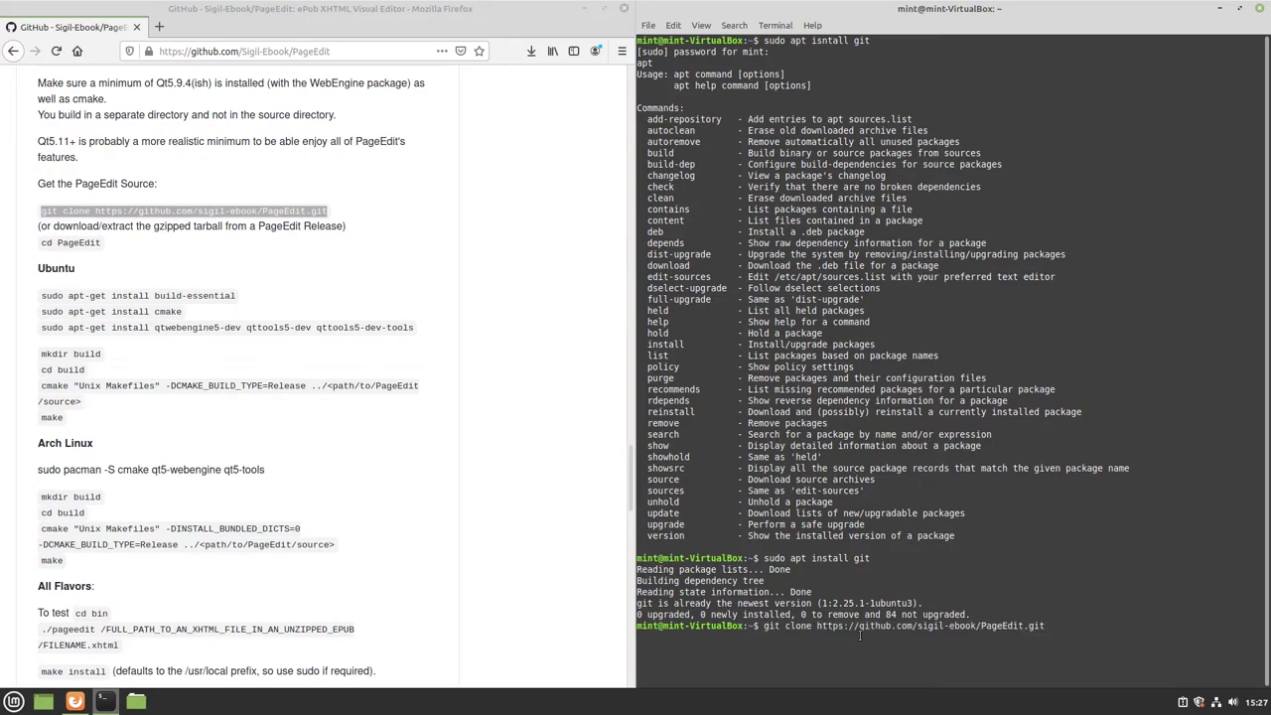
key(Return)
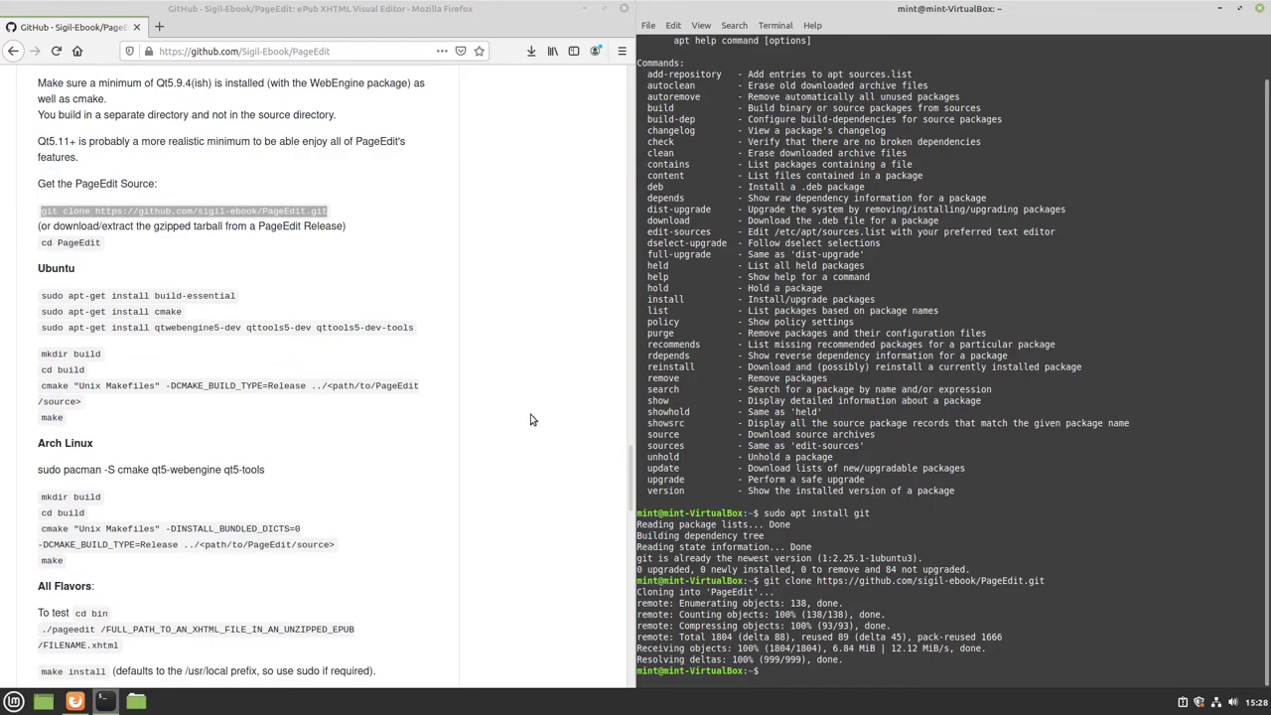
Change into the PageEdit folder with 'cd PageEdit/'
text(cd P)
key(Tab)
key(Return)
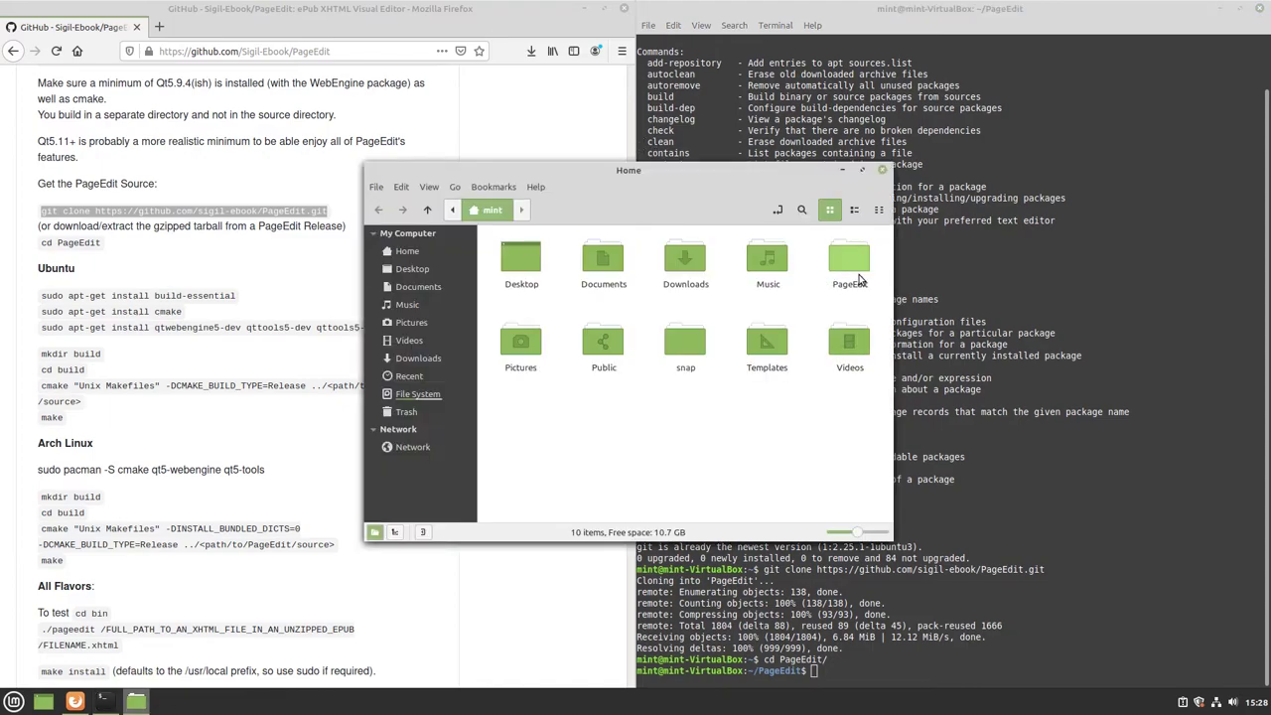
Close the Nemo Home window and select the build-essential install line on the GitHub page
click(882, 174)
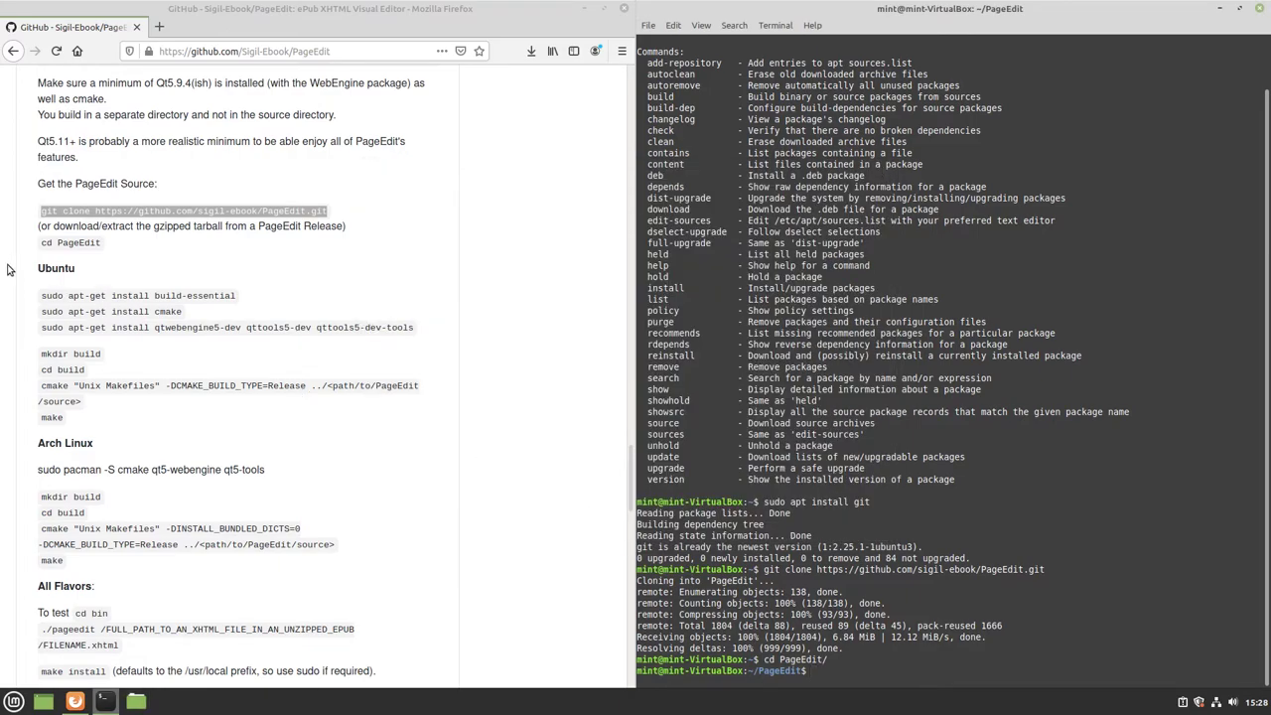
triple_click(223, 295)
key(cmd+c)
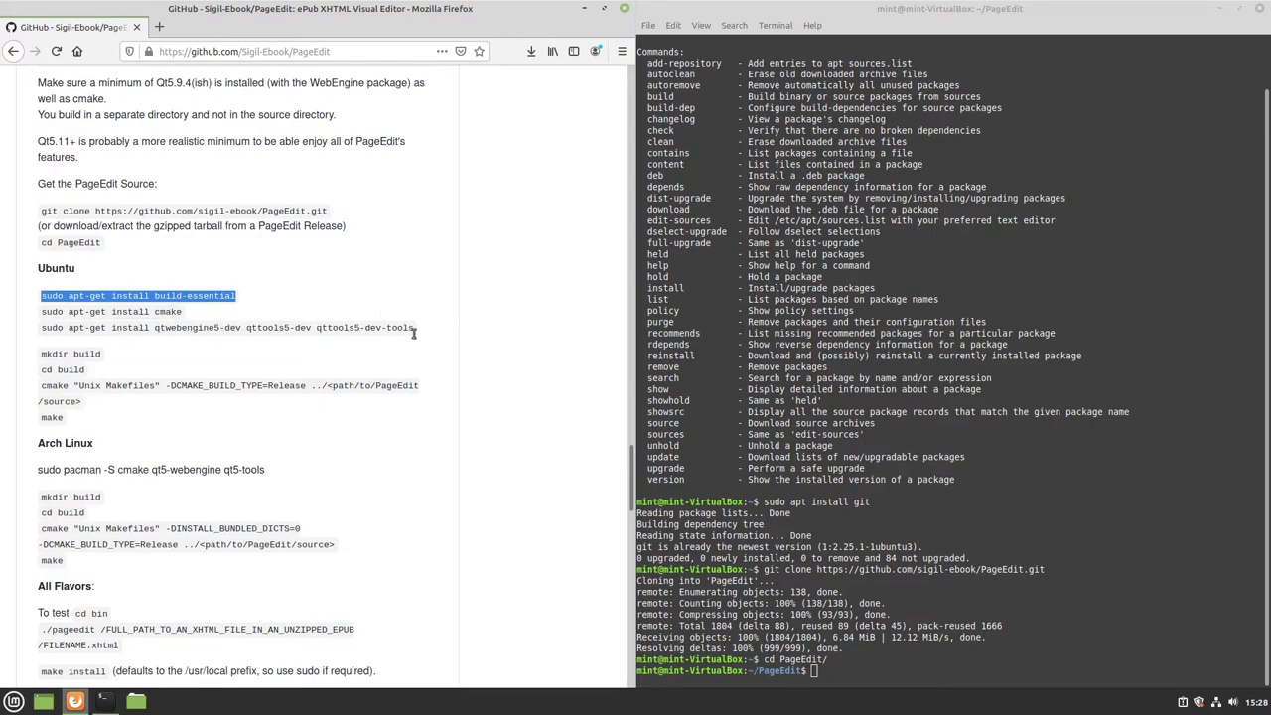
Paste and run 'sudo apt-get install build-essential', confirming with y
click(839, 674)
middle_click(839, 672)
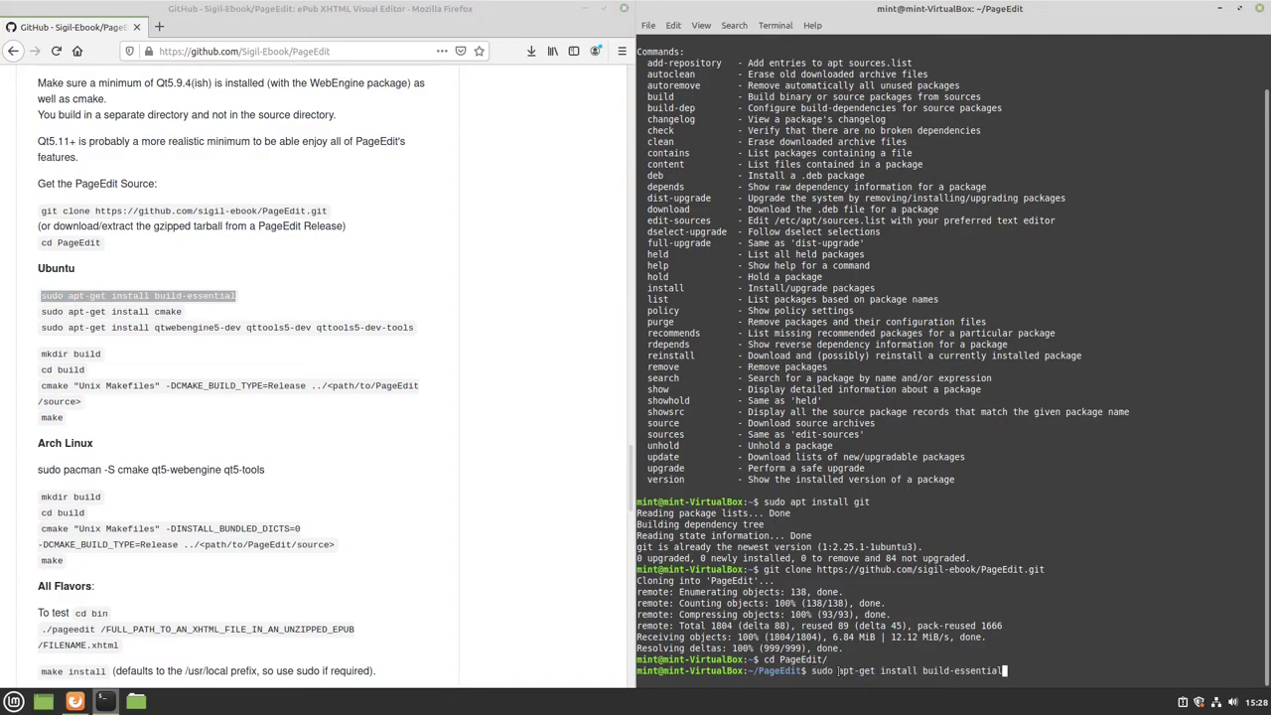
key(Return)
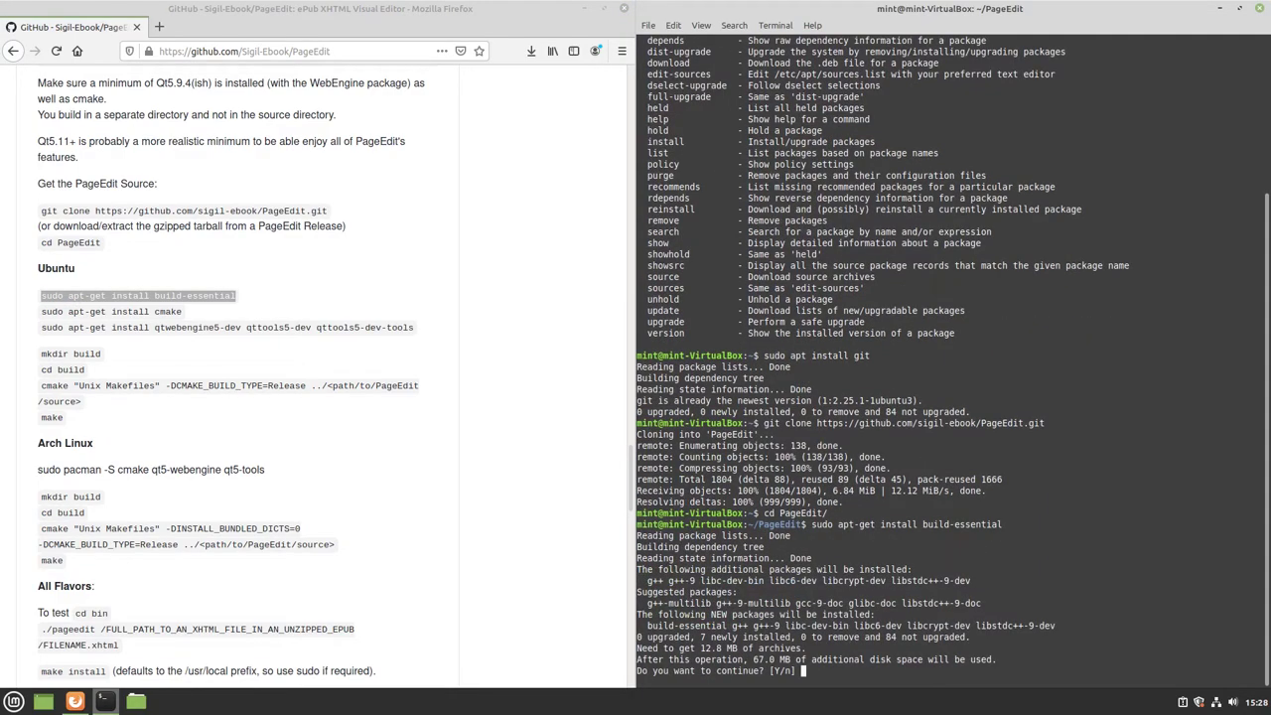
text(y)
key(Return)
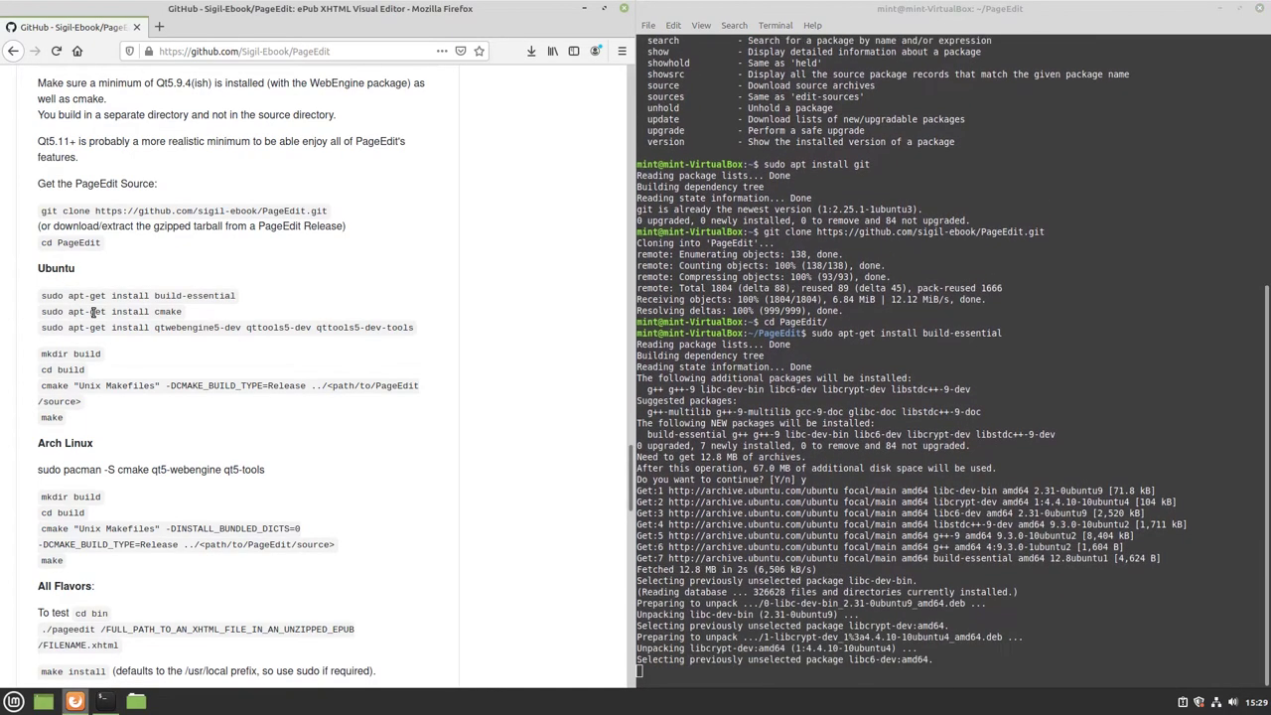
Copy 'sudo apt-get install cmake' from the README and run it in the terminal
double_click(96, 311)
click(95, 310)
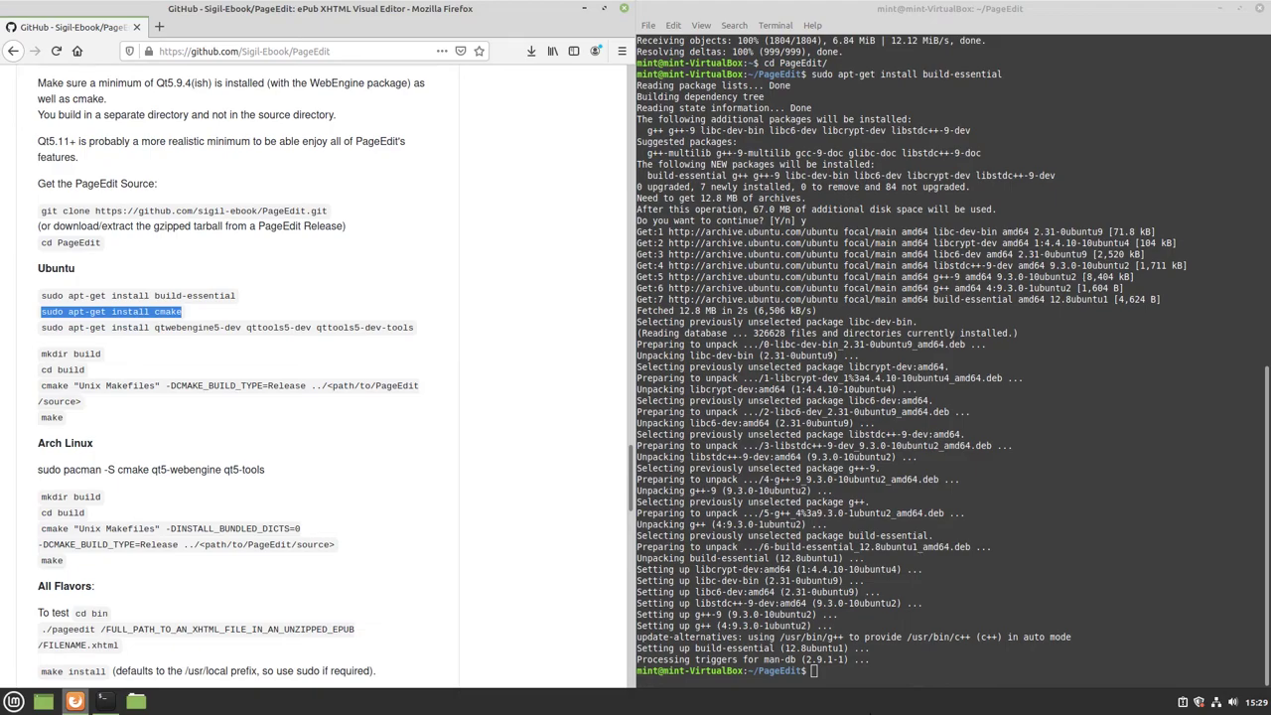
middle_click(1014, 681)
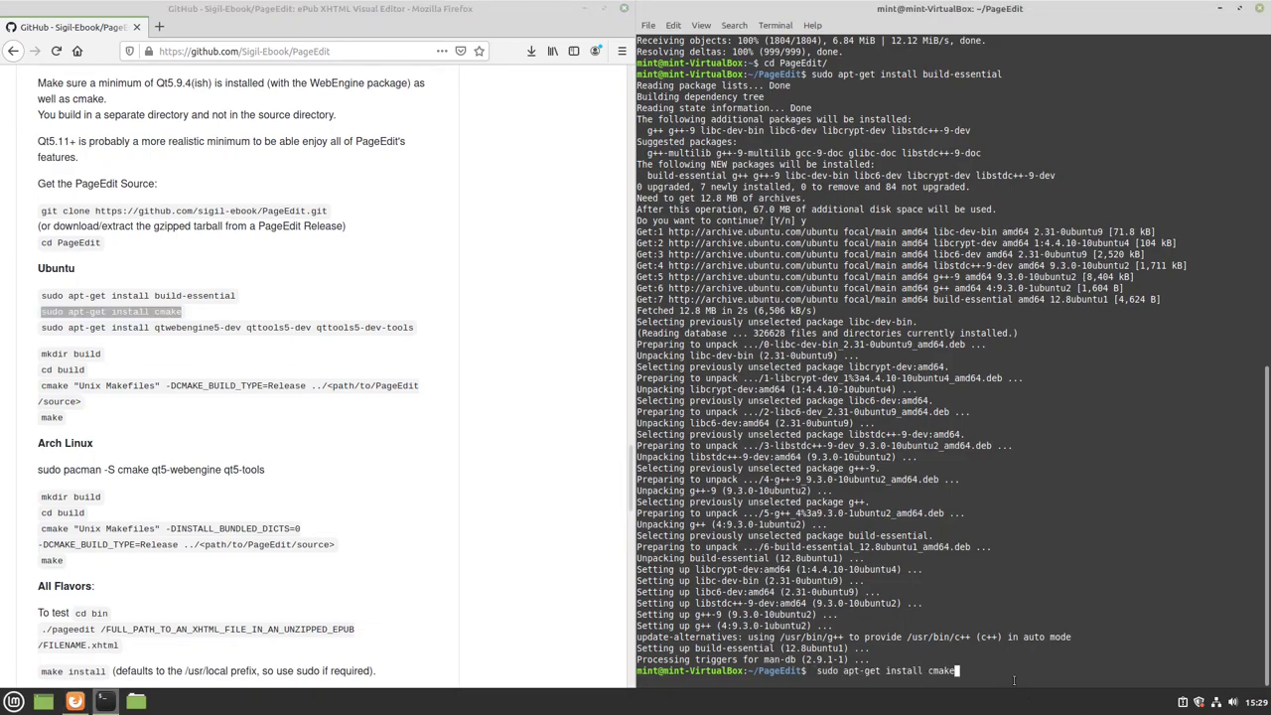
key(Return)
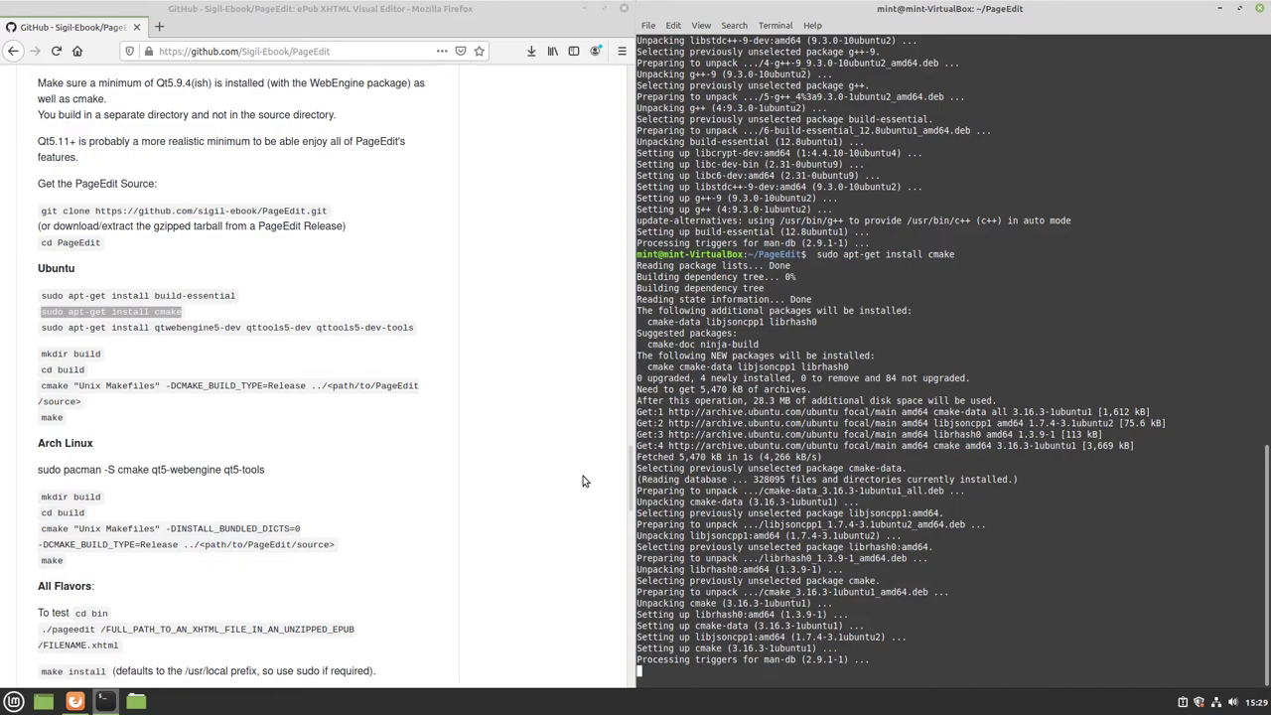
Install qtwebengine5-dev, qttools5-dev and qttools5-dev-tools with apt-get, then bring back the PageEdit file manager
triple_click(106, 328)
key(cmd+c)
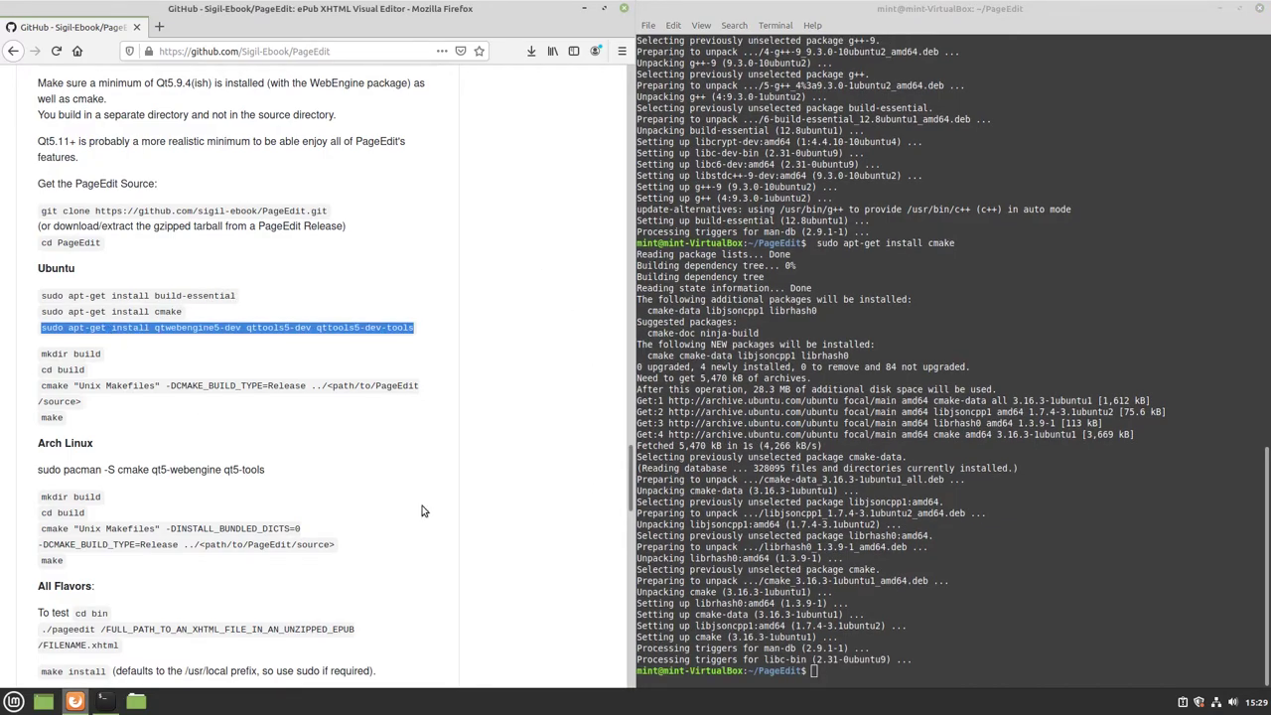
click(839, 667)
middle_click(839, 667)
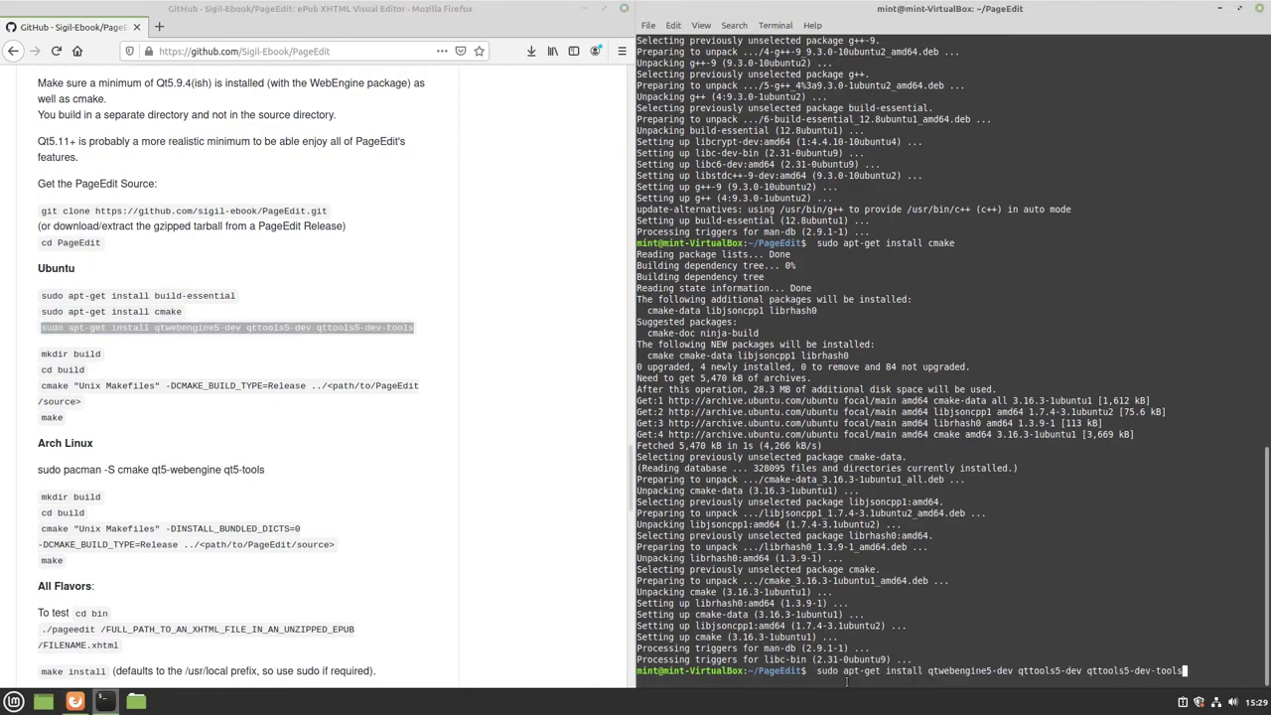
key(Return)
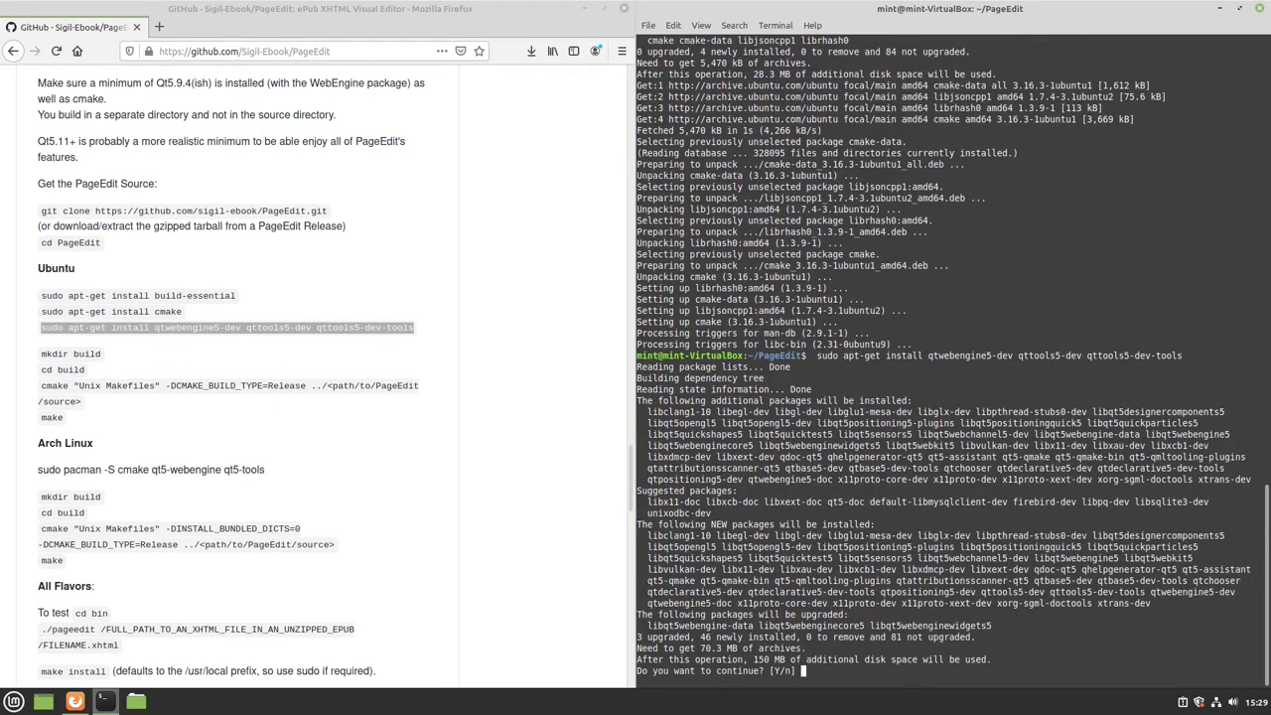
text(y)
key(Return)
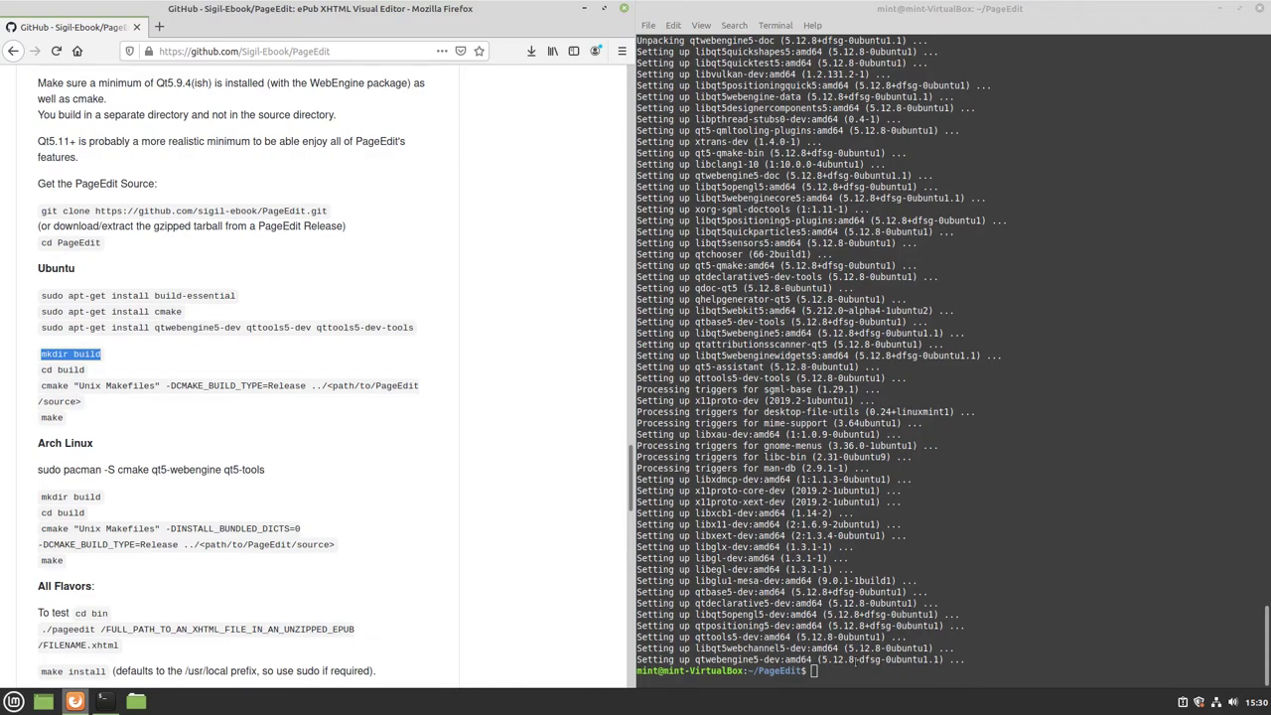
click(845, 684)
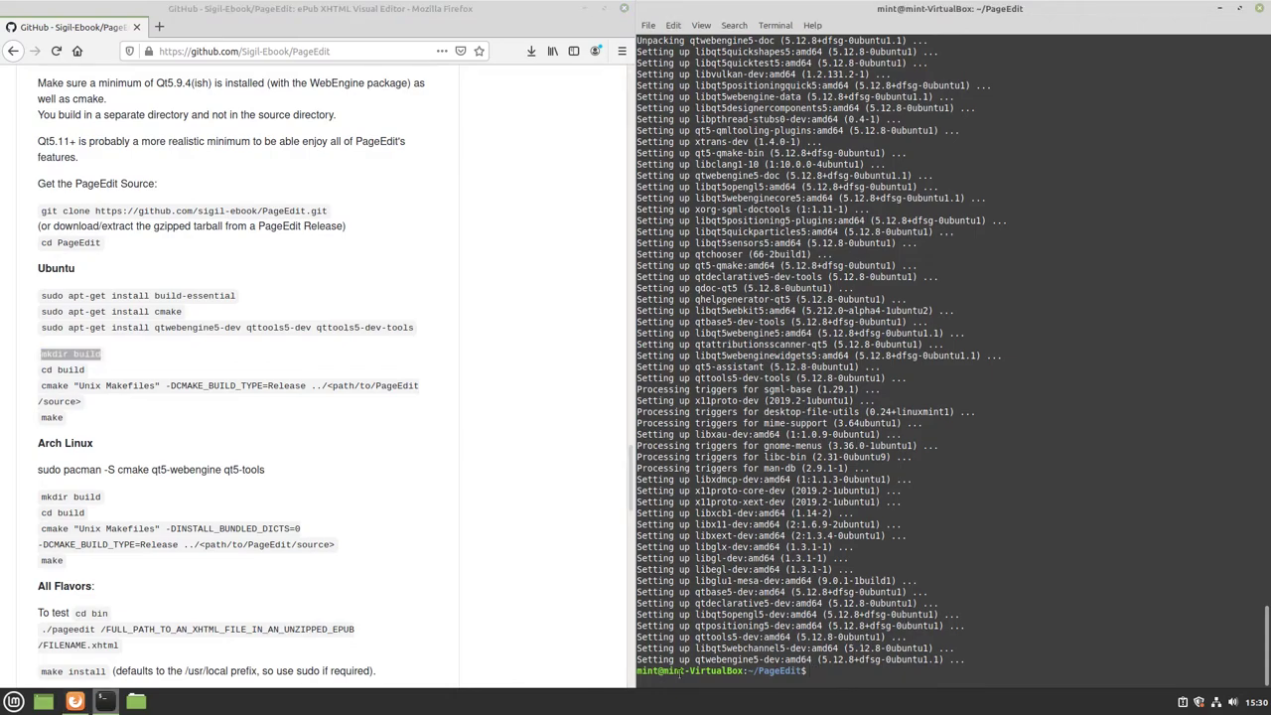
click(136, 702)
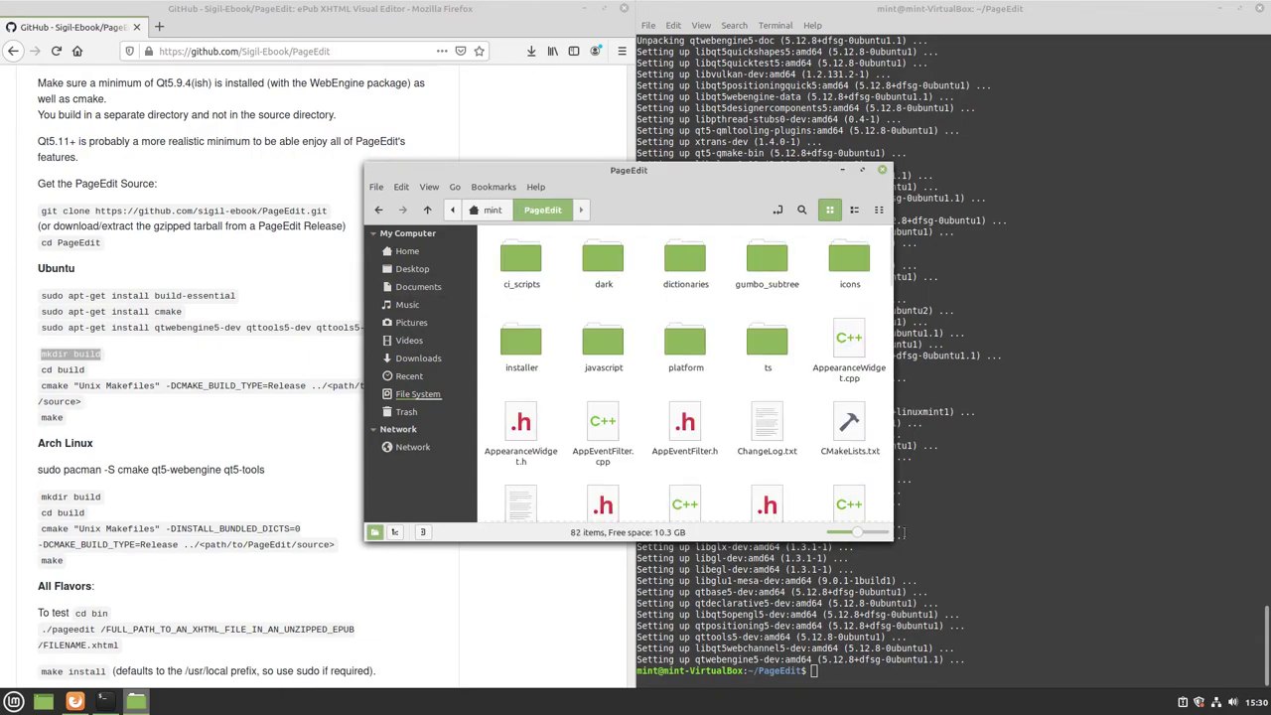
Rerun the Qt packages install command from the terminal history
click(863, 670)
key(Up)
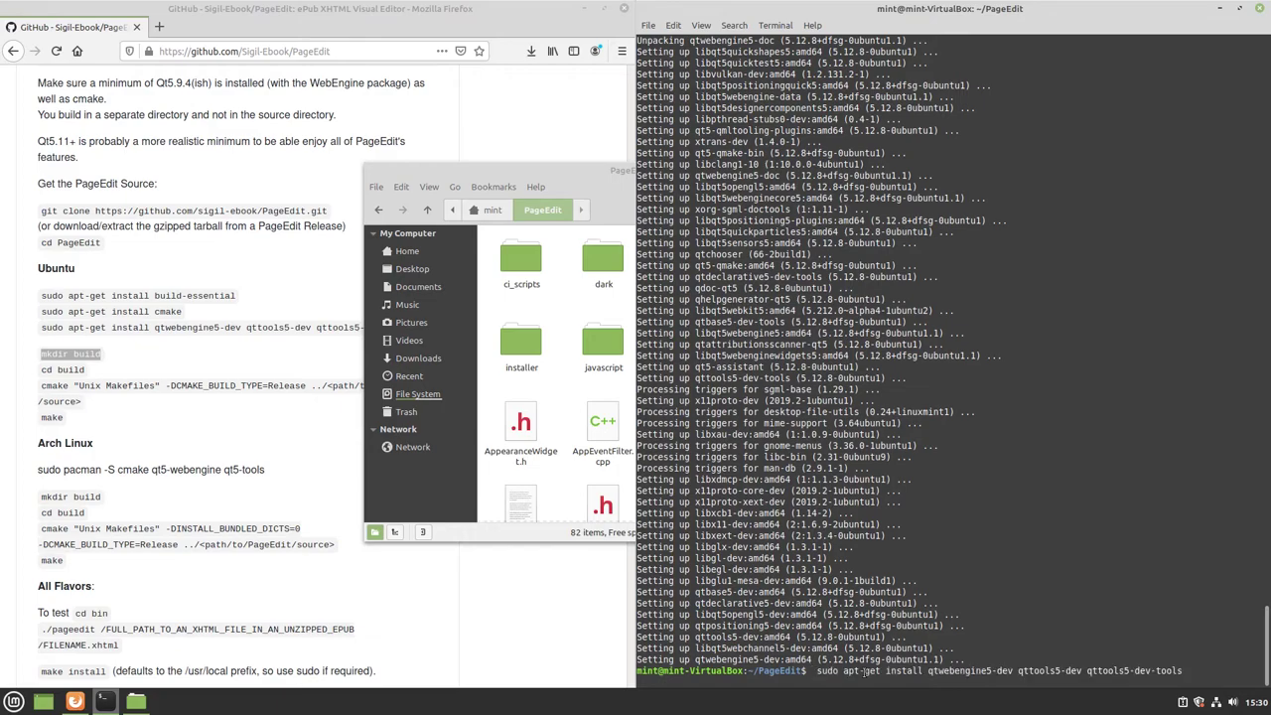
key(Return)
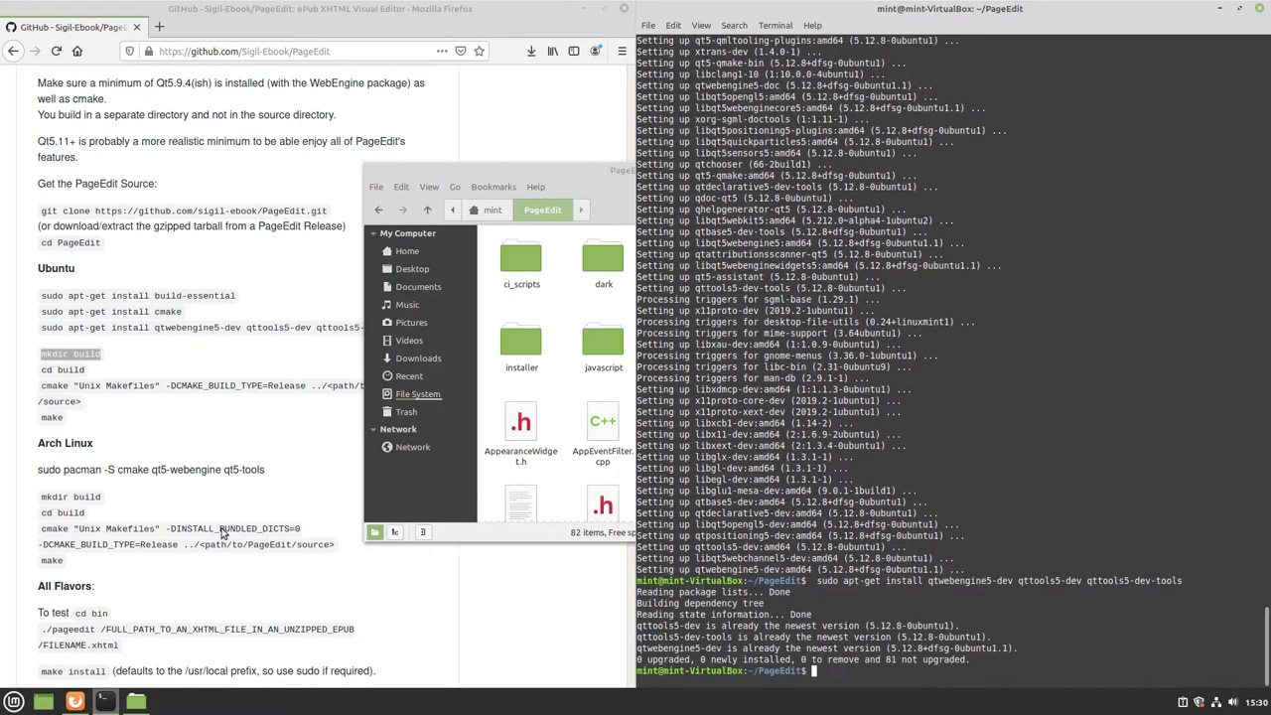
Create the build folder with 'mkdir build' and open it in the file manager
click(81, 353)
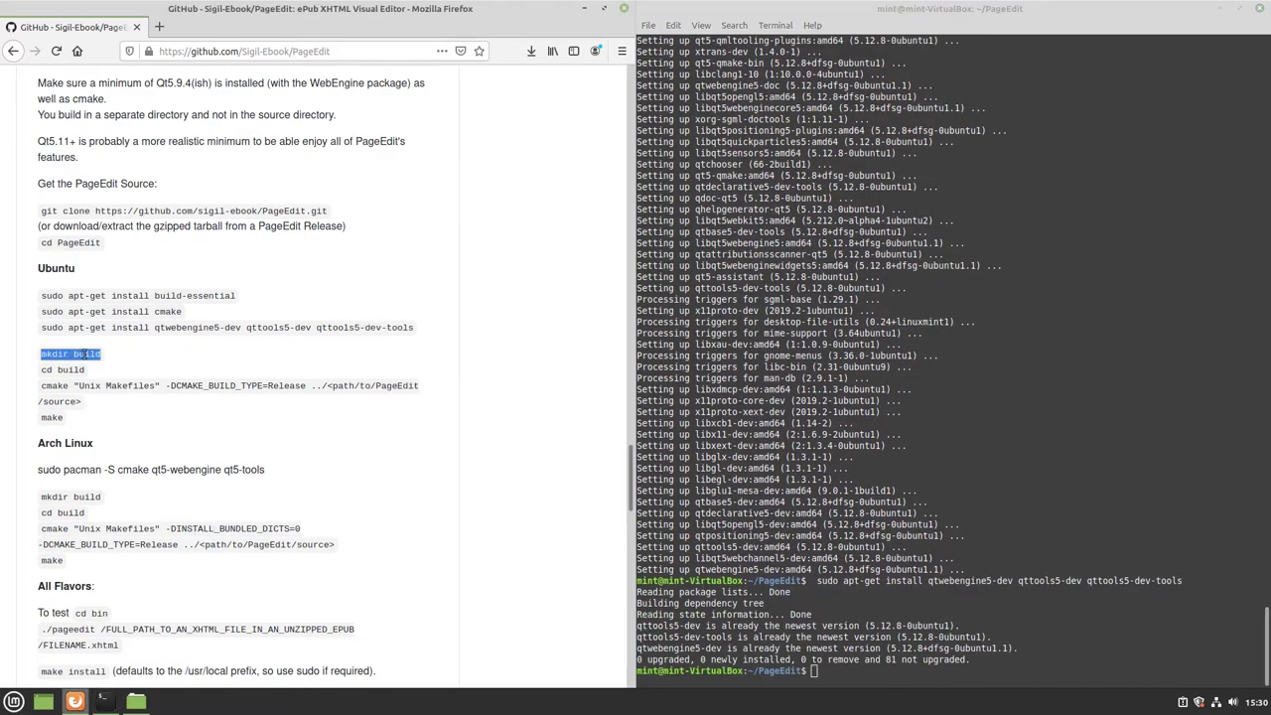
click(883, 678)
middle_click(883, 679)
key(Return)
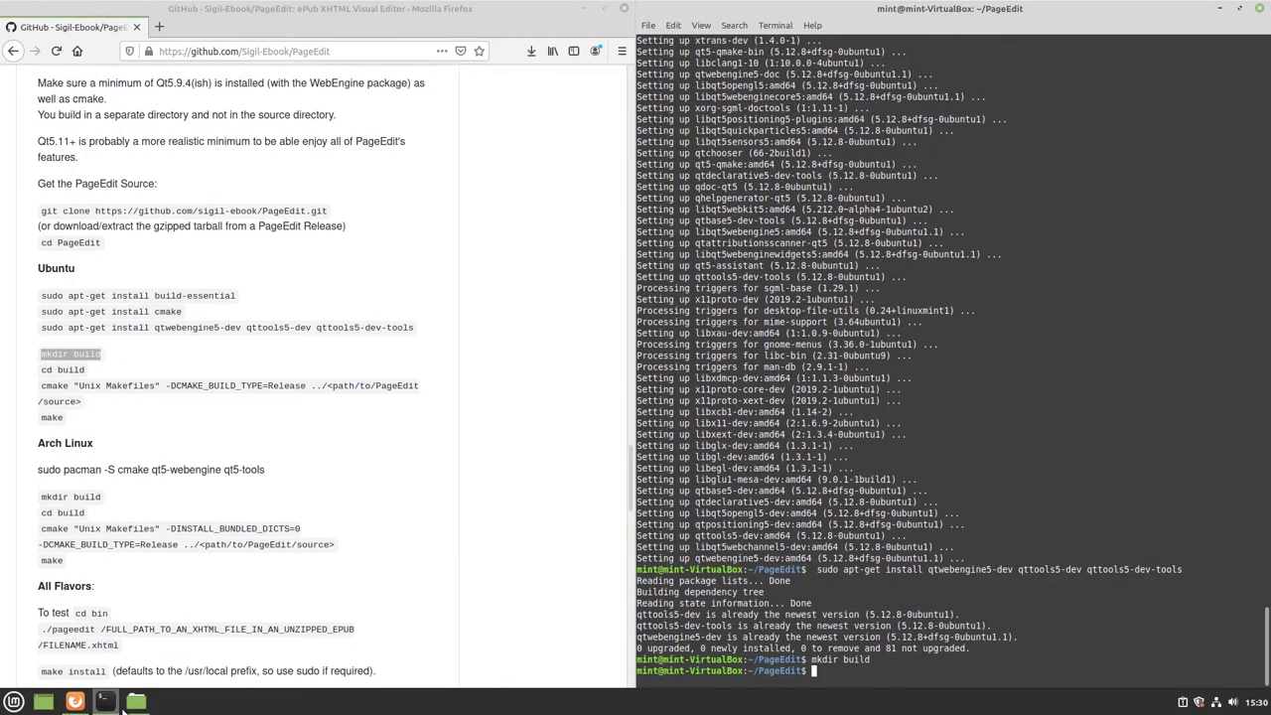
click(136, 701)
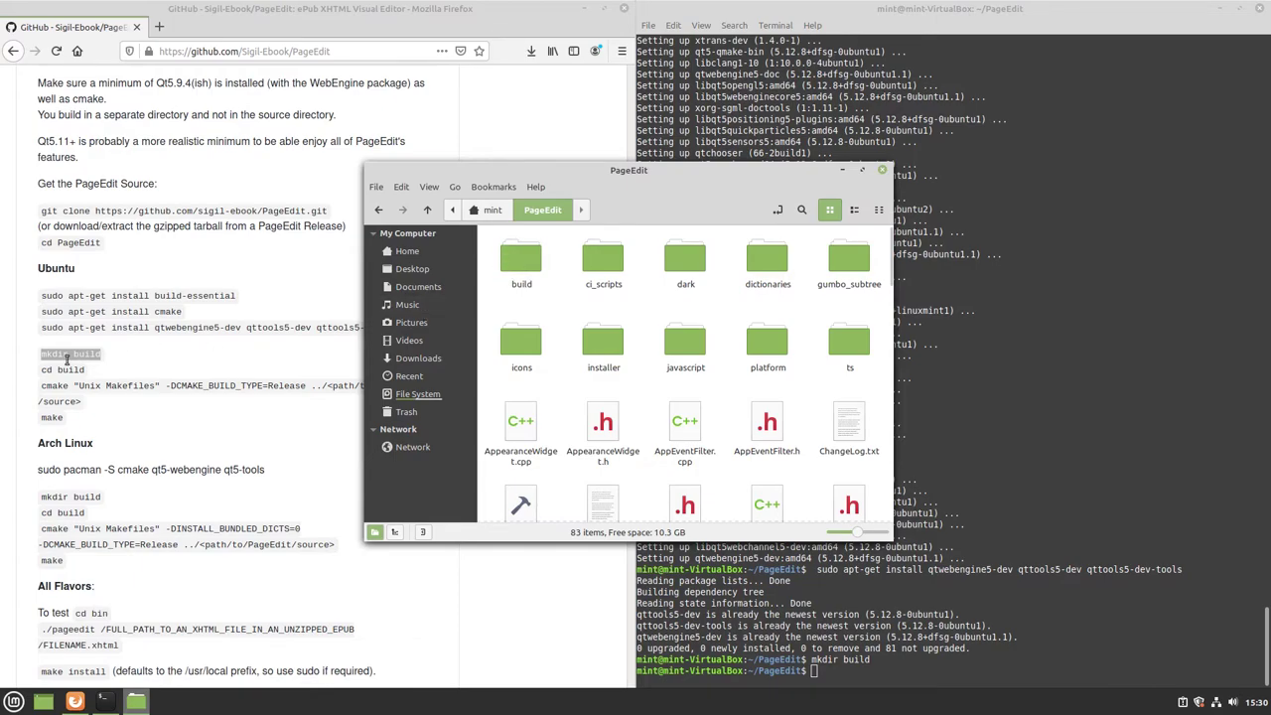
double_click(539, 250)
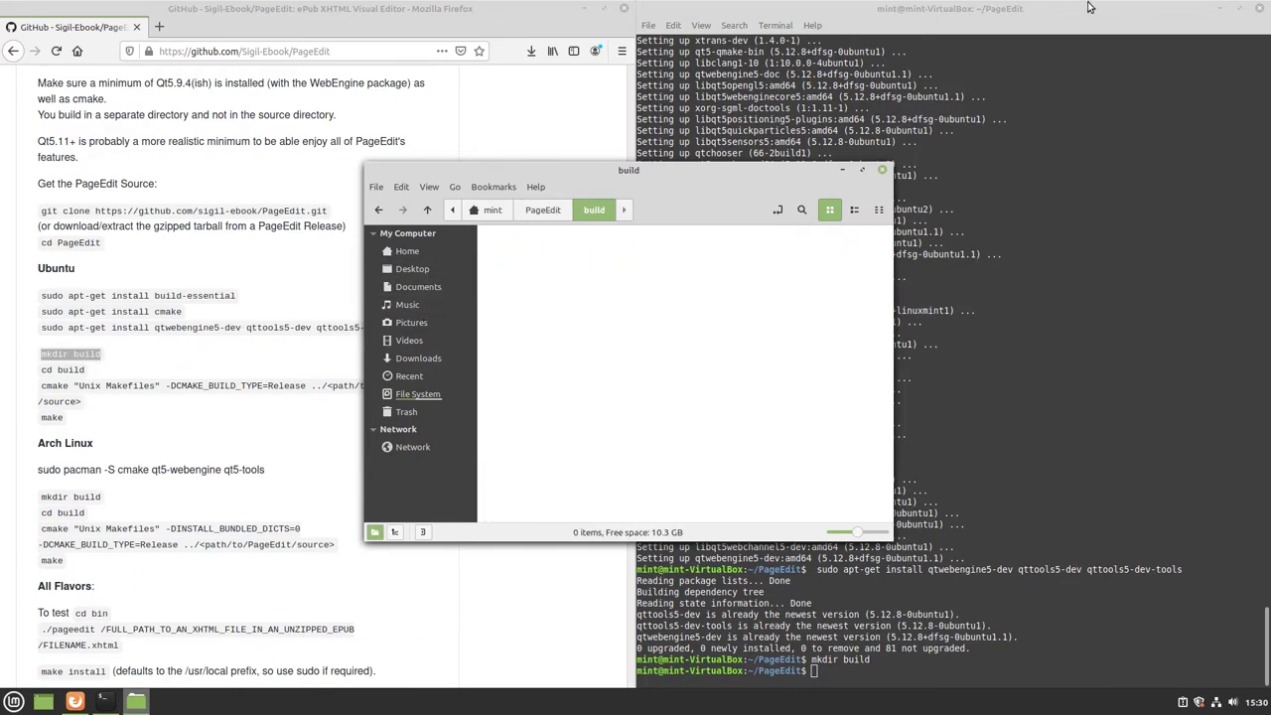
Move the terminal into ~/PageEdit/build with 'cd build'
click(1045, 400)
text(cd bu)
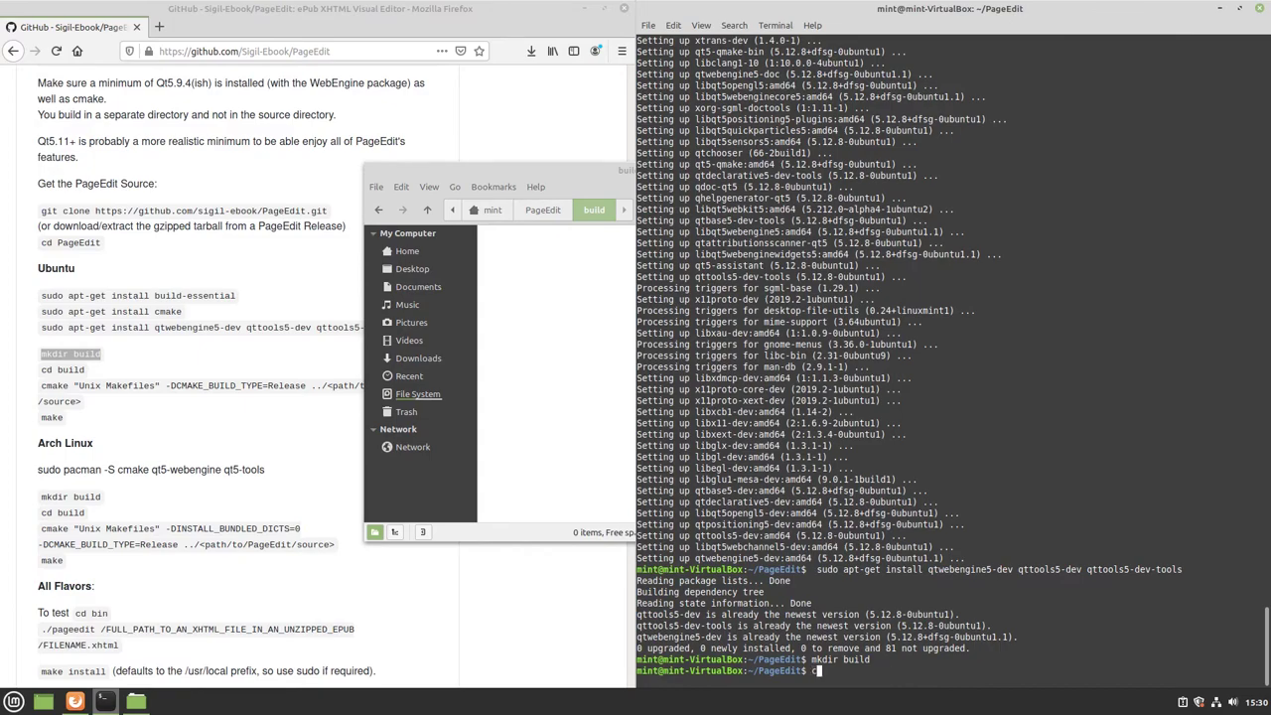
text(ild)
key(Return)
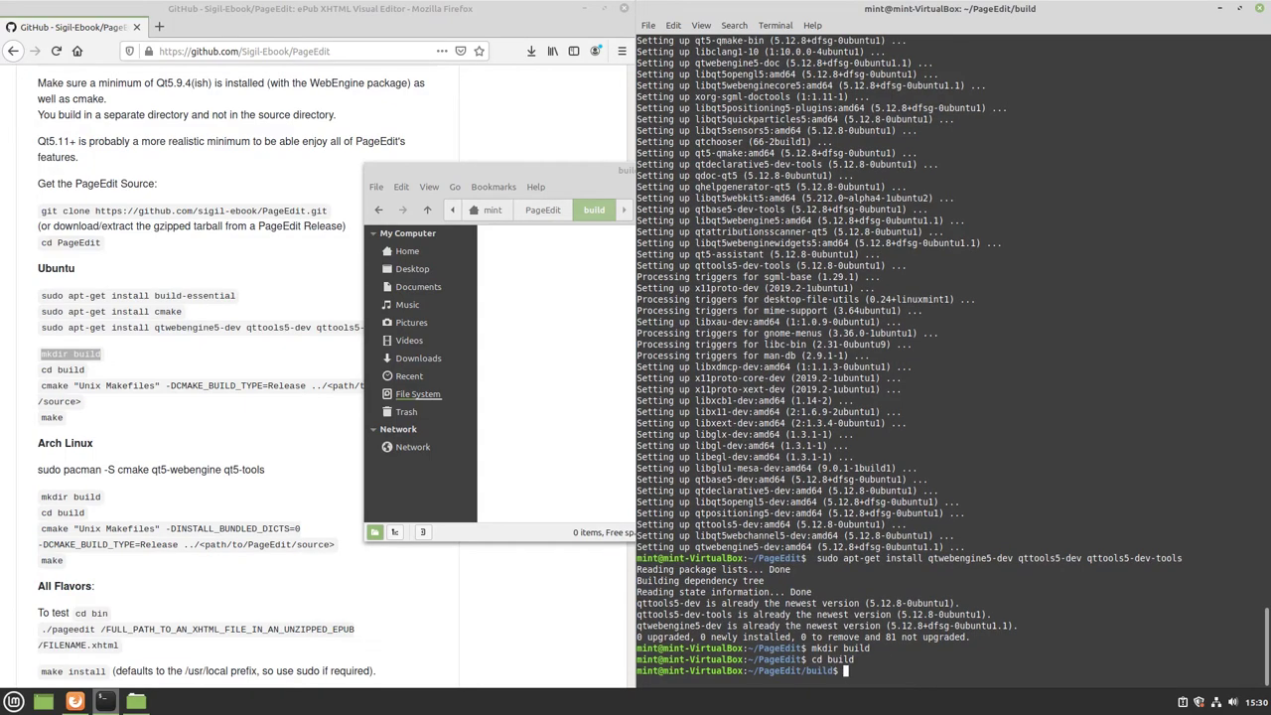
triple_click(125, 386)
click(45, 385)
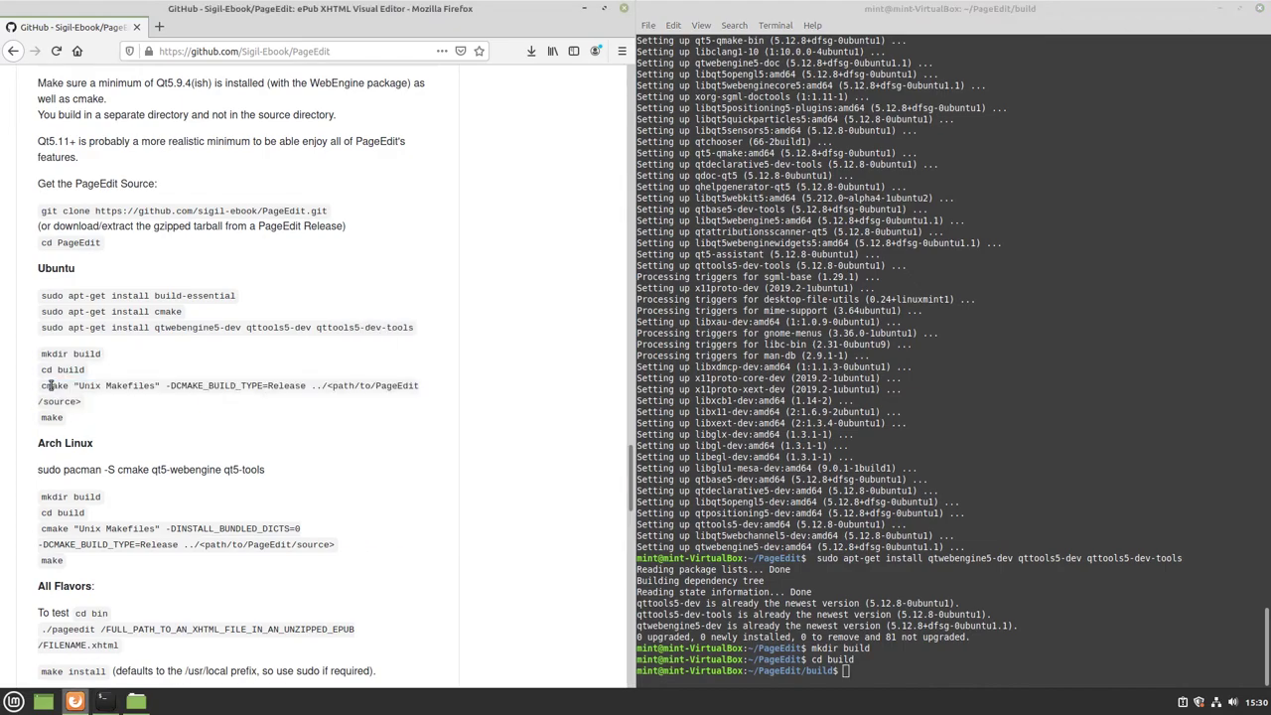
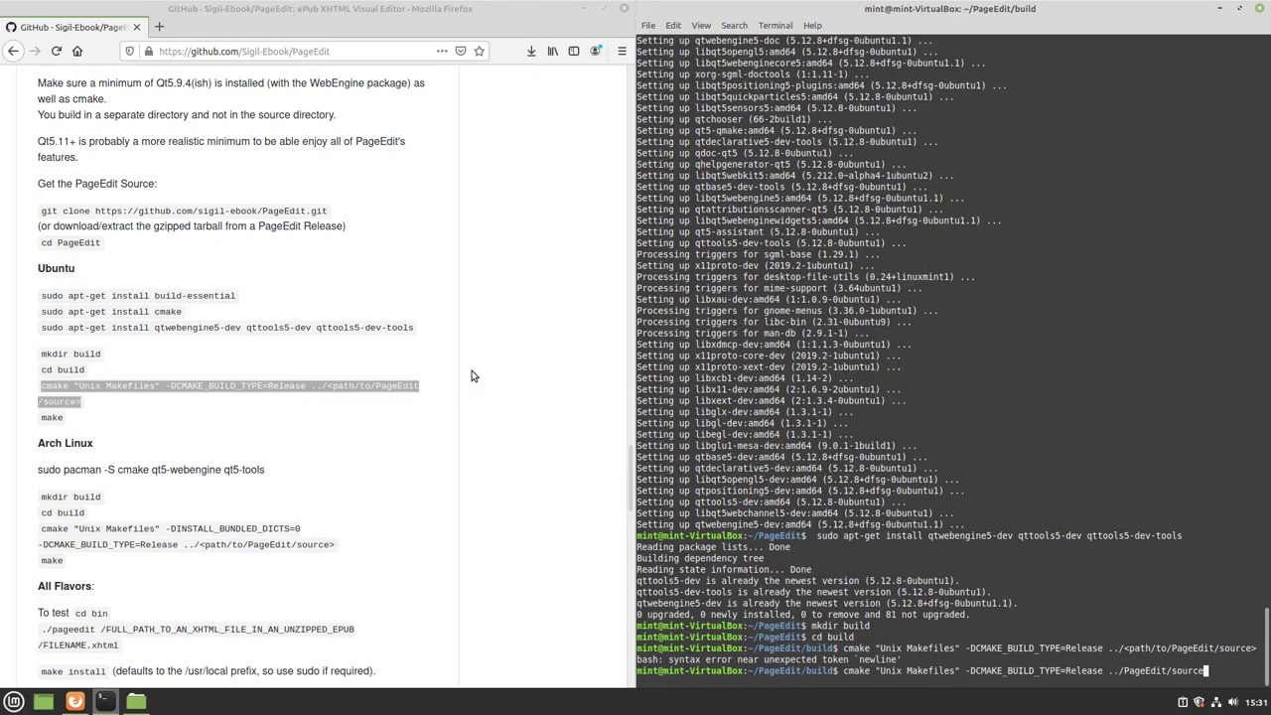
Run cmake for PageEdit against the '../' source folder, then start compiling with make
click(136, 701)
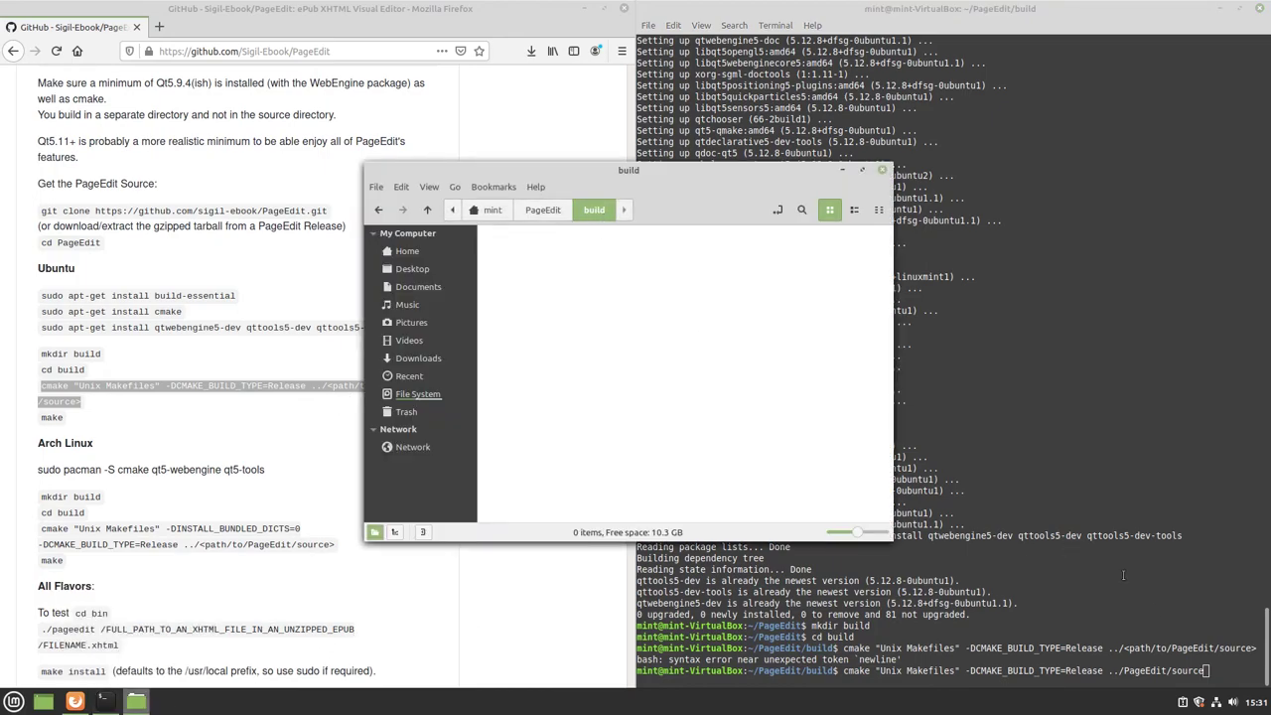
click(543, 209)
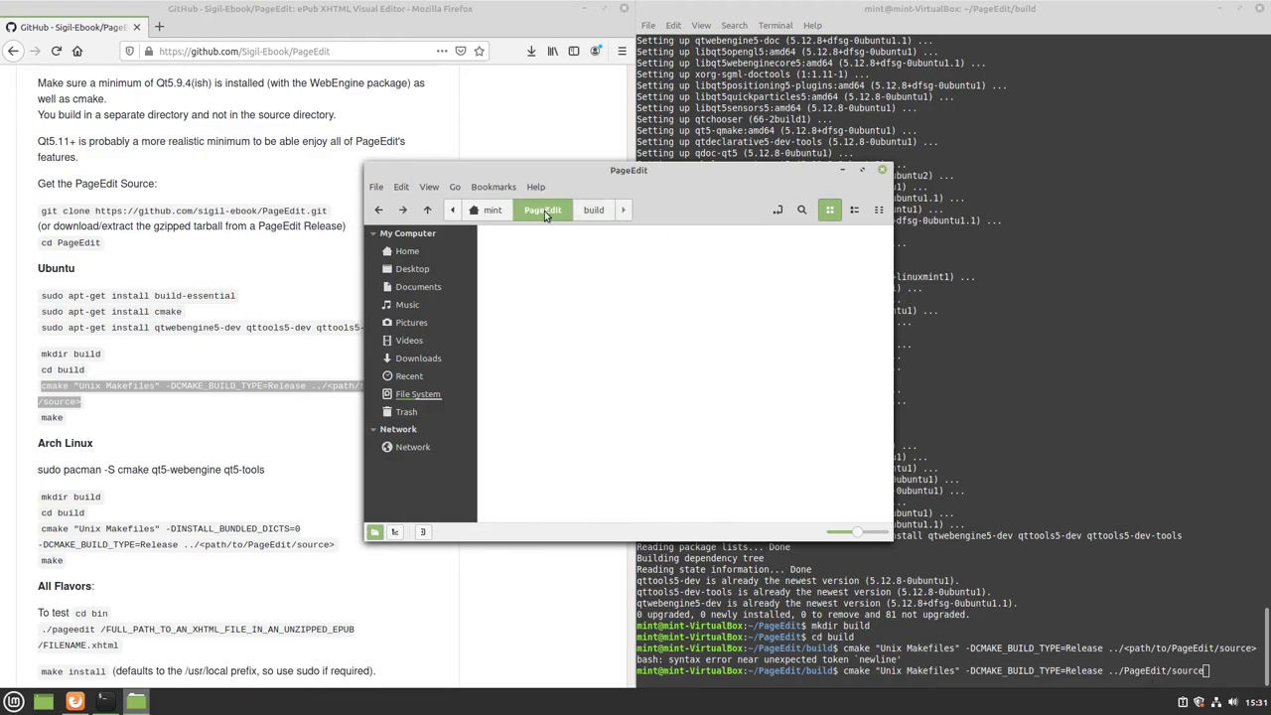
click(1228, 672)
key(BackSpace)
key(BackSpace)
key(BackSpace)
key(BackSpace)
key(BackSpace)
key(BackSpace)
key(BackSpace)
key(BackSpace)
key(BackSpace)
key(BackSpace)
key(BackSpace)
key(BackSpace)
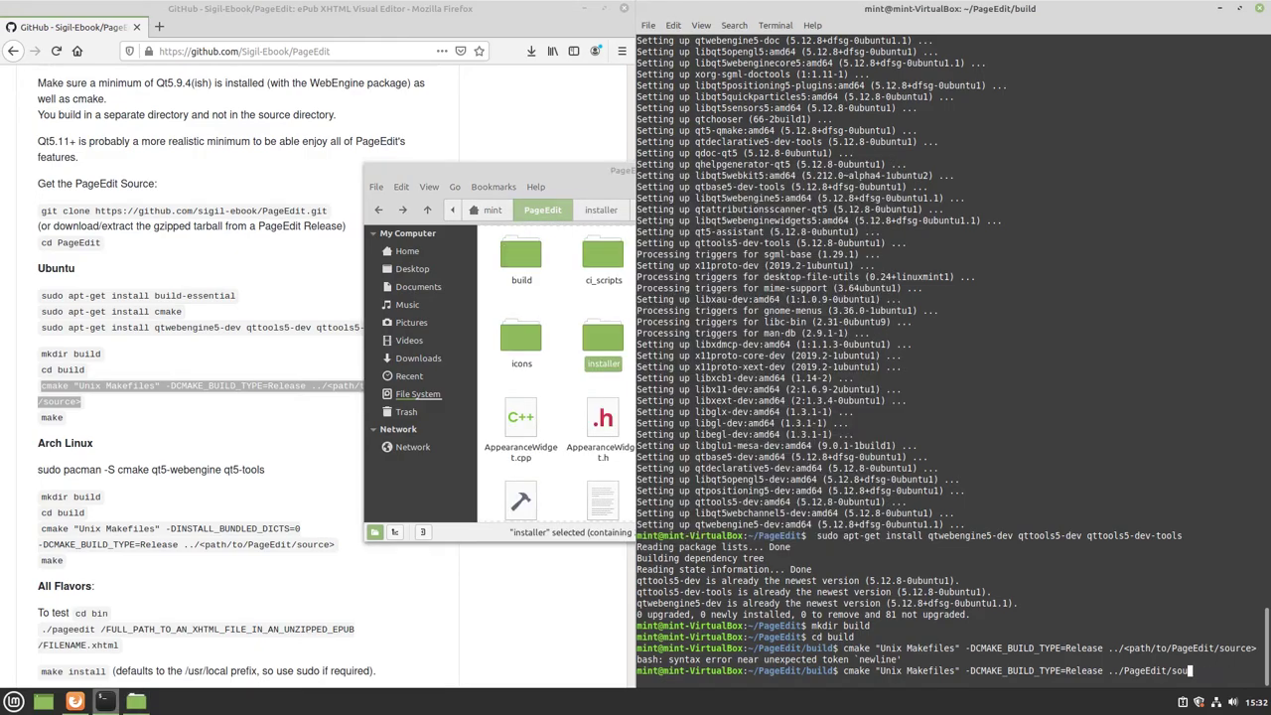
key(BackSpace)
key(BackSpace)
key(BackSpace)
key(Return)
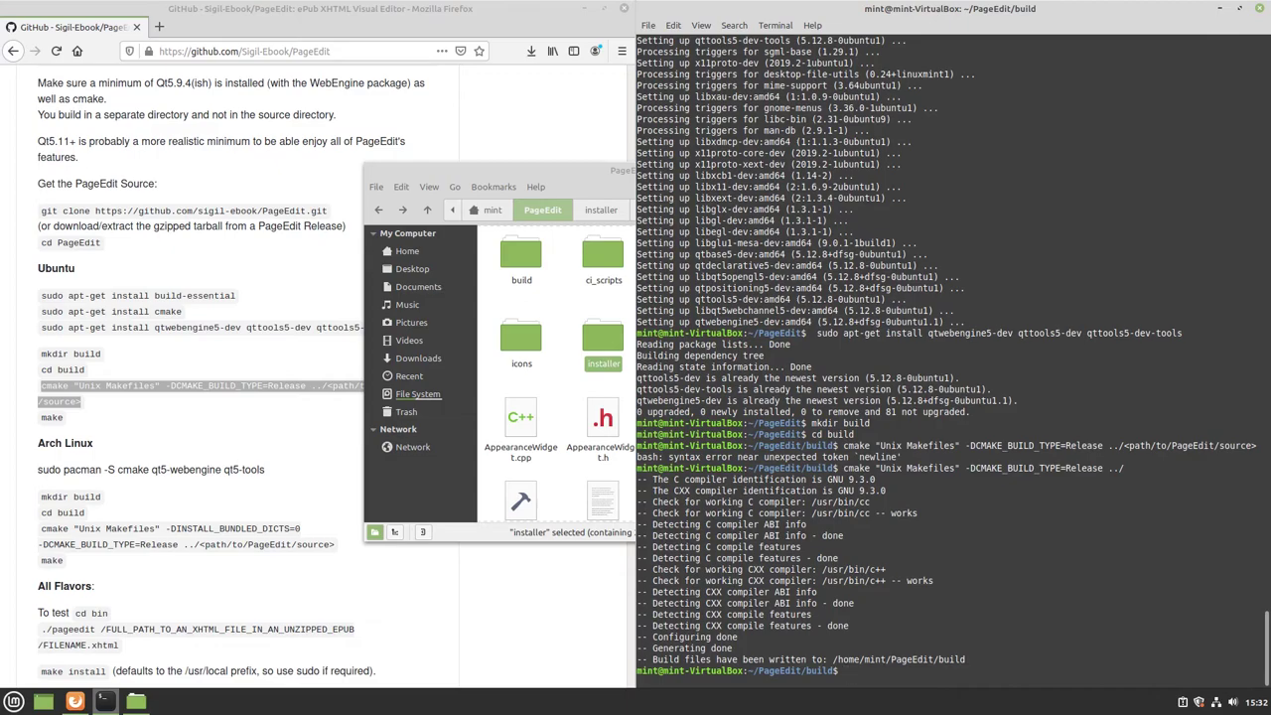
text(make)
key(Return)
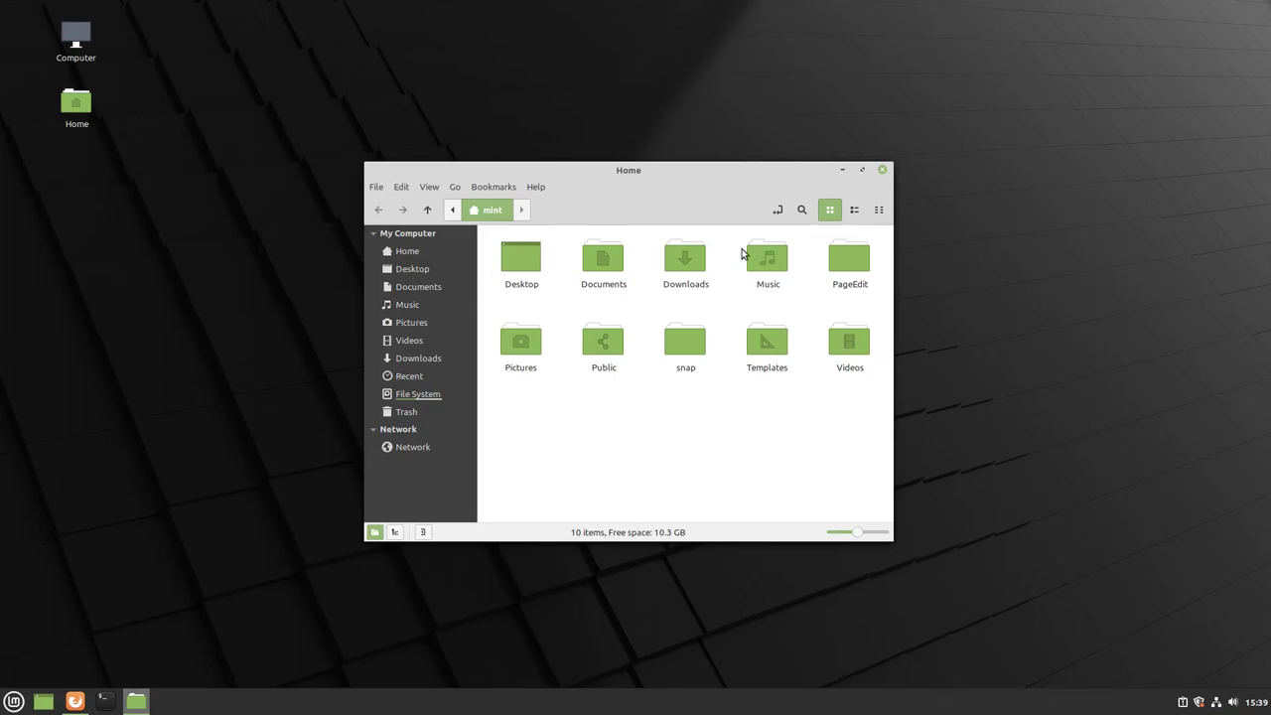
Browse PageEdit/build/bin in Nemo and select the compiled pageedit program
double_click(849, 260)
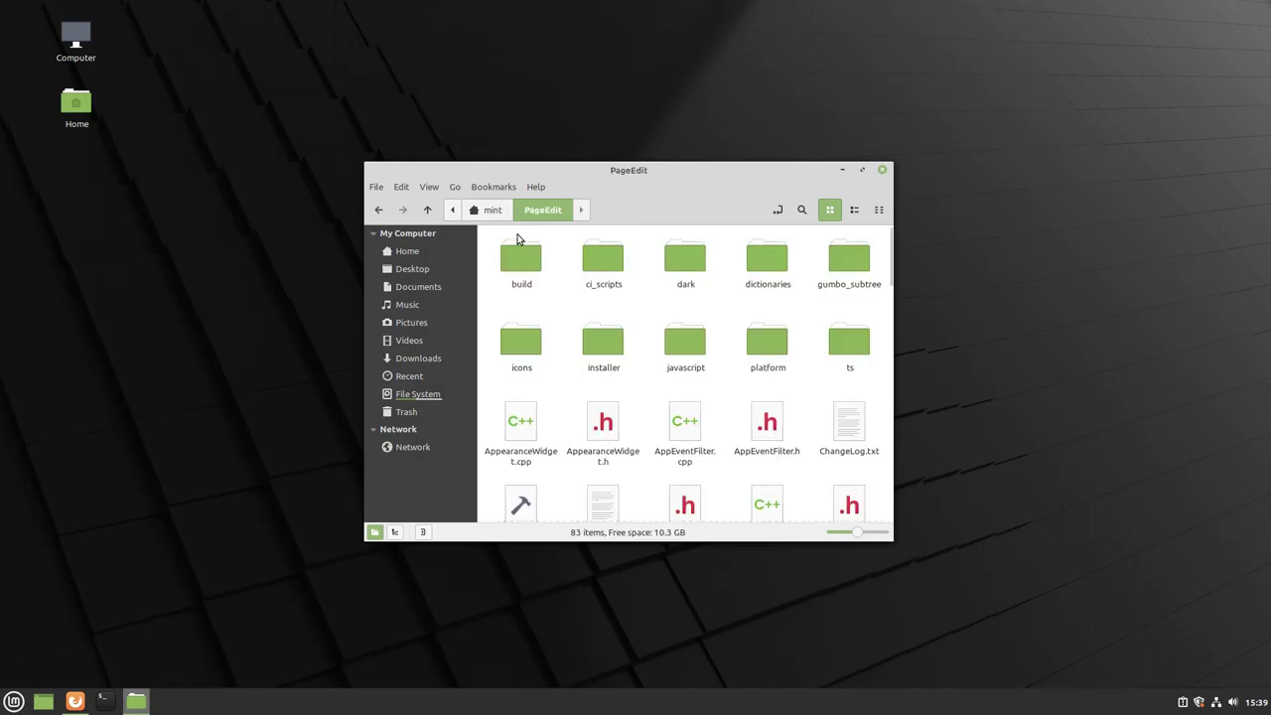
double_click(517, 262)
click(530, 260)
double_click(529, 260)
click(603, 274)
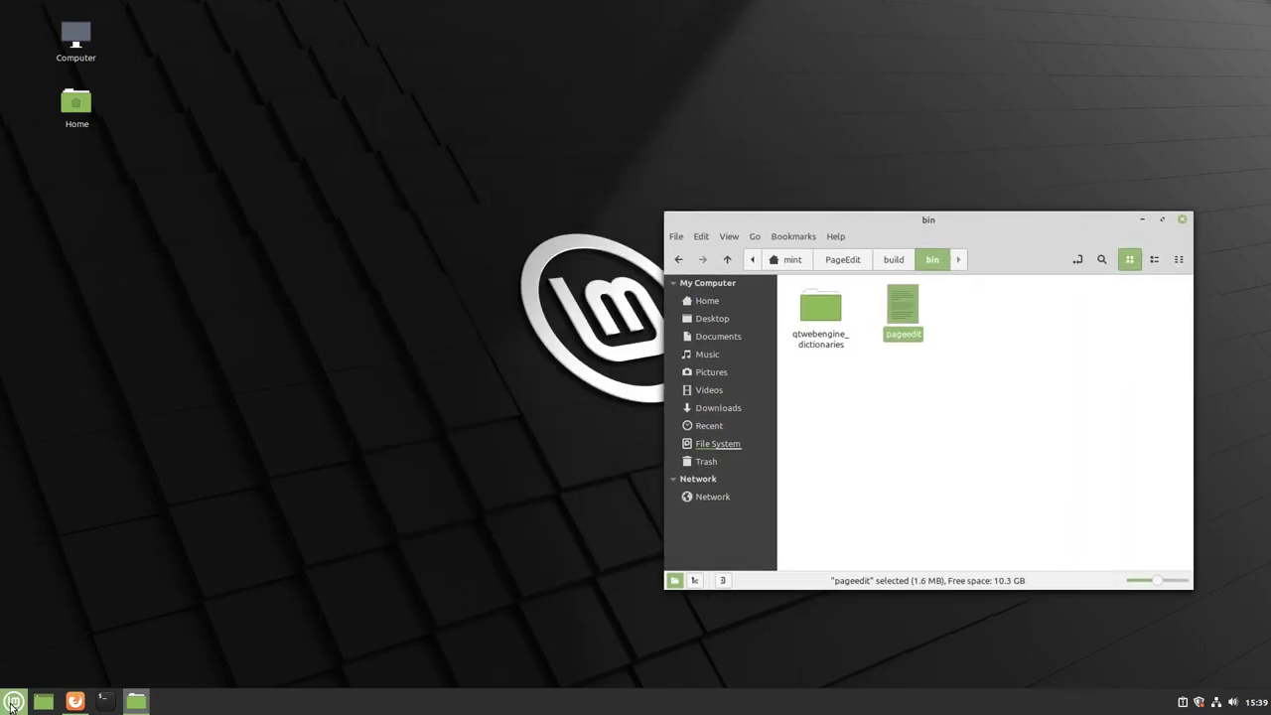
Search the application menu for 'sigl' and highlight Sigil
click(12, 703)
text(sigl)
key(Down)
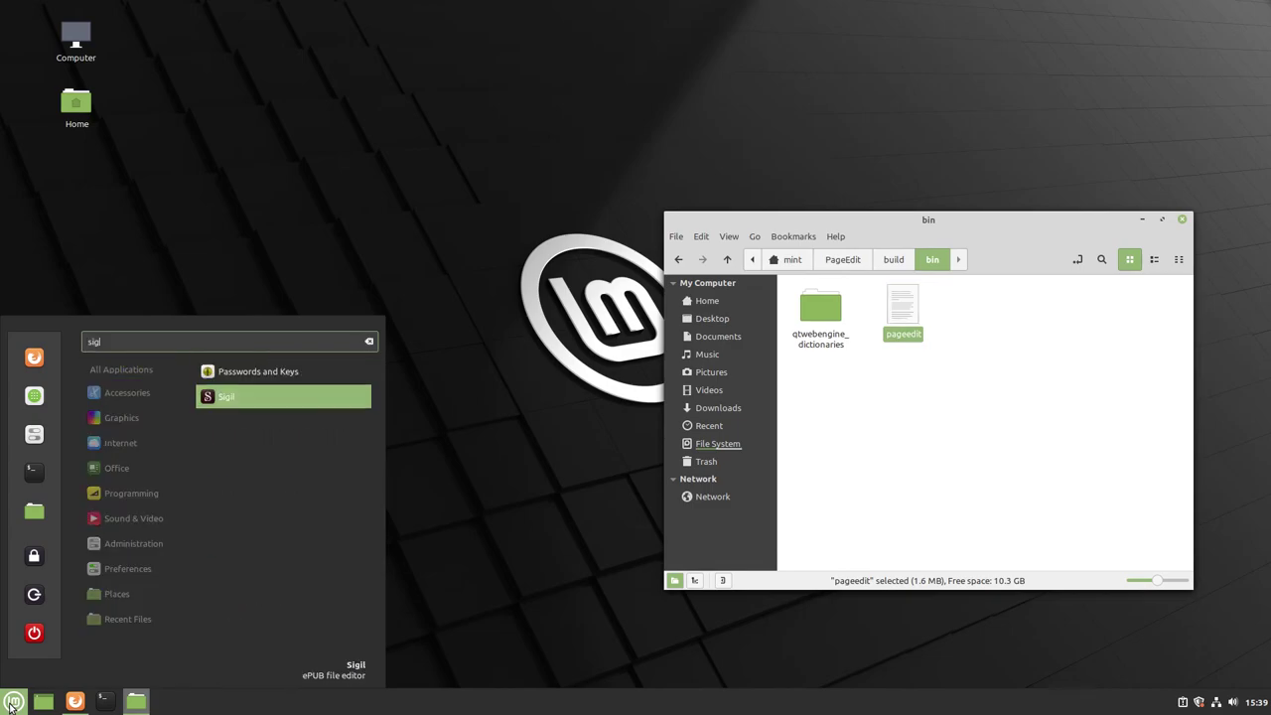
Launch Sigil, move its window left, and open Preferences
key(Return)
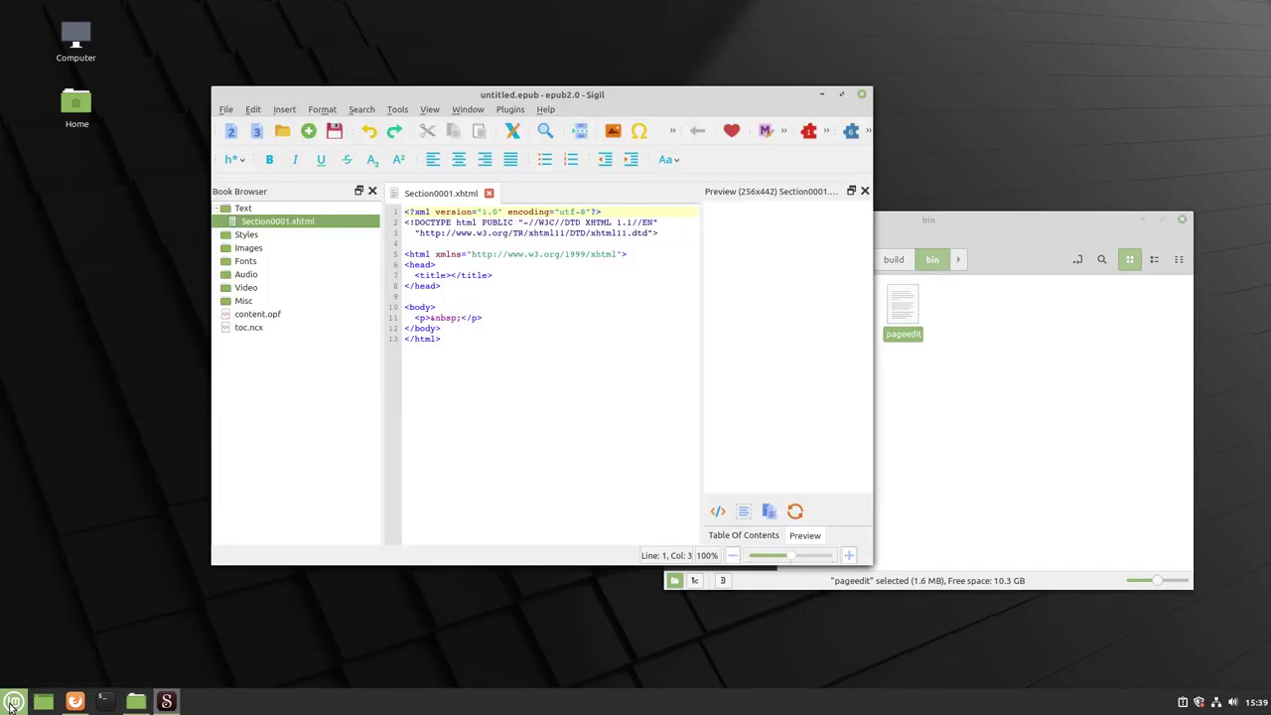
click(472, 109)
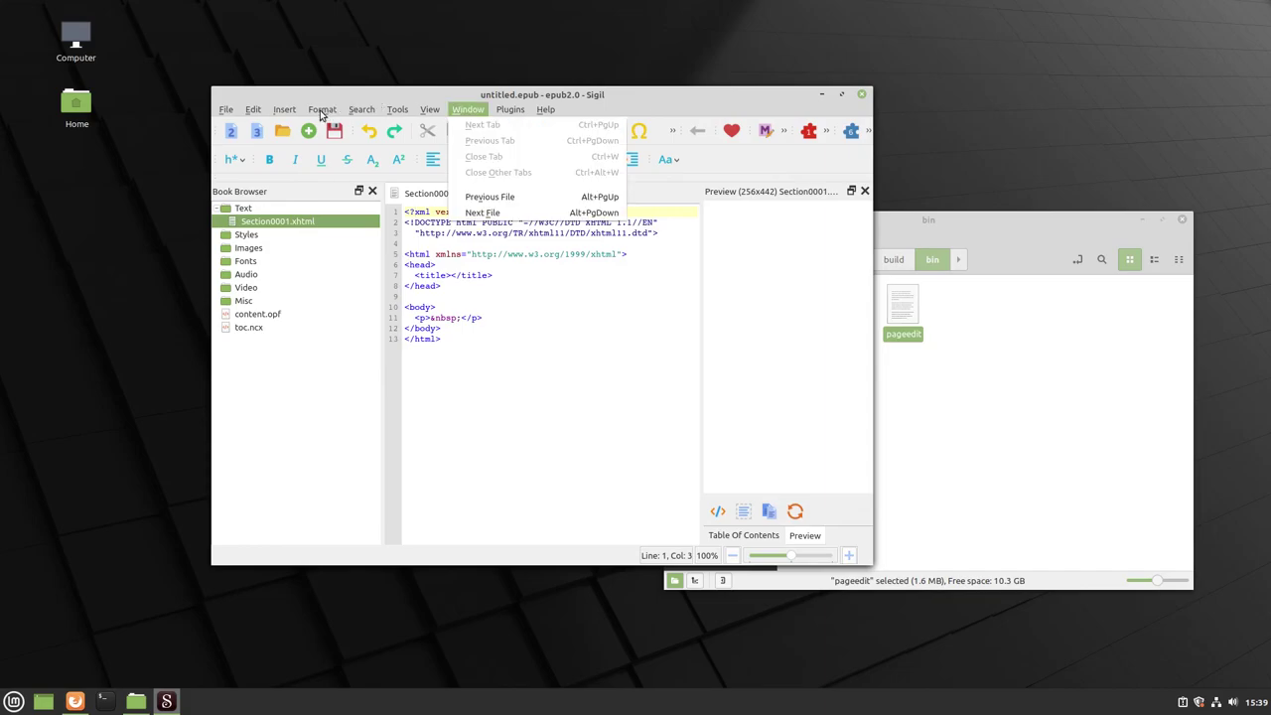
click(466, 100)
click(397, 109)
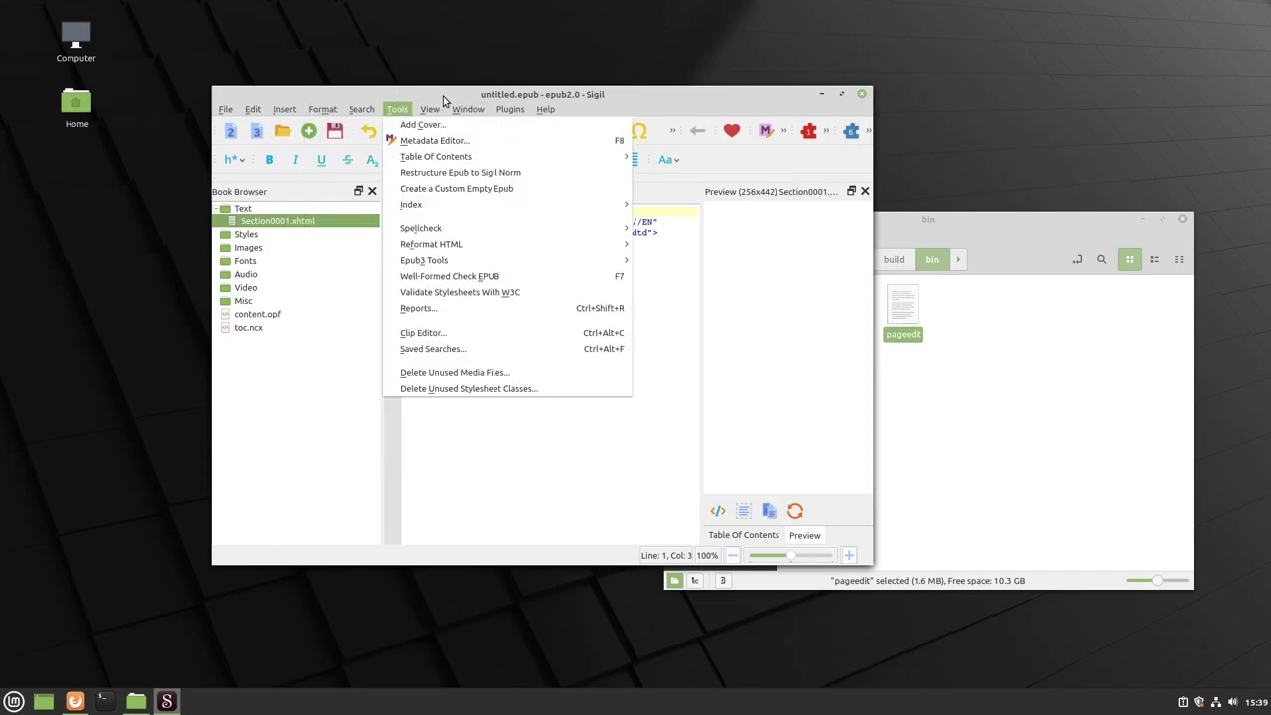
click(482, 92)
drag(485, 92, 301, 117)
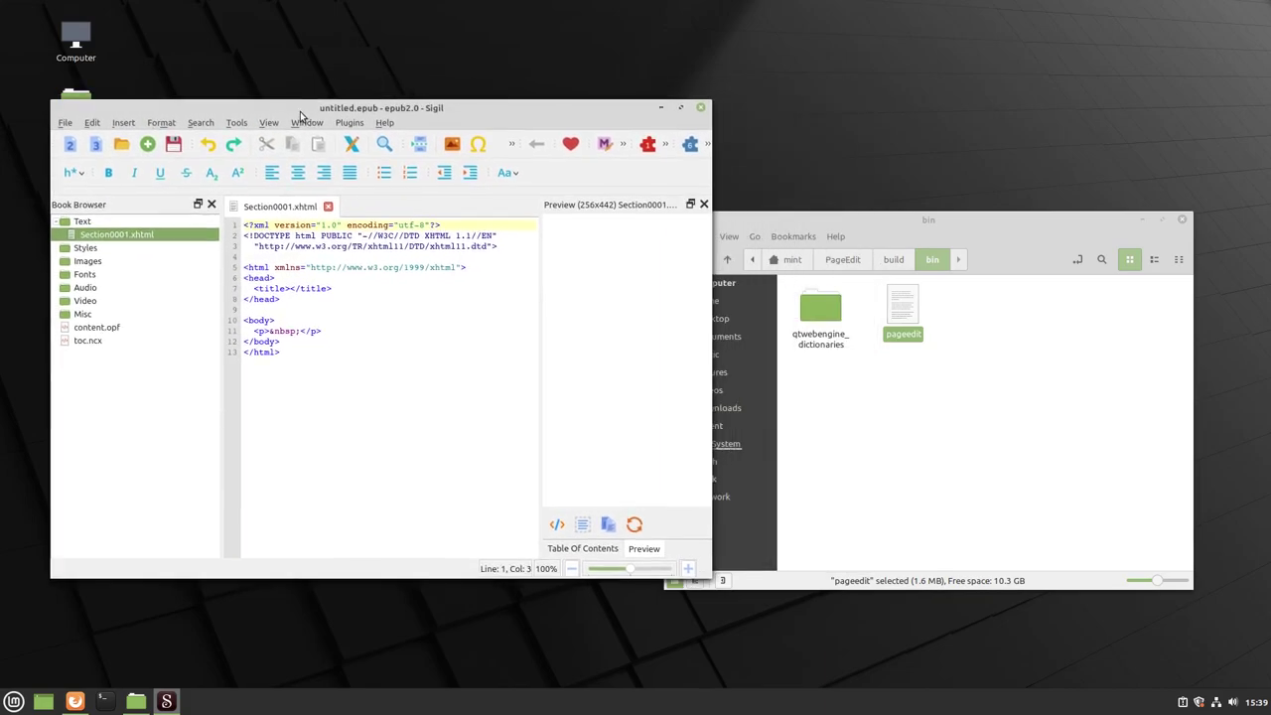
click(126, 127)
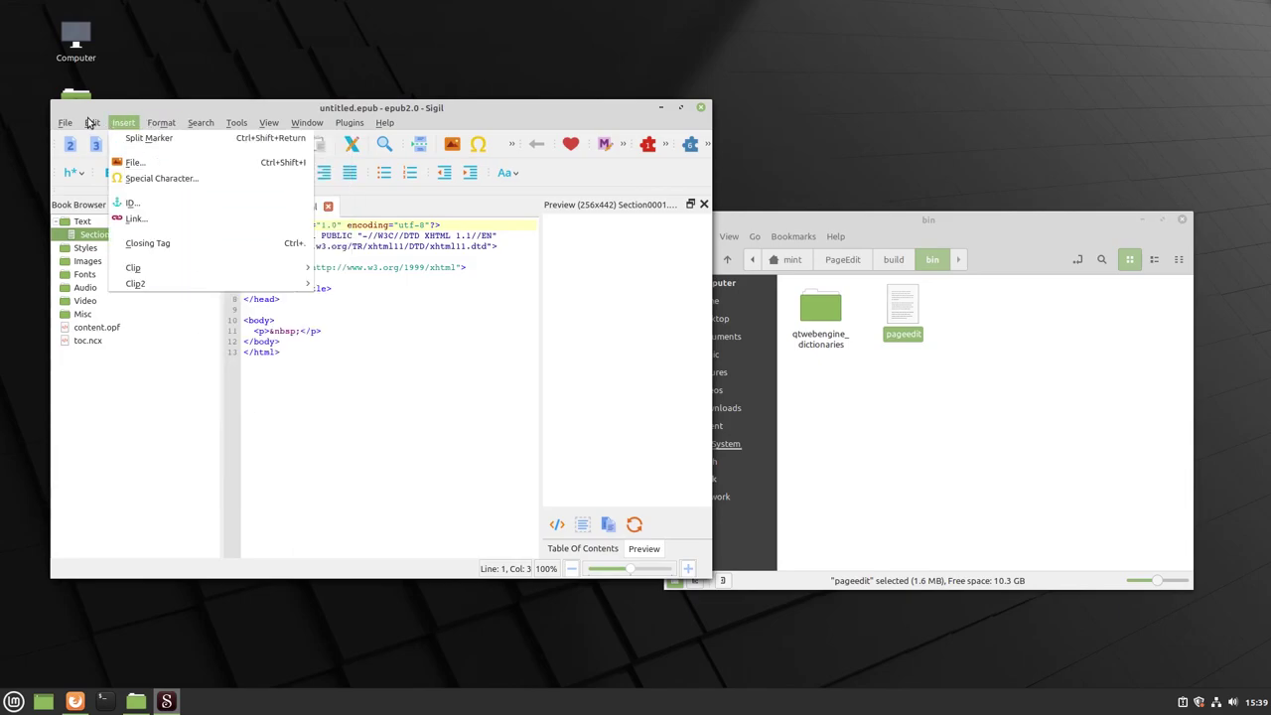
click(136, 323)
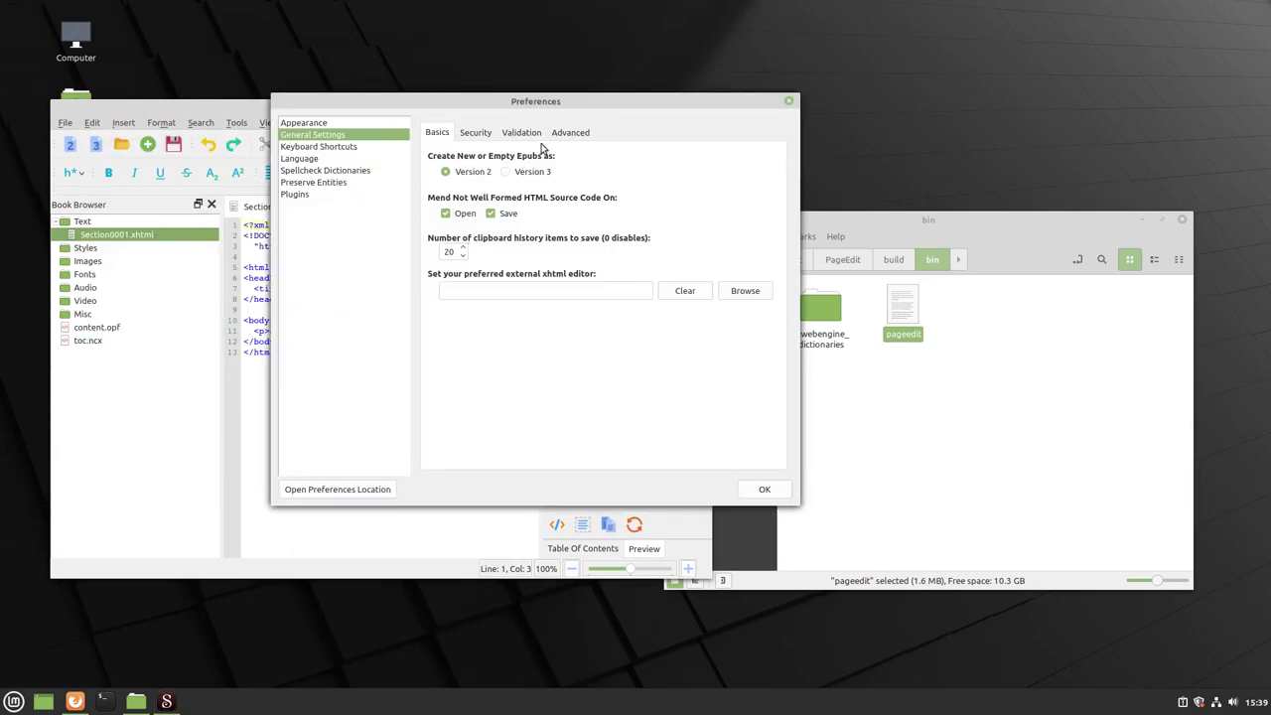
Choose /home/mint/PageEdit/build/bin/pageedit as the external XHTML editor and confirm
click(755, 289)
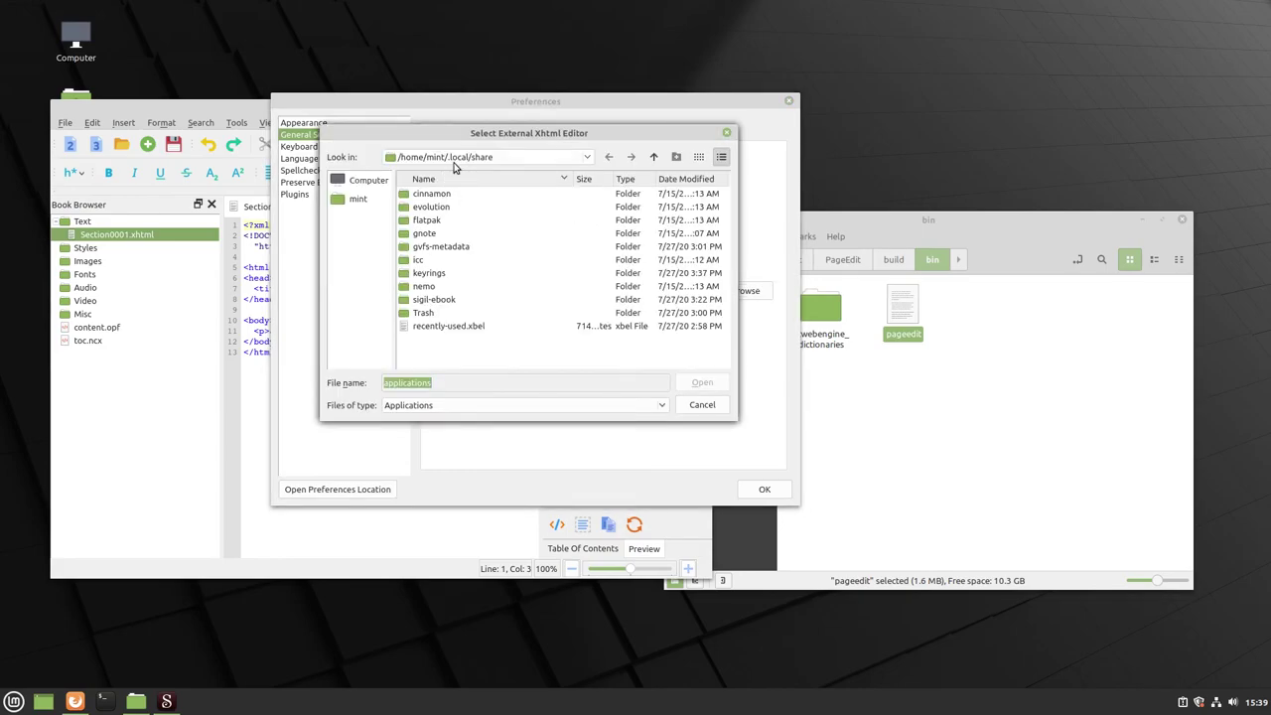
click(359, 199)
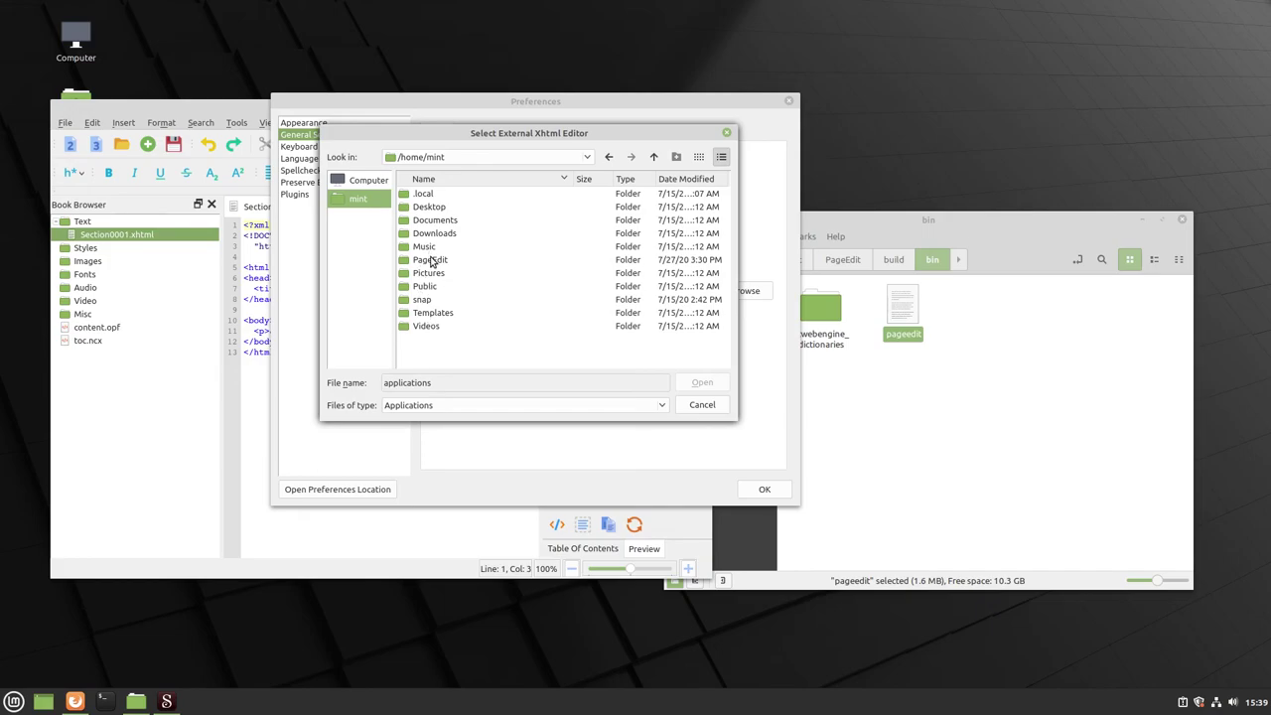
double_click(435, 262)
click(430, 199)
double_click(430, 199)
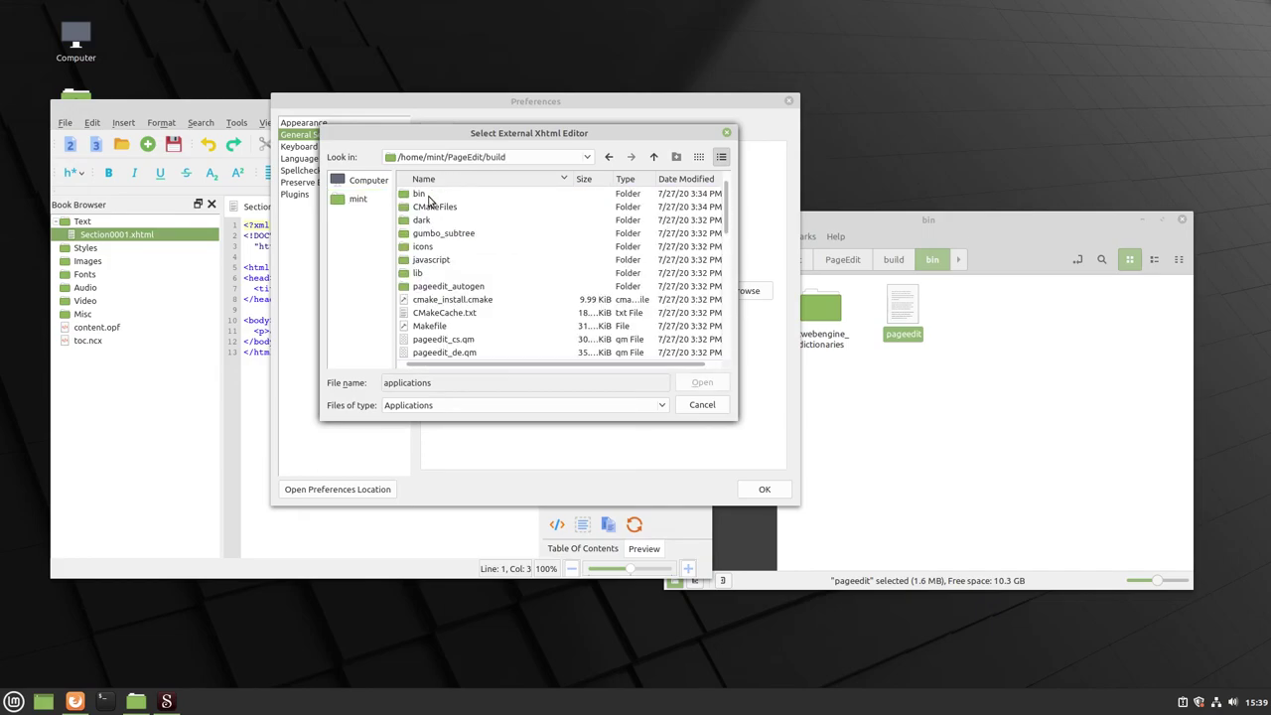
double_click(430, 196)
click(438, 207)
double_click(438, 207)
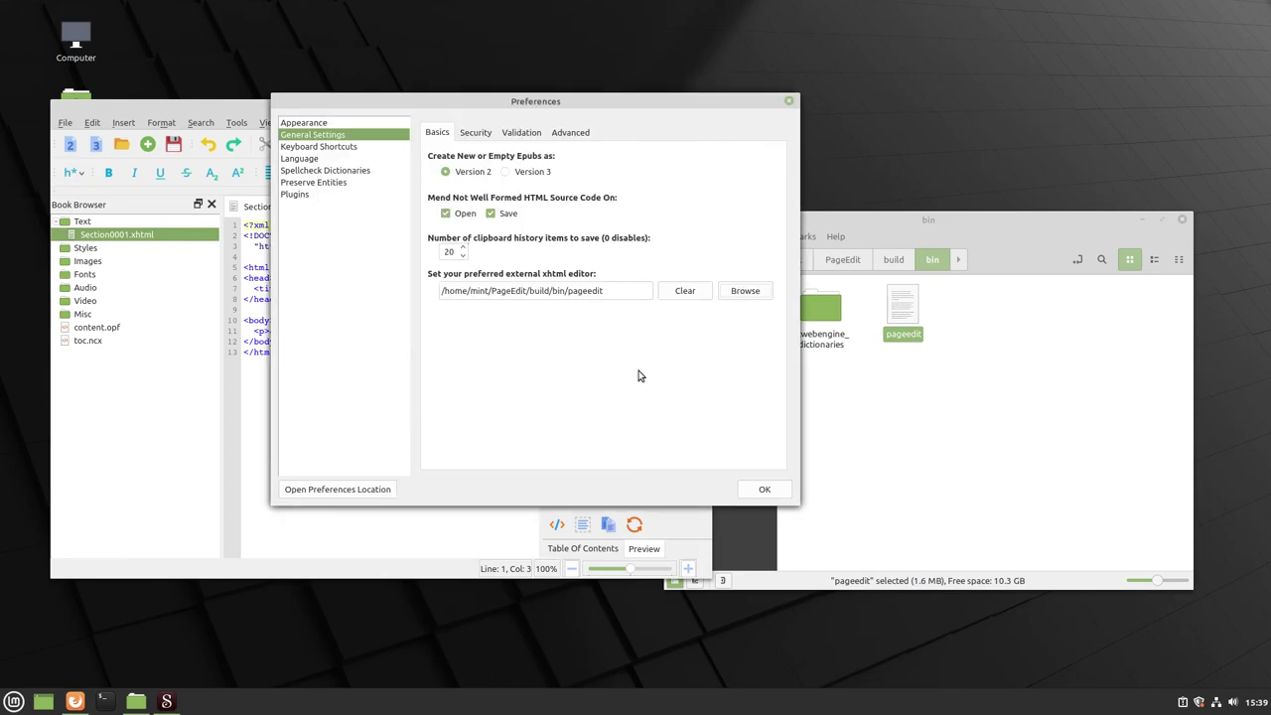
click(764, 490)
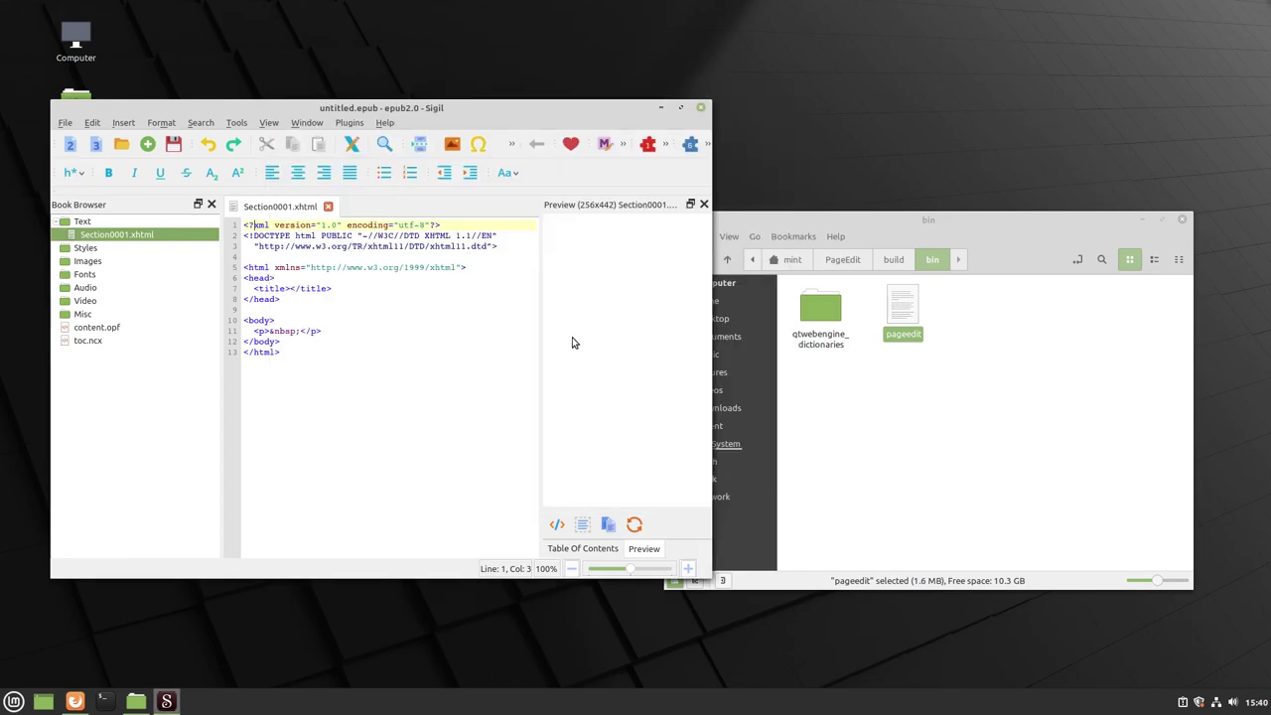
Close Sigil and relaunch it from the application menu so the setting applies
click(705, 108)
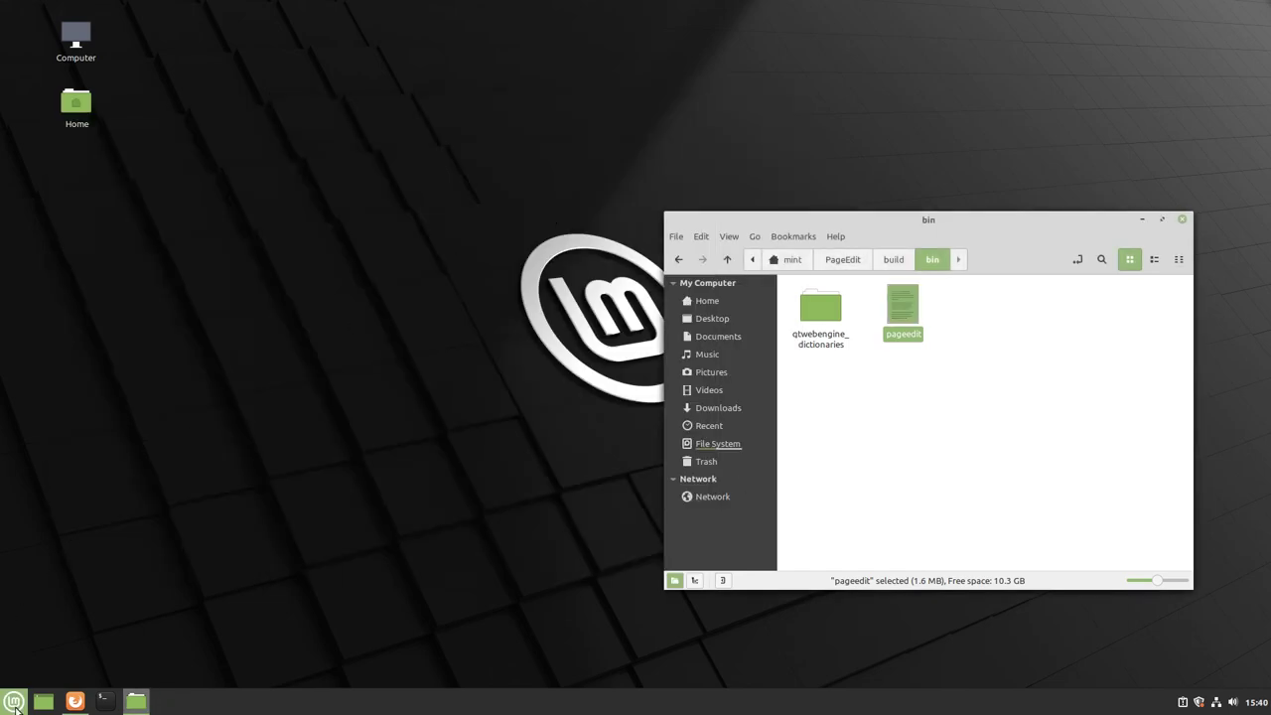
click(14, 701)
text(sigl)
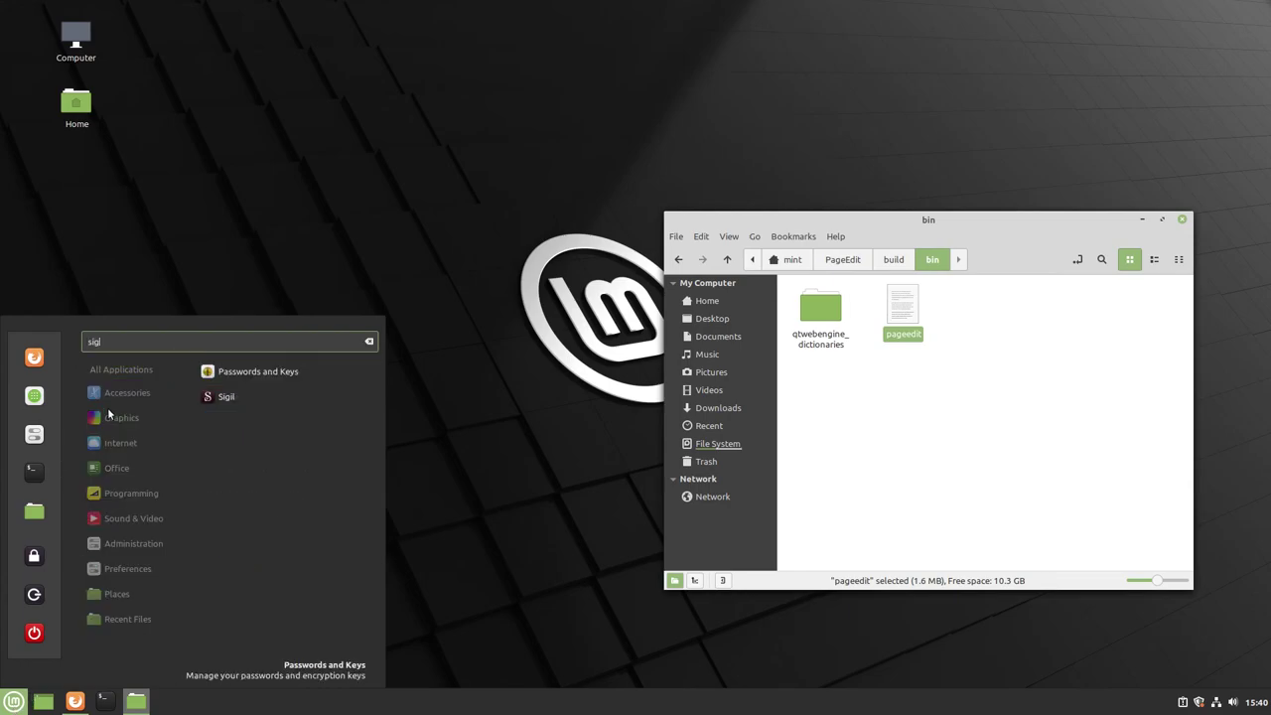
click(211, 399)
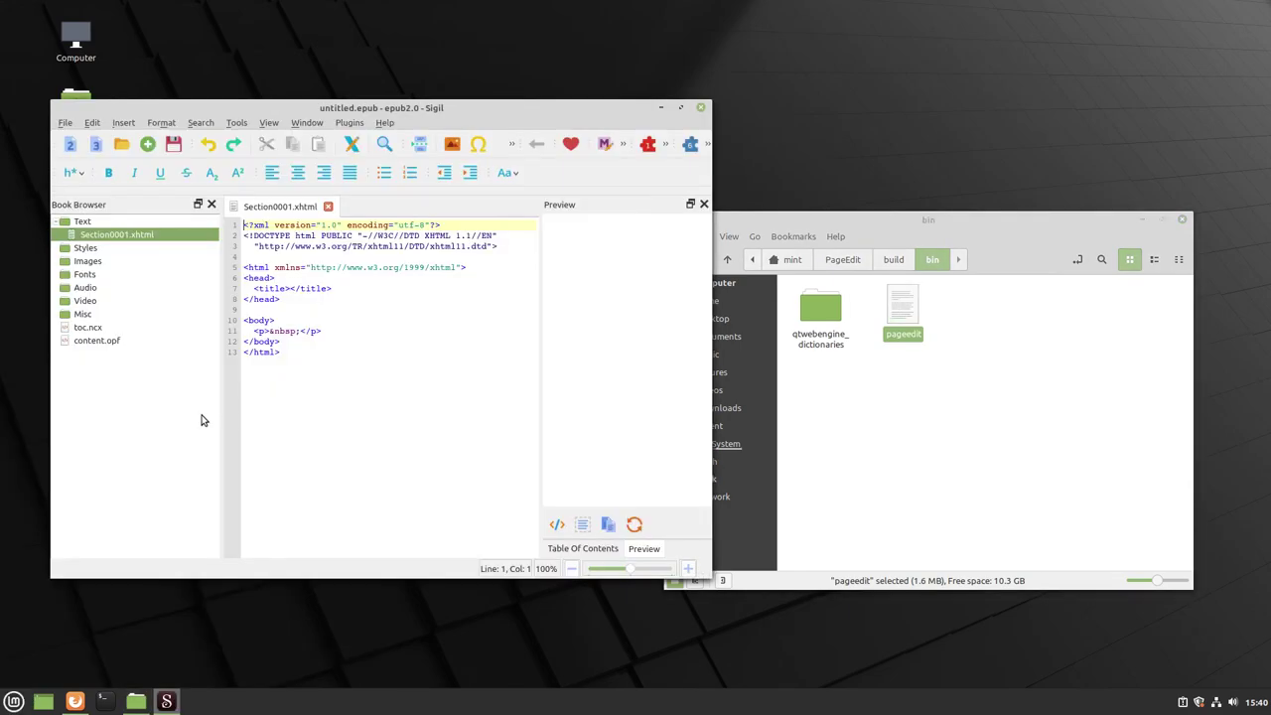
Open the section in PageEdit, type 'This is my new WYSIWYG editor!' and save
click(353, 145)
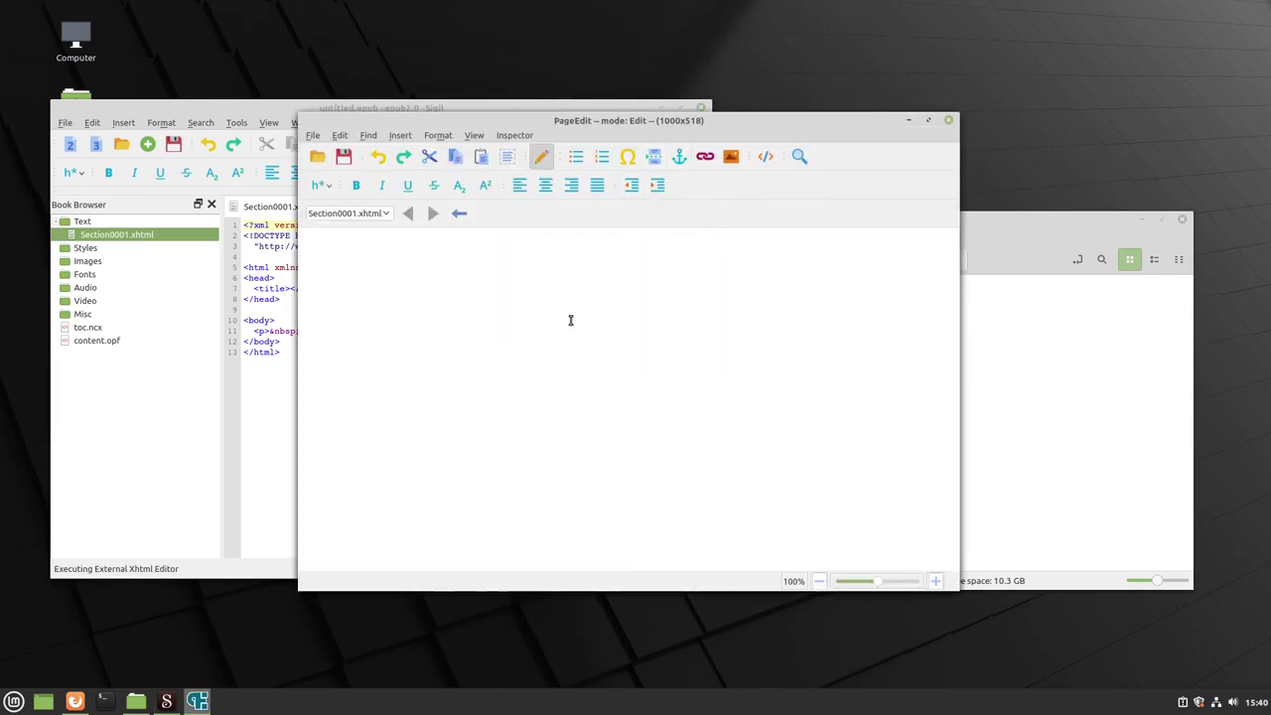
text(This is my new WYSI)
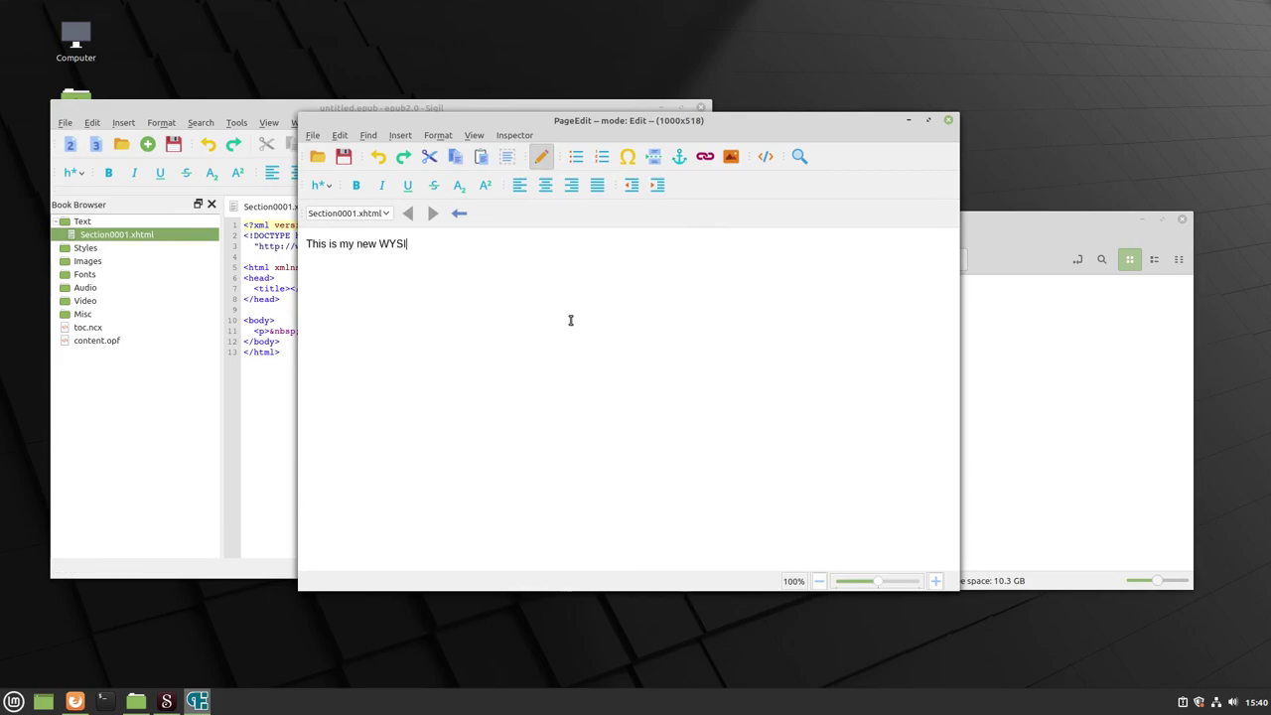
text(WYG edit)
click(343, 156)
Check the text in Sigil's code view, then quit PageEdit and cancel the prompt
drag(580, 126, 778, 143)
click(332, 457)
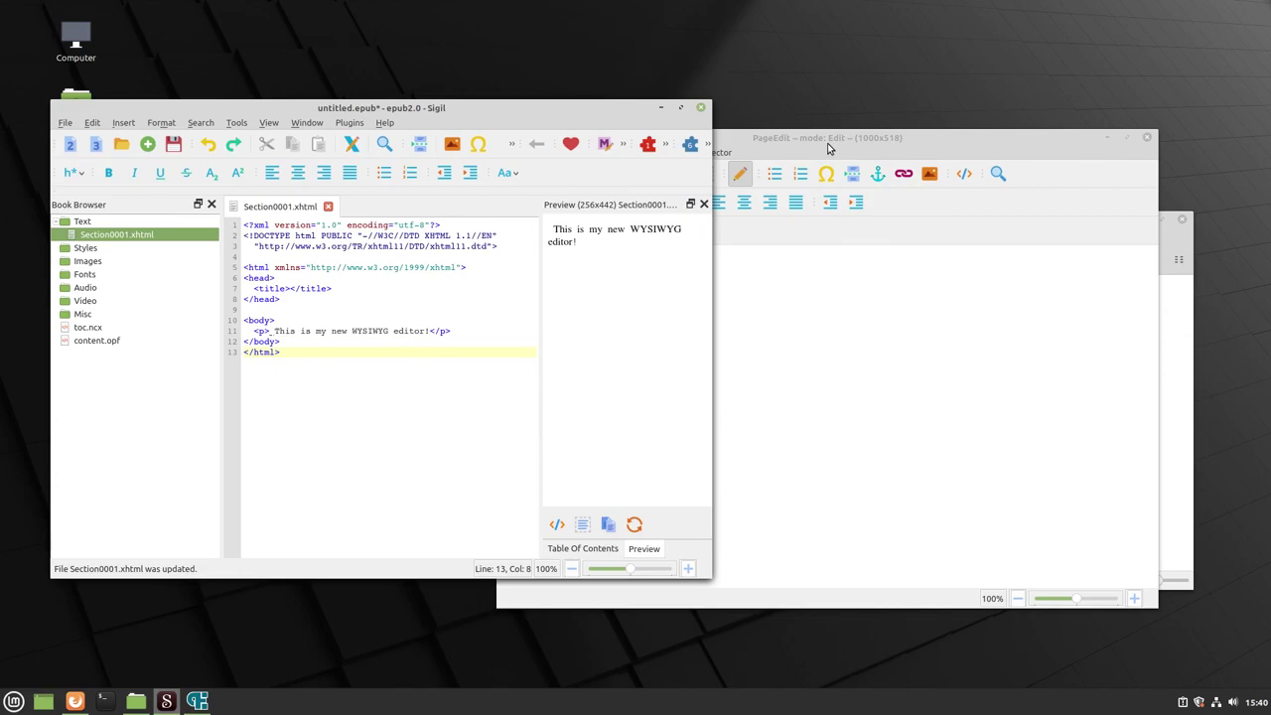
key(ctrl+q)
click(379, 334)
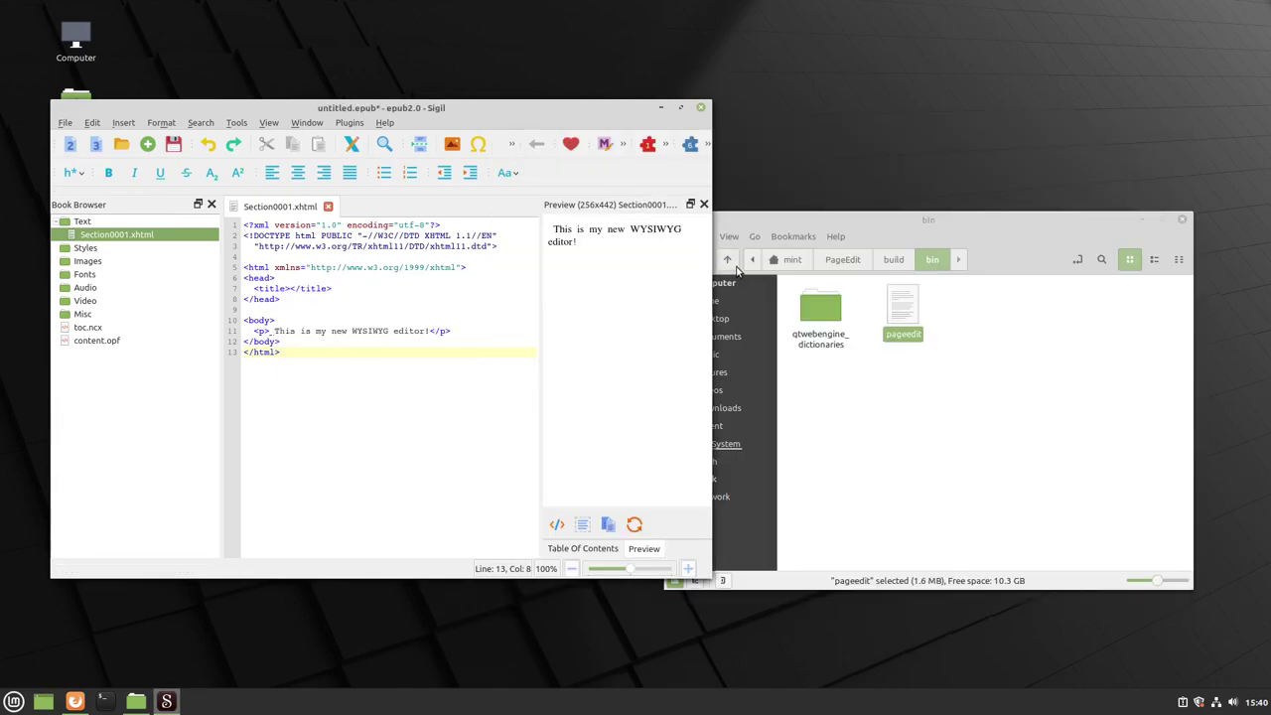